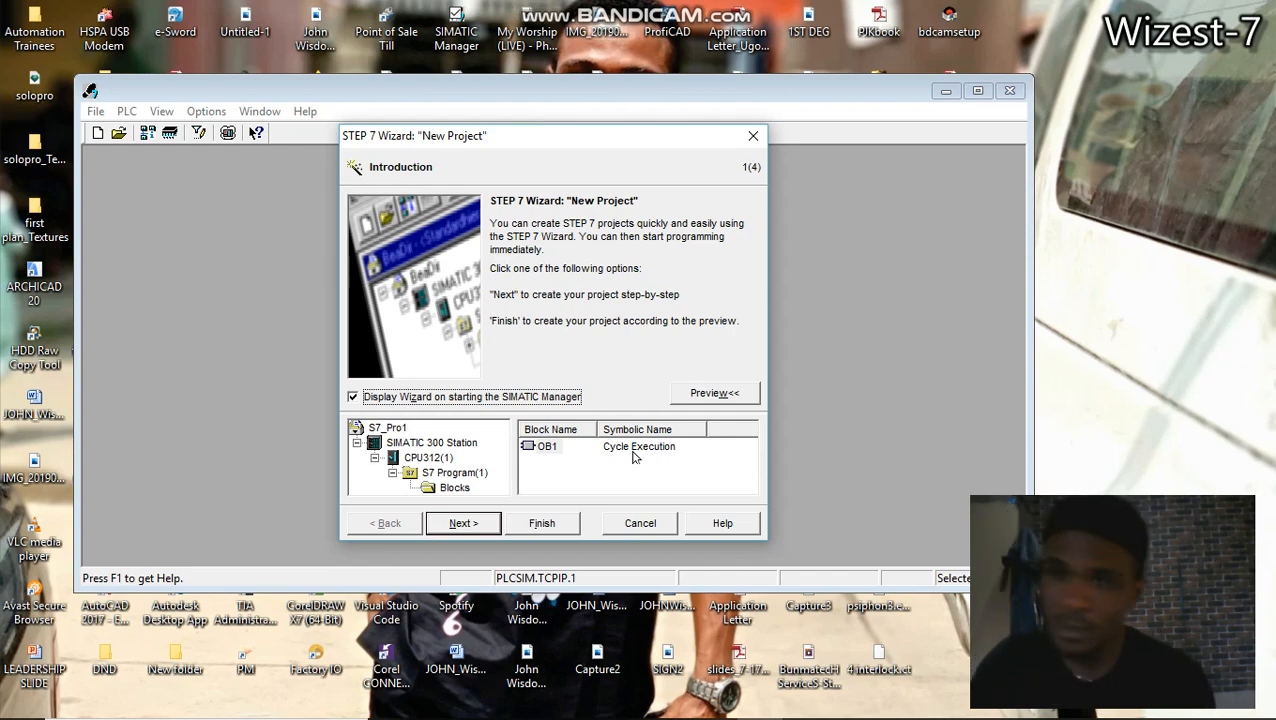
Dismiss the project wizard, close the open Simatic WinCC project and create a new project named Teaching.
{"action": "left_click", "coordinate": [664, 527]}
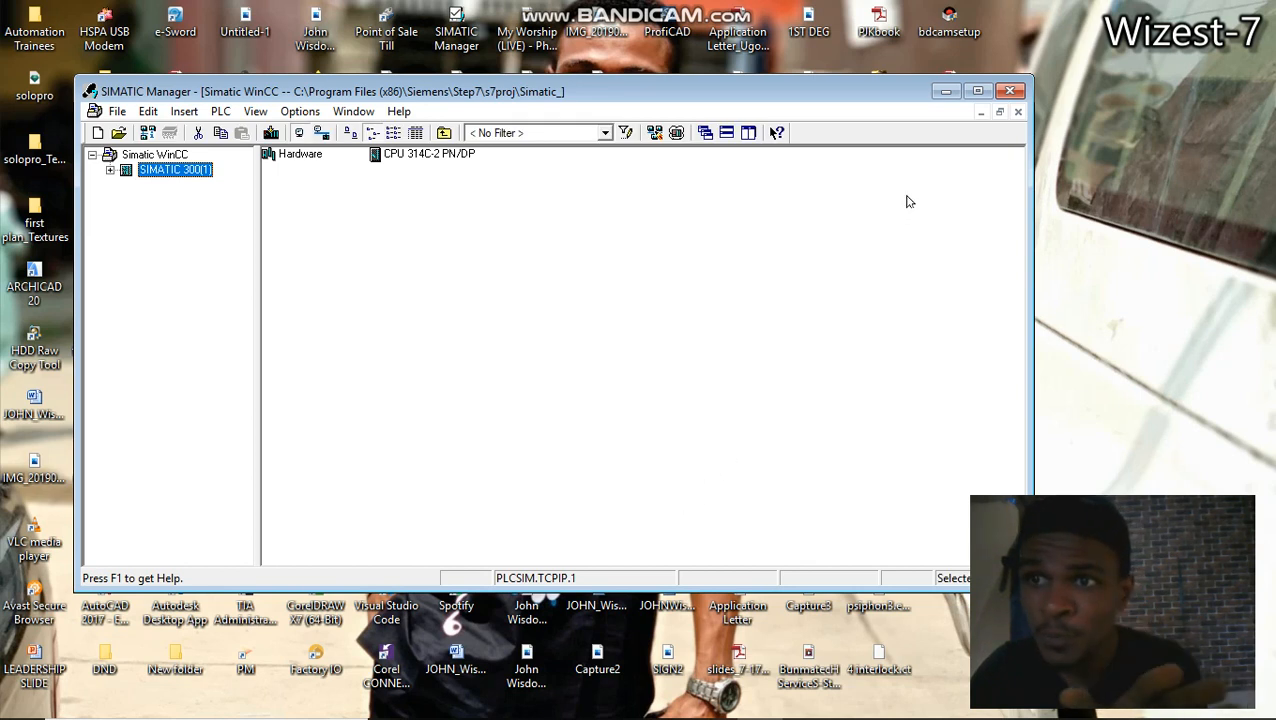
{"action": "left_click", "coordinate": [1019, 113]}
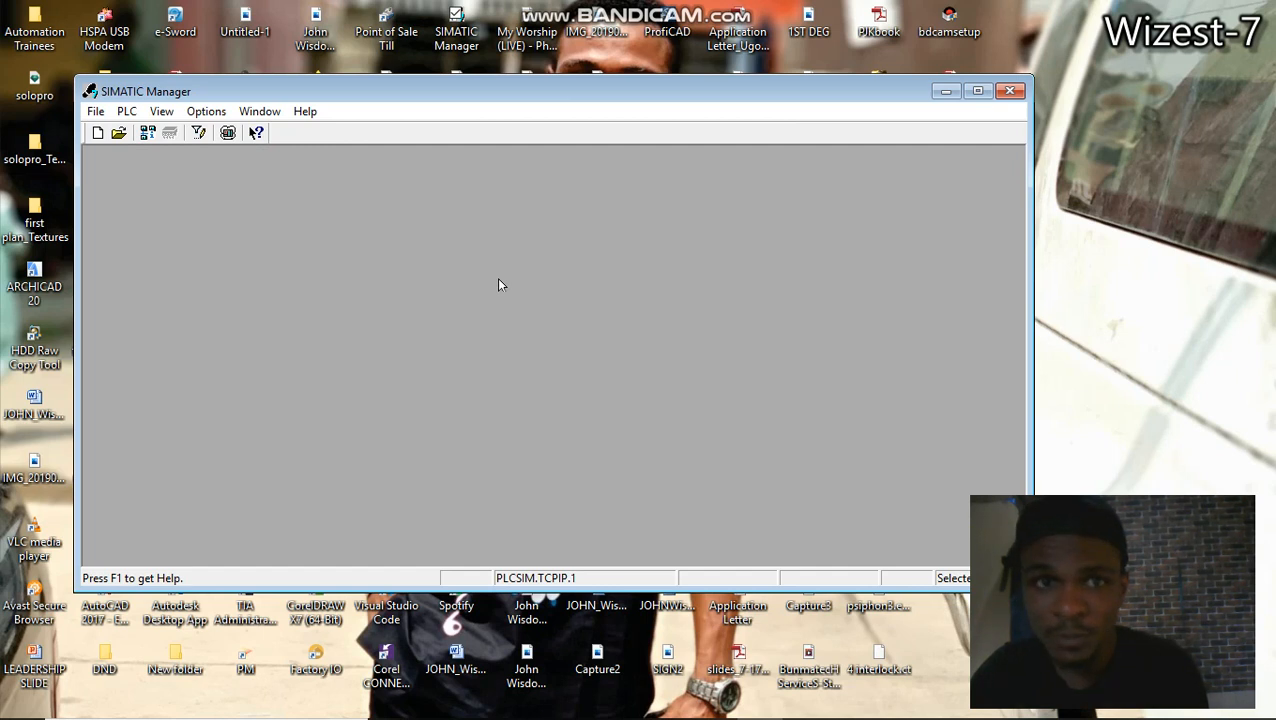
{"action": "left_click", "coordinate": [104, 134]}
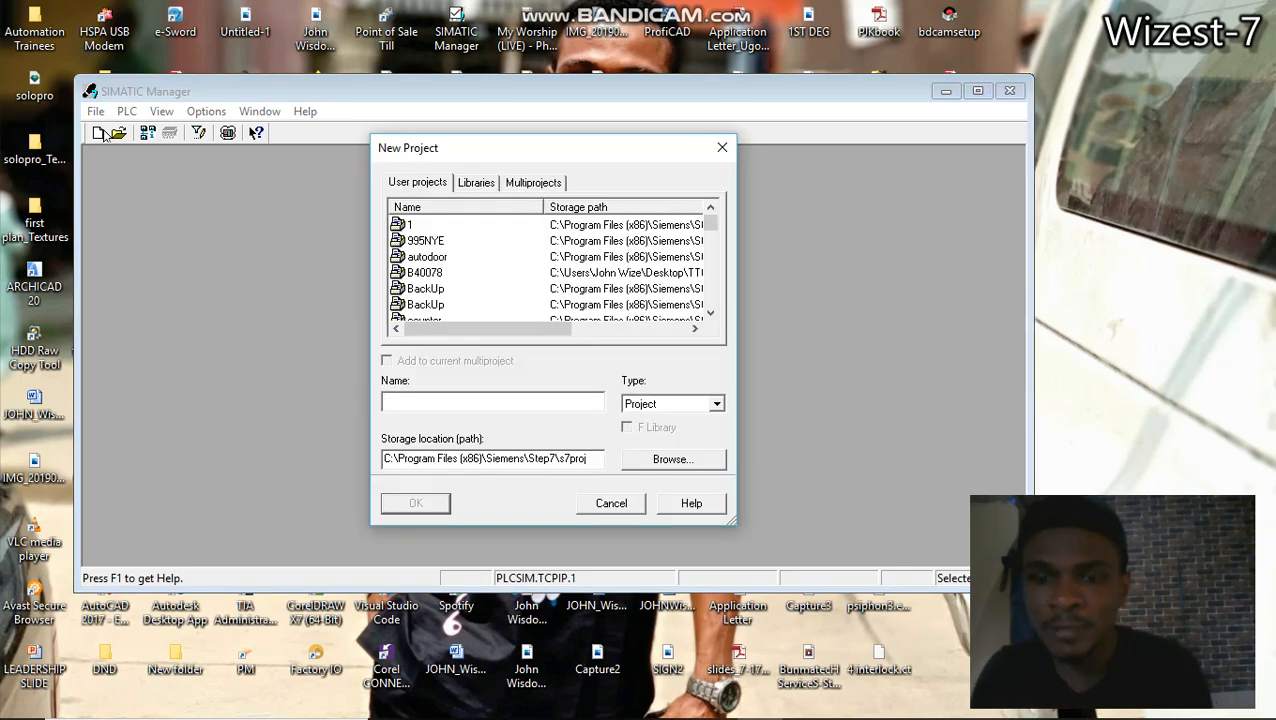
{"action": "type", "text": "Teaching"}
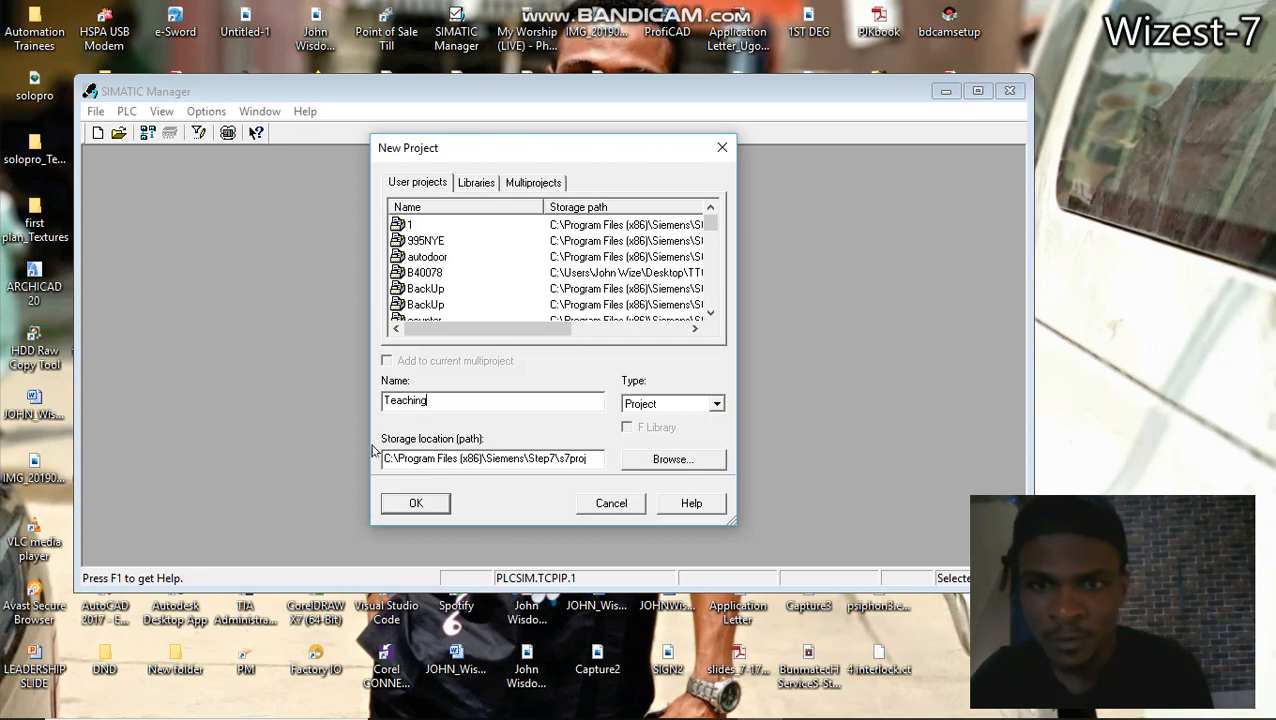
{"action": "left_click", "coordinate": [418, 504]}
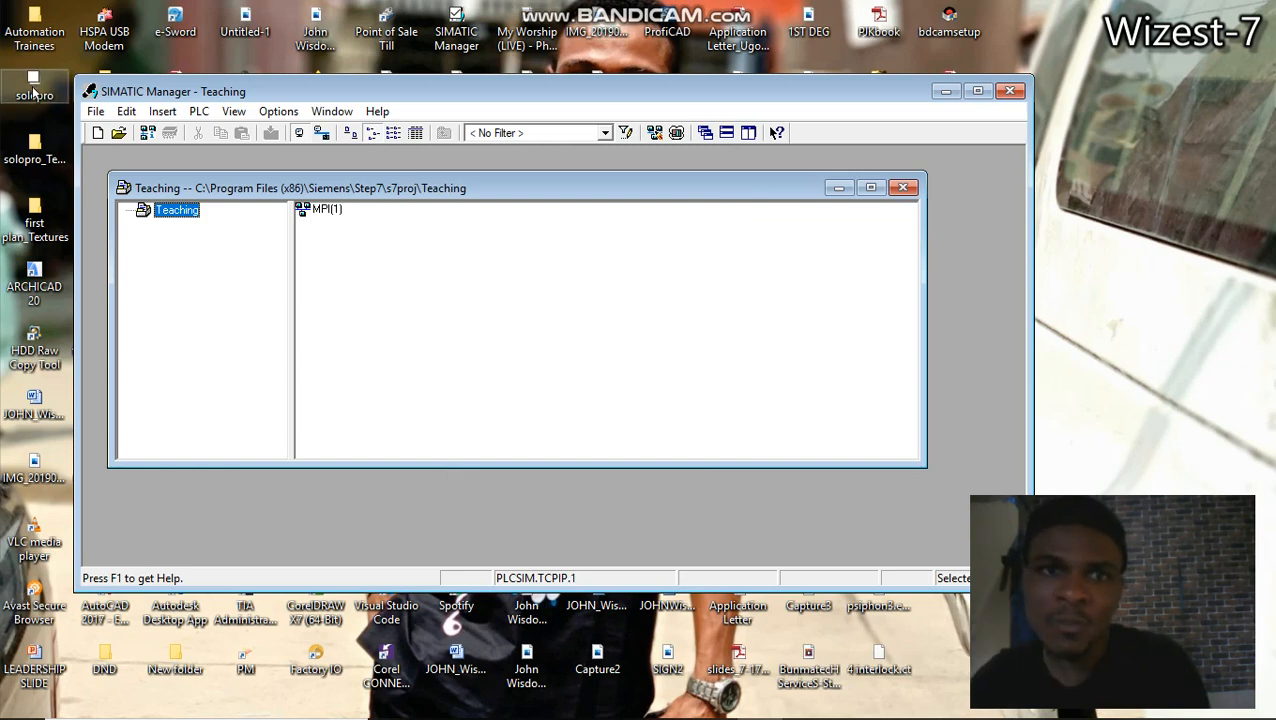
{"action": "left_click", "coordinate": [95, 112]}
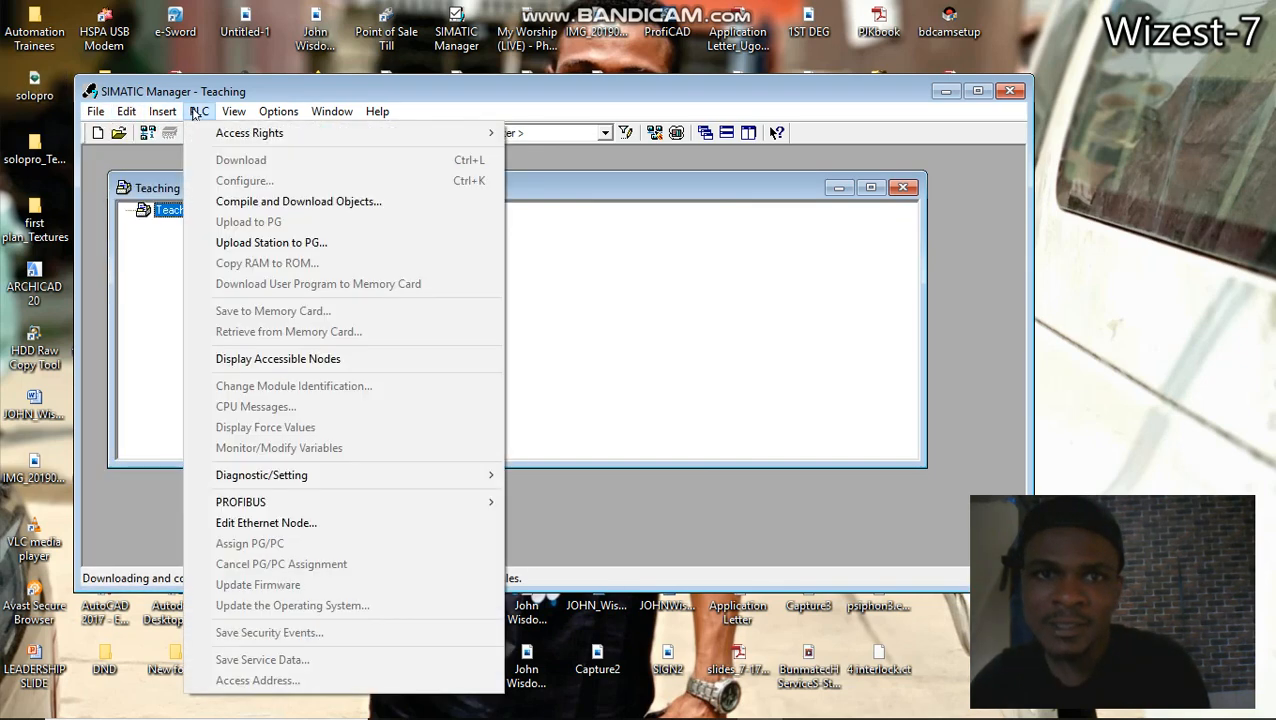
{"action": "mouse_move", "coordinate": [385, 112]}
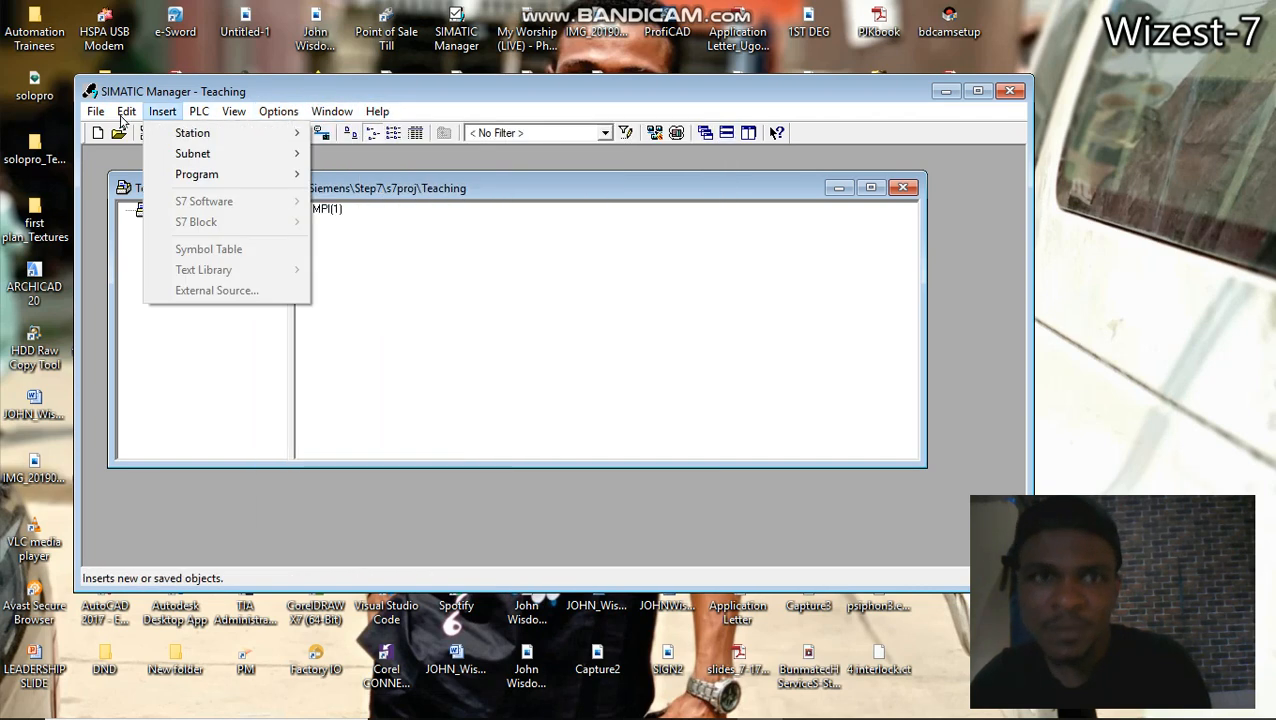
{"action": "mouse_move", "coordinate": [95, 112]}
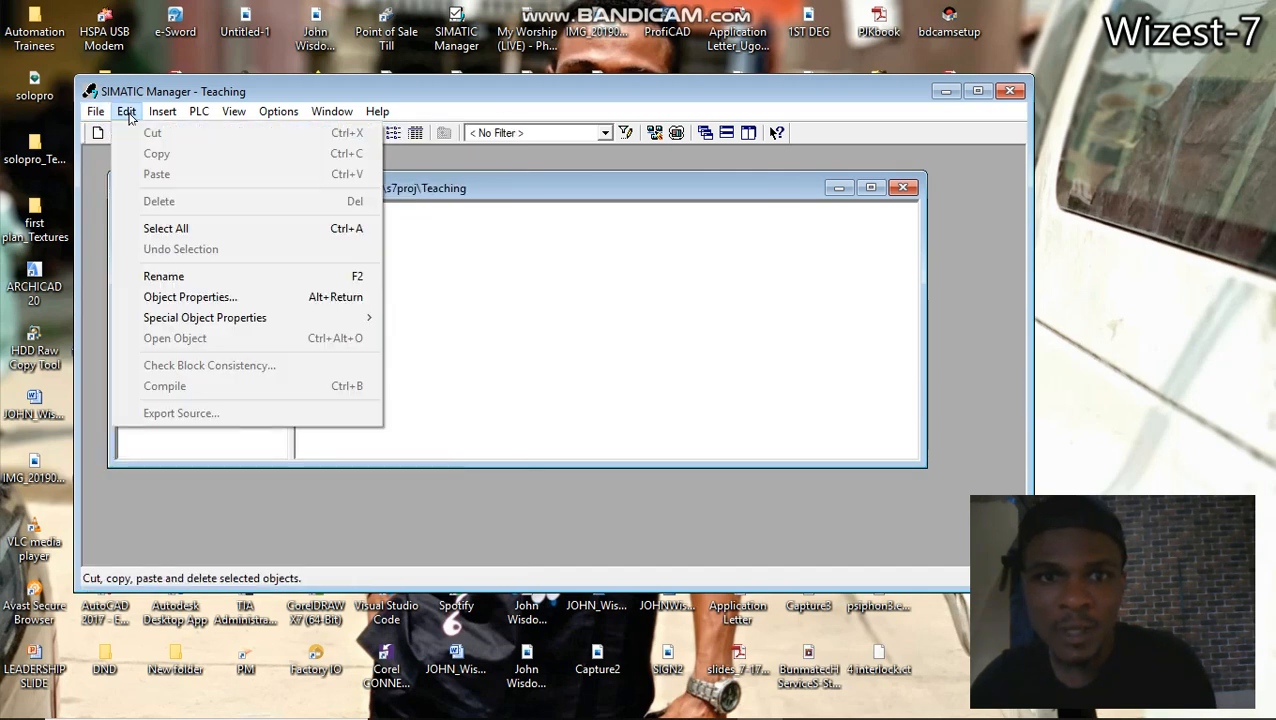
{"action": "mouse_move", "coordinate": [206, 114]}
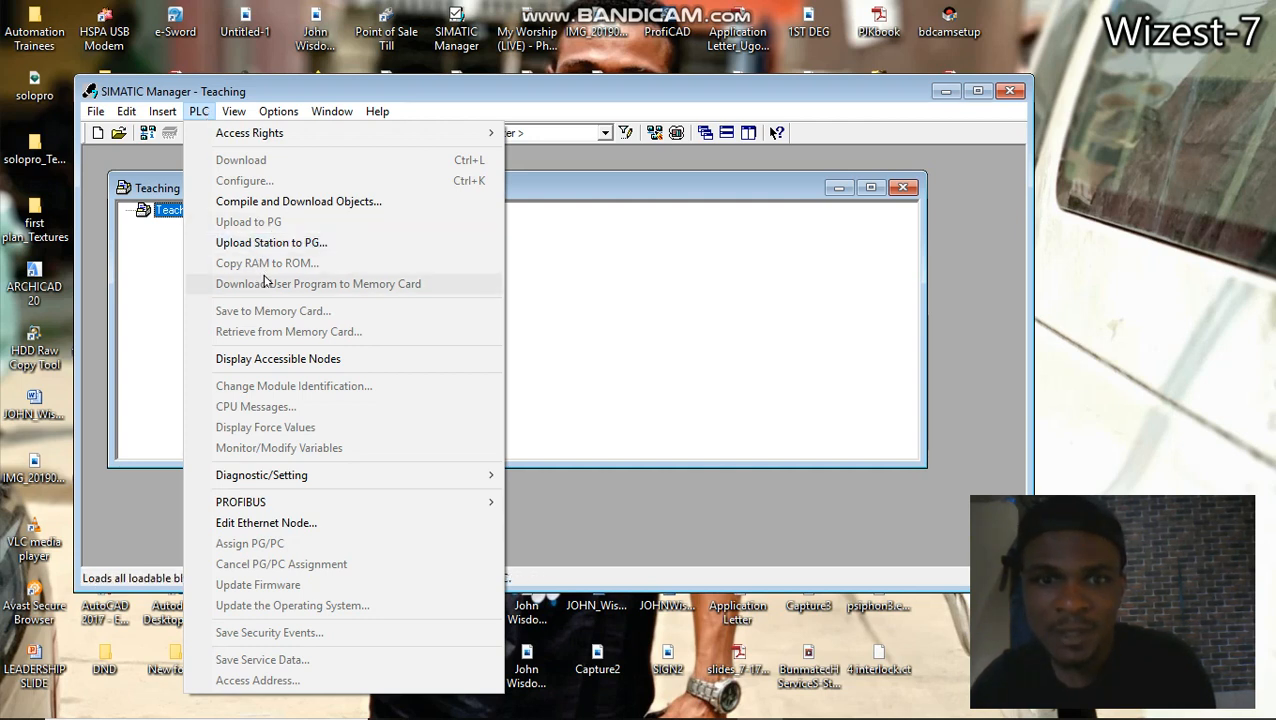
{"action": "mouse_move", "coordinate": [265, 113]}
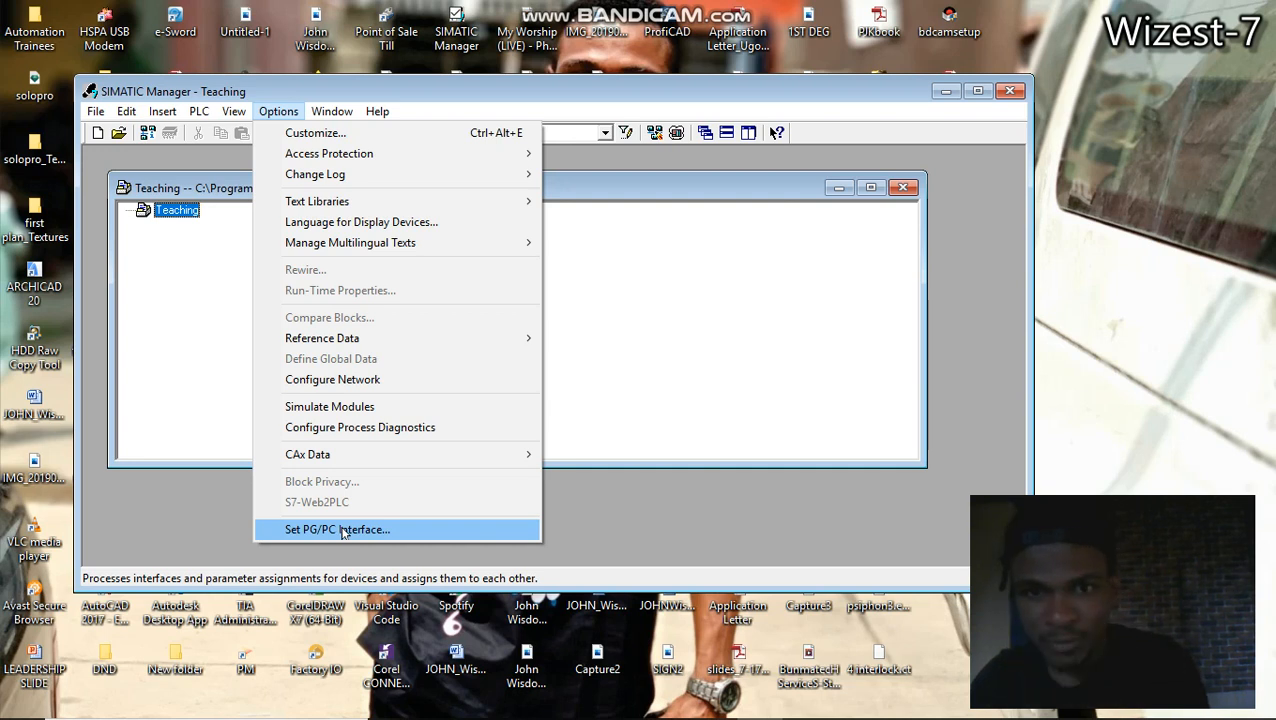
{"action": "left_click", "coordinate": [679, 527]}
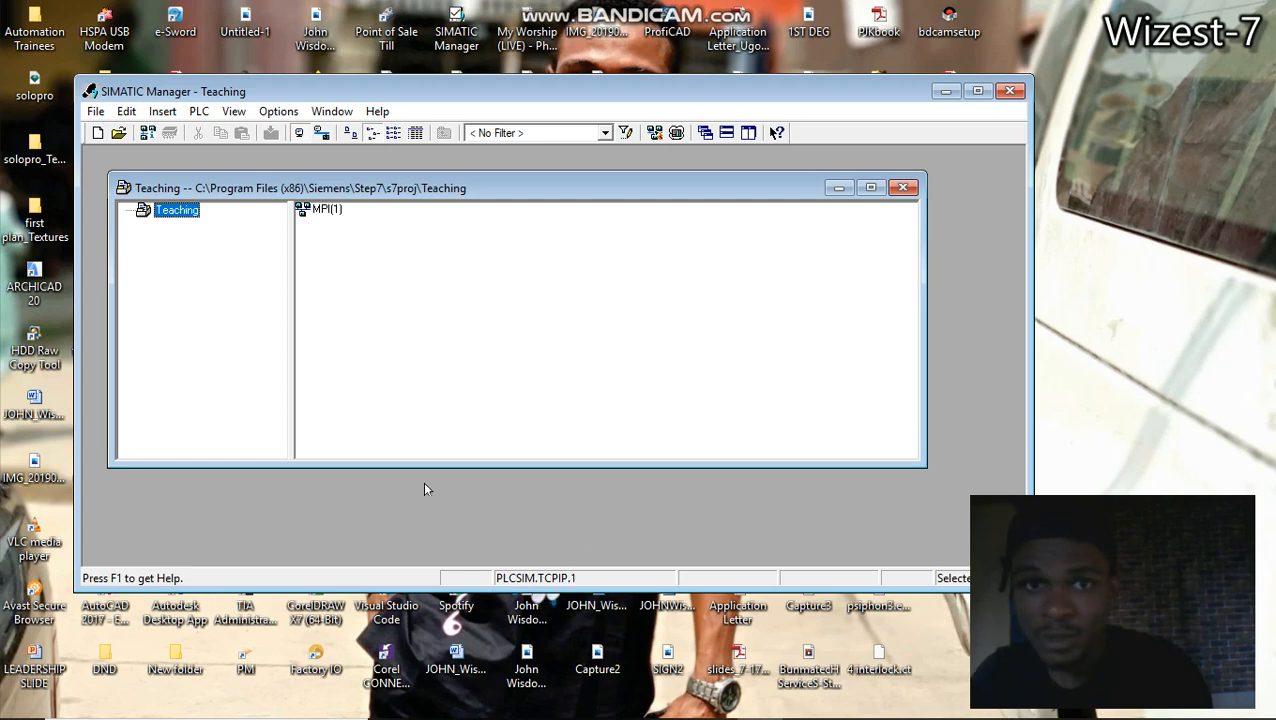
Set the PG/PC interface parameter assignment to PLCSIM.PROFIBUS.1 and accept the changed access path.
{"action": "left_click", "coordinate": [278, 112]}
{"action": "left_click", "coordinate": [336, 529]}
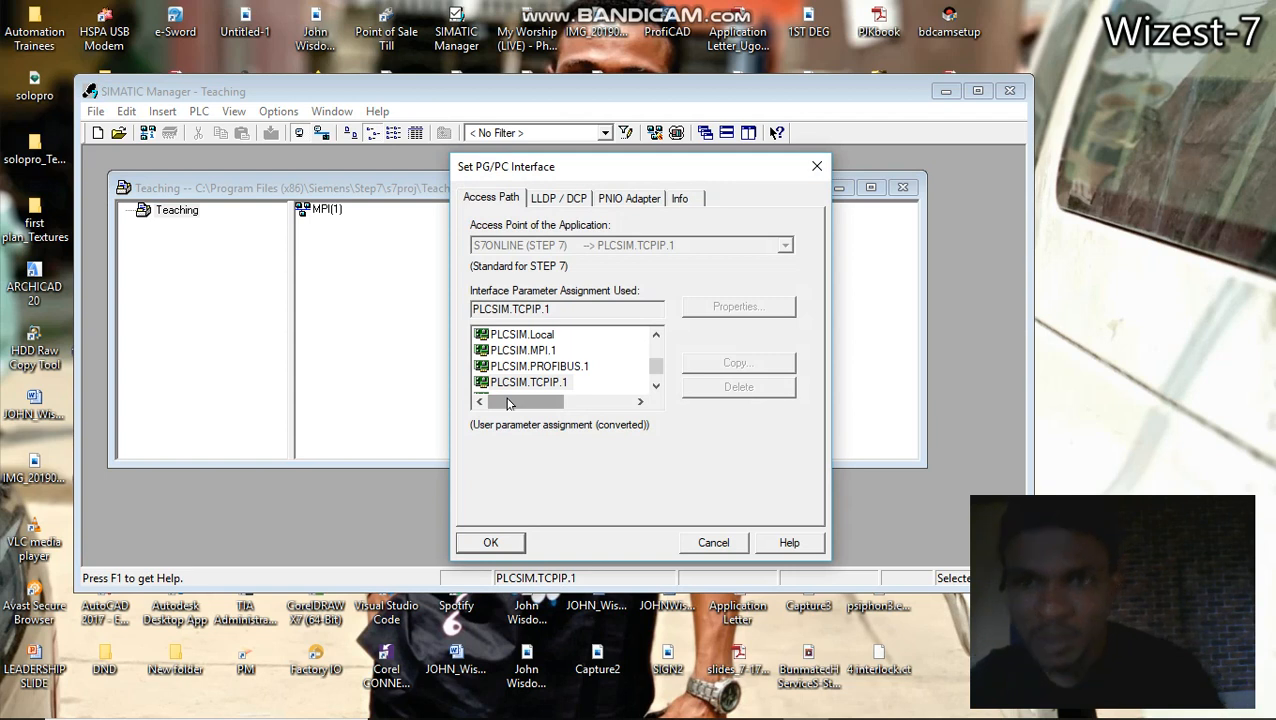
{"action": "left_click_drag", "start_coordinate": [659, 366], "coordinate": [657, 366]}
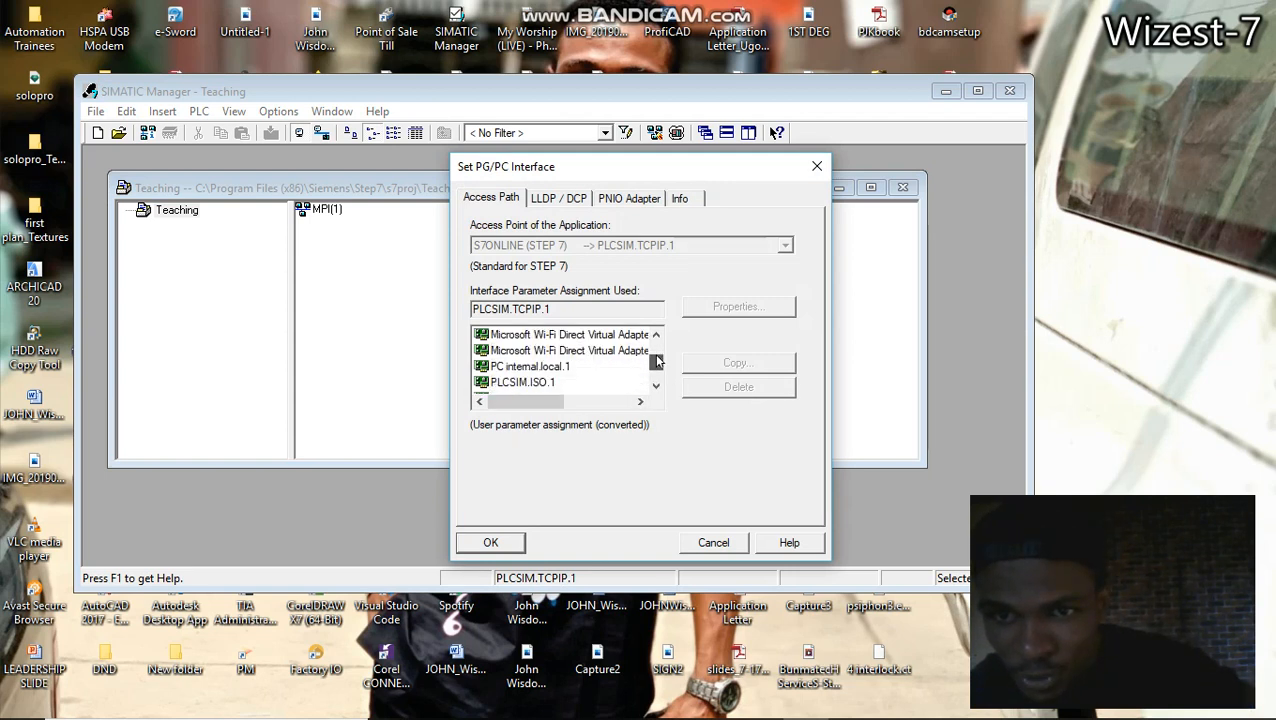
{"action": "left_click", "coordinate": [558, 370]}
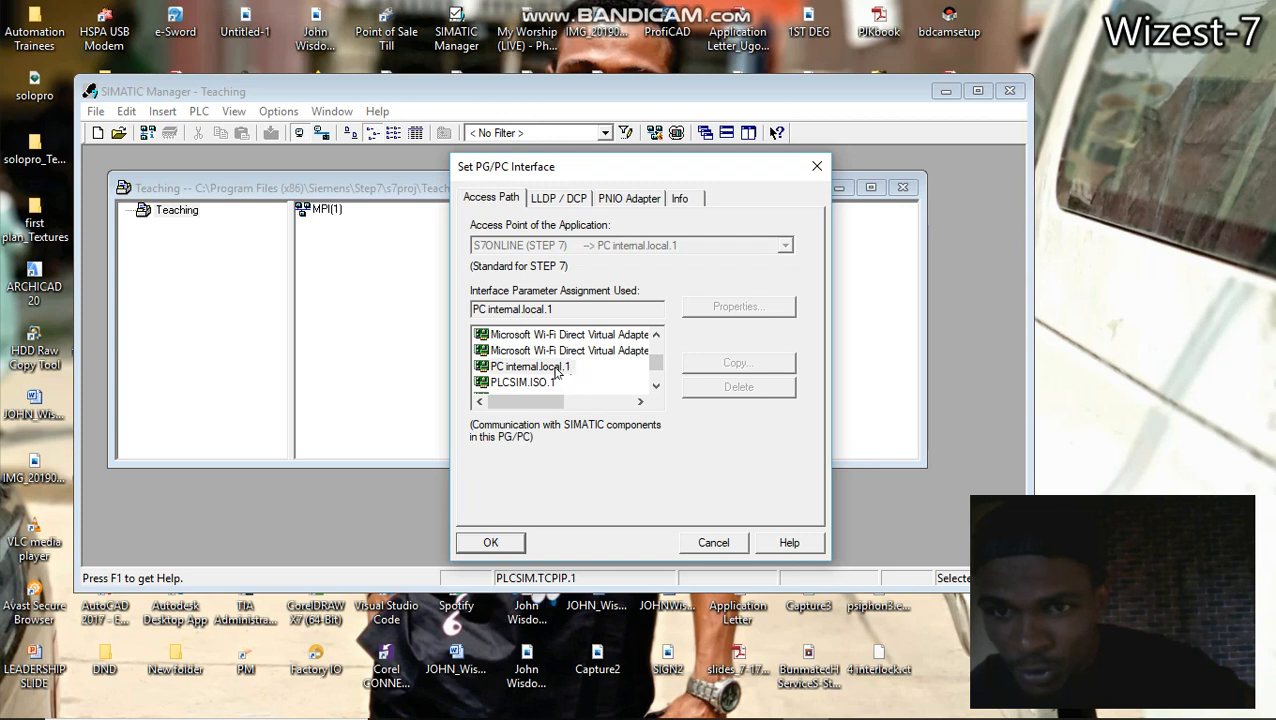
{"action": "key", "text": "Down"}
{"action": "key", "text": "Up"}
{"action": "key", "text": "Down"}
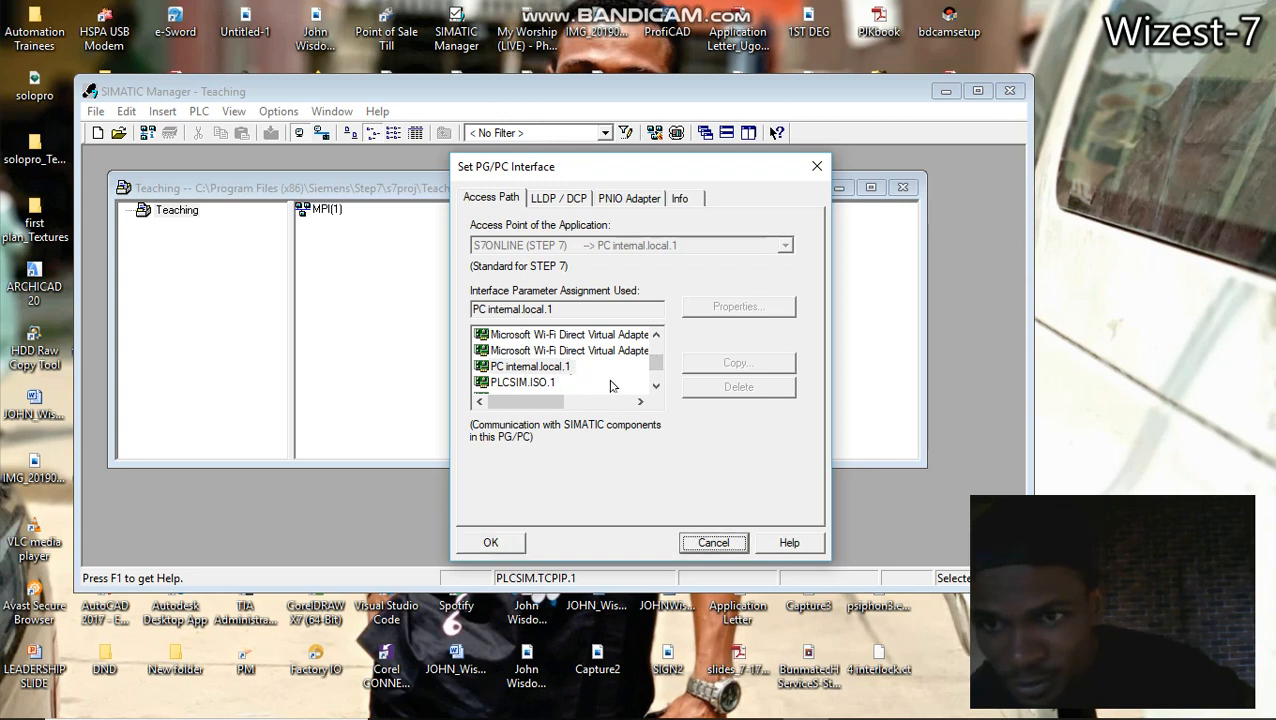
{"action": "left_click", "coordinate": [656, 387]}
{"action": "left_click", "coordinate": [656, 387]}
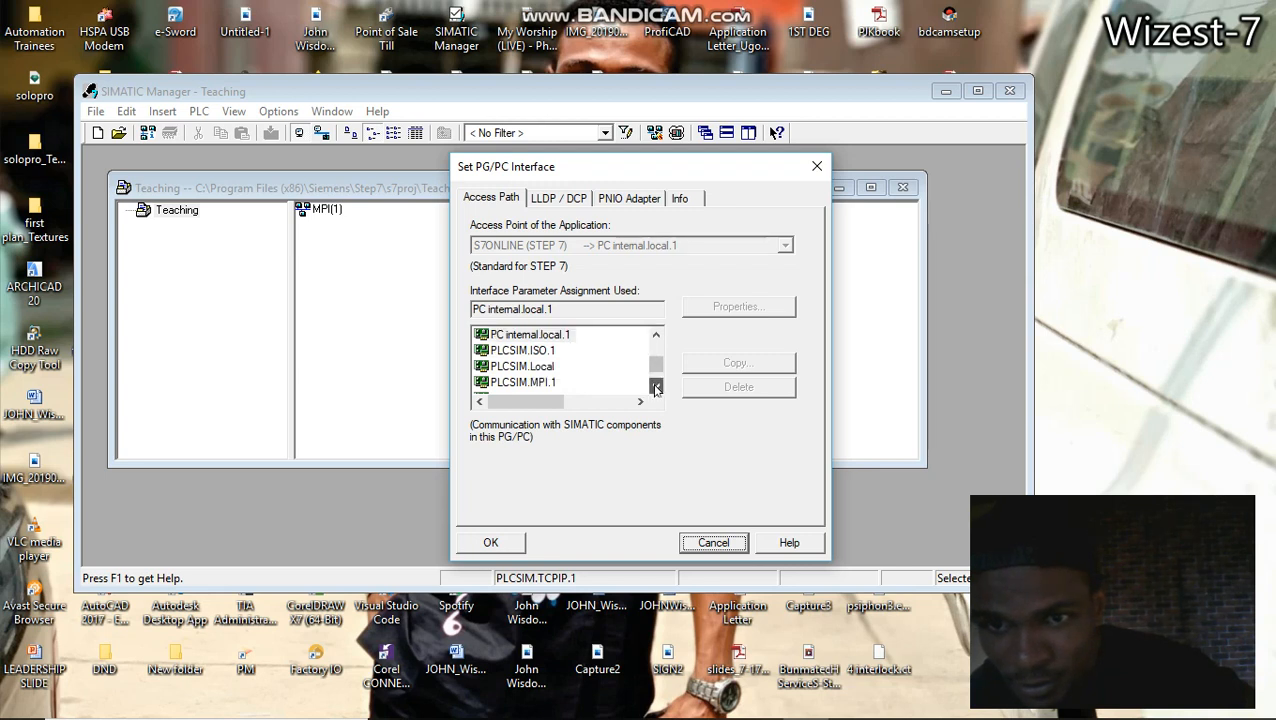
{"action": "left_click", "coordinate": [656, 387]}
{"action": "left_click", "coordinate": [656, 387]}
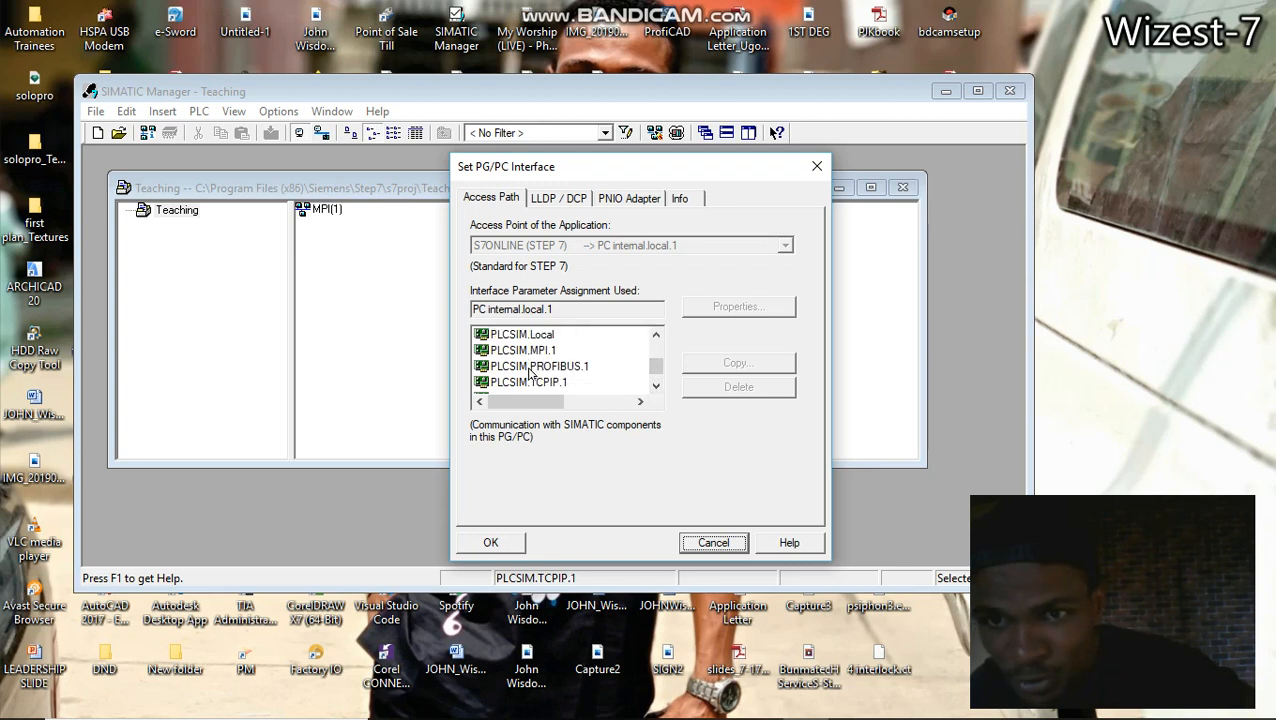
{"action": "left_click", "coordinate": [656, 387]}
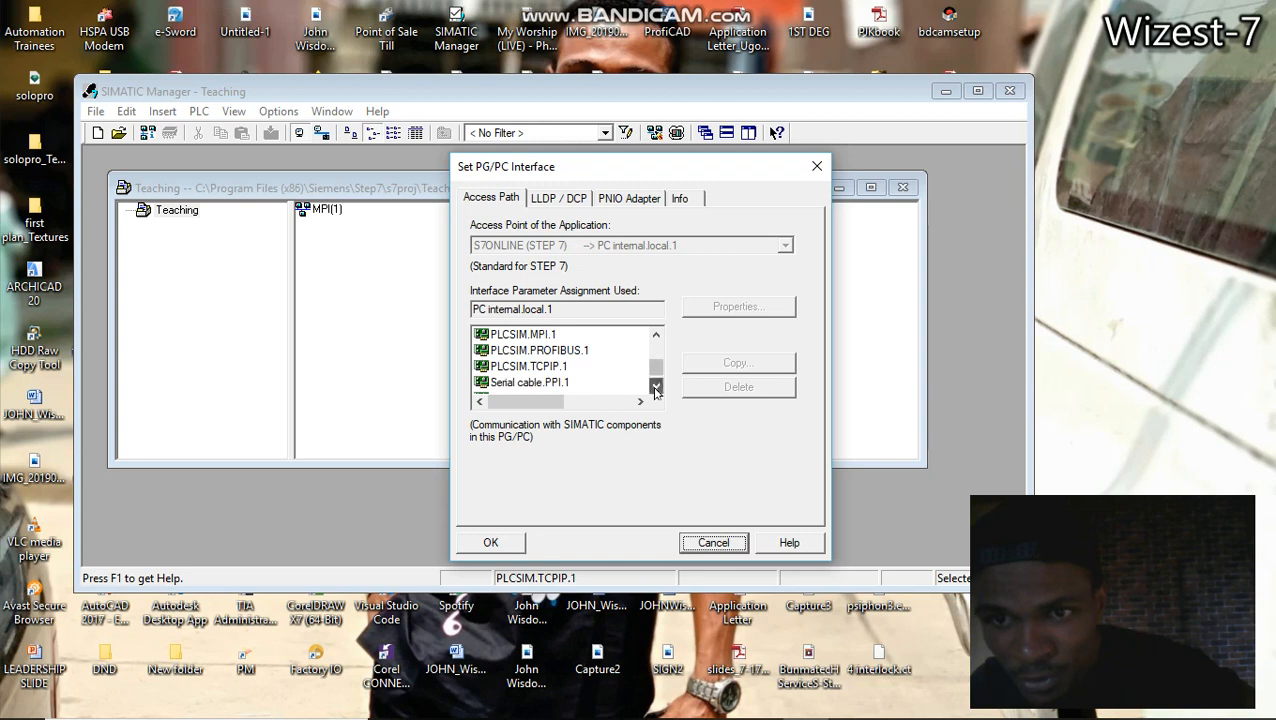
{"action": "left_click", "coordinate": [655, 336]}
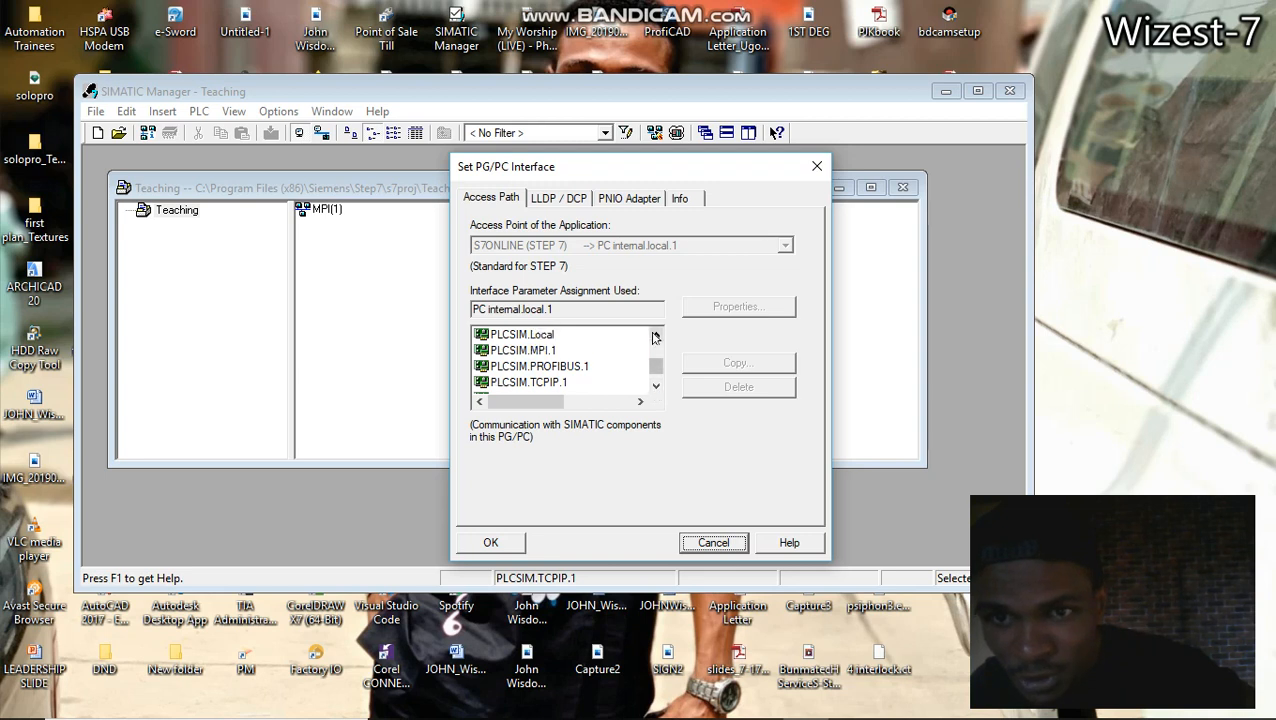
{"action": "left_click", "coordinate": [557, 367]}
{"action": "left_click", "coordinate": [490, 541]}
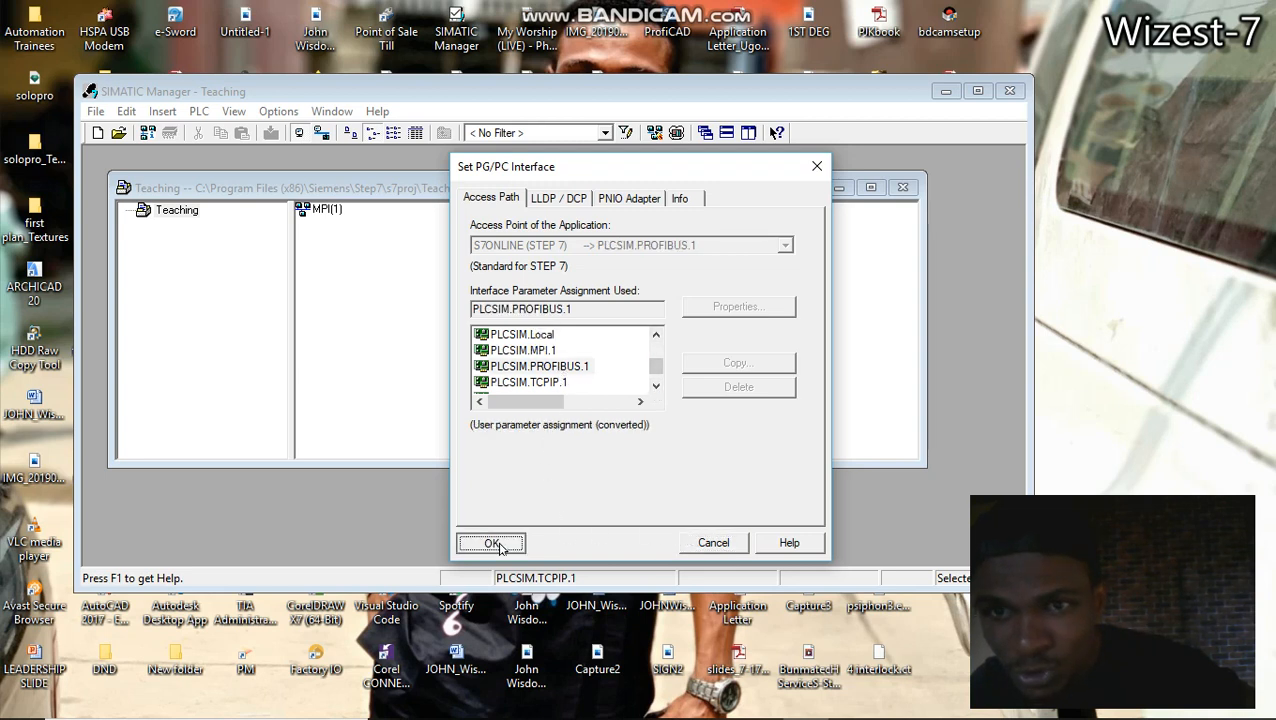
{"action": "left_click", "coordinate": [607, 440]}
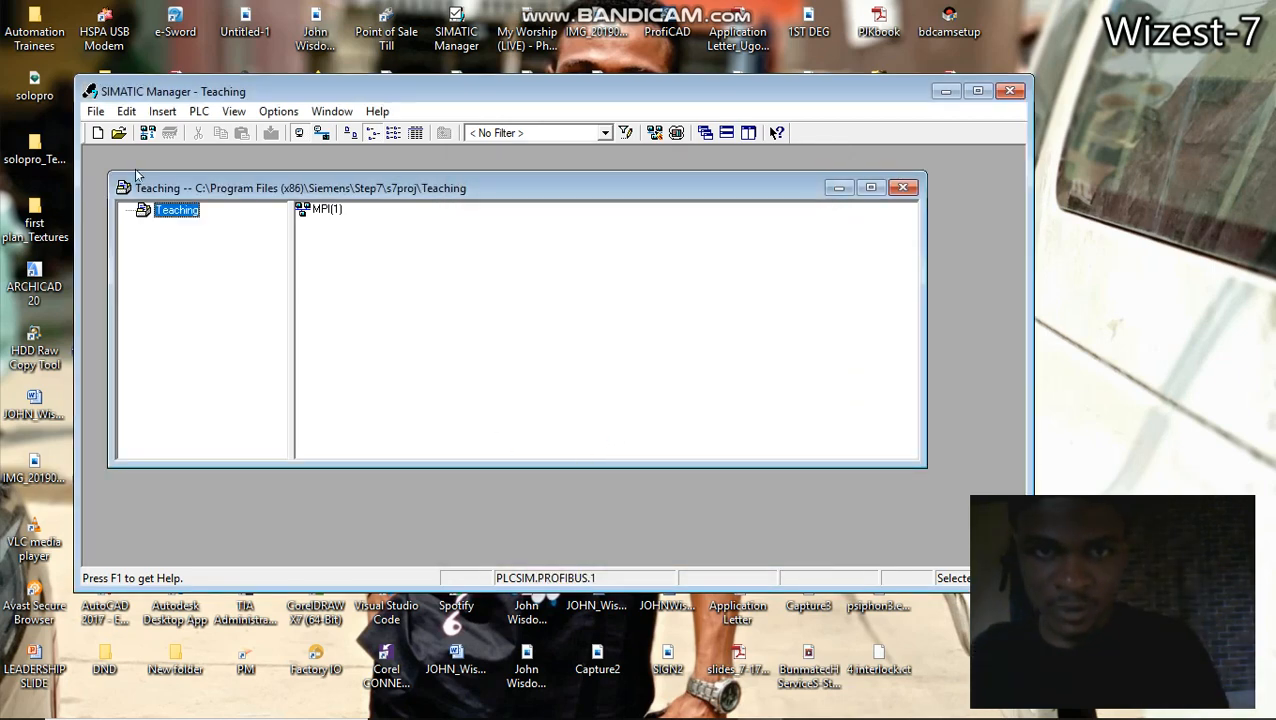
Insert a SIMATIC 300 Station into the Teaching project, keeping its default name, and show its contents.
{"action": "right_click", "coordinate": [168, 210]}
{"action": "mouse_move", "coordinate": [232, 315]}
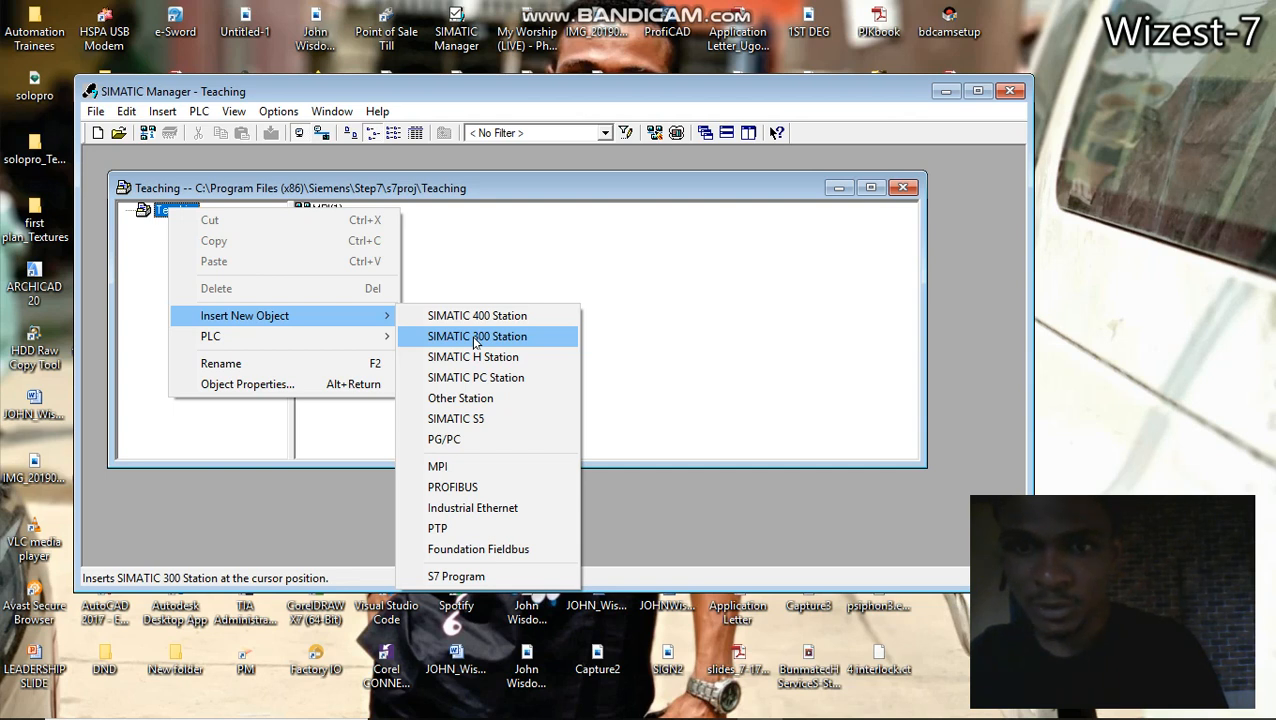
{"action": "left_click", "coordinate": [476, 340]}
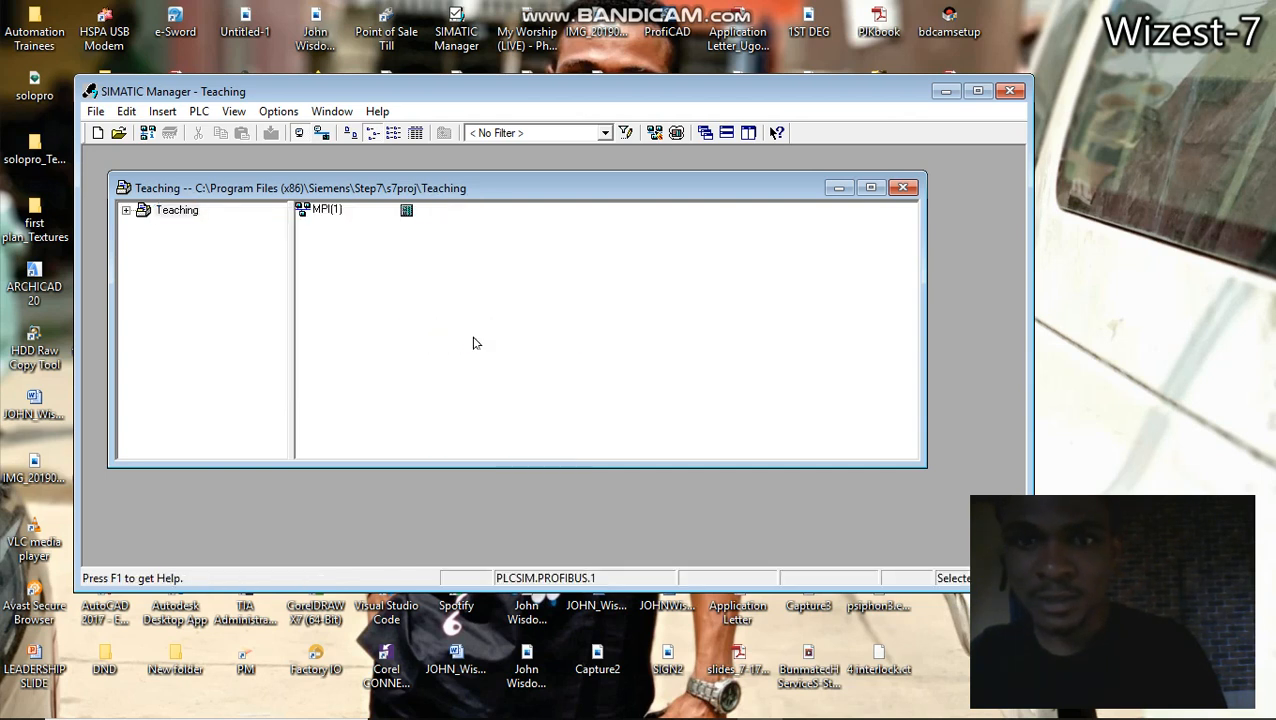
{"action": "key", "text": "Return"}
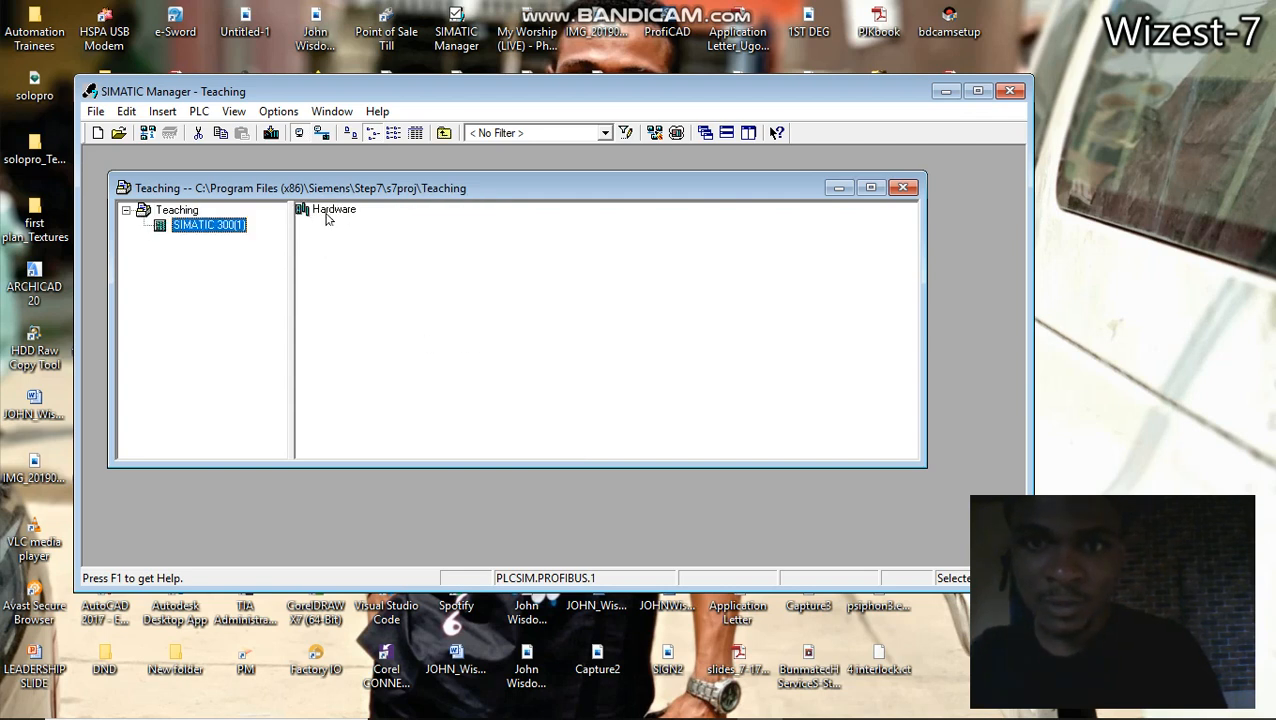
Open the hardware configuration of the SIMATIC 300 station.
{"action": "left_click", "coordinate": [326, 213]}
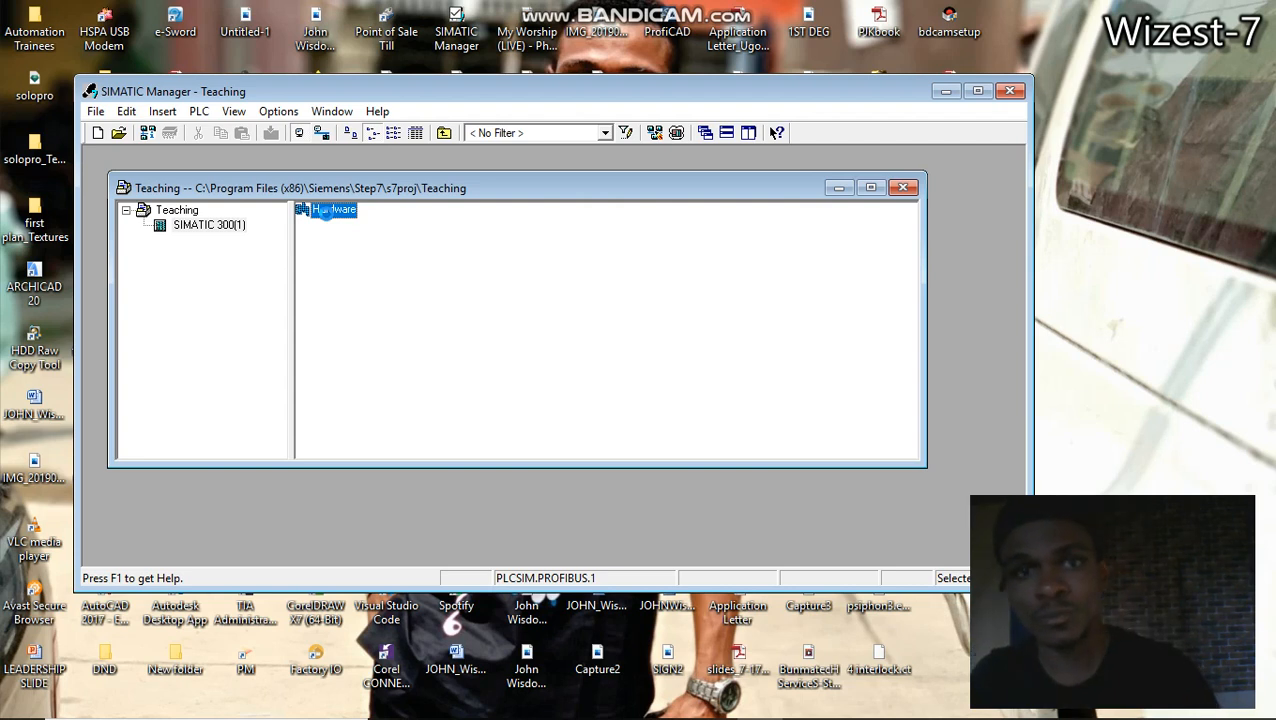
{"action": "double_click", "coordinate": [324, 210]}
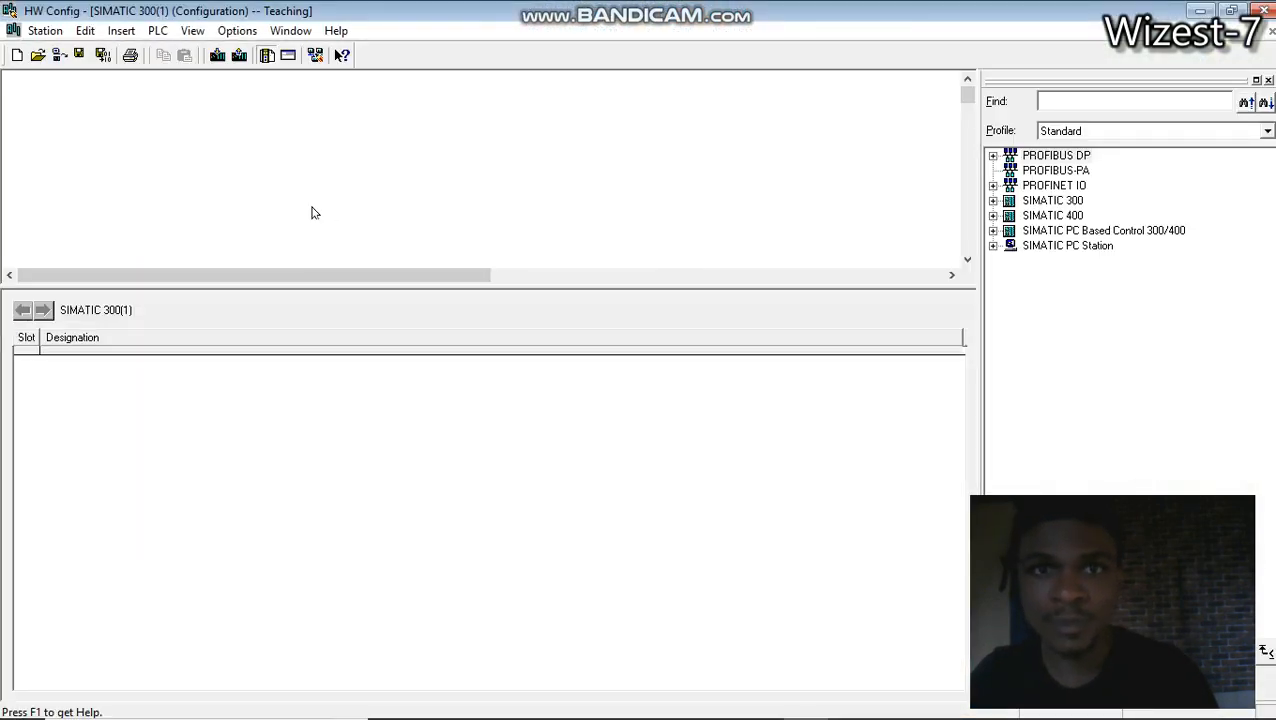
{"action": "left_click", "coordinate": [245, 405]}
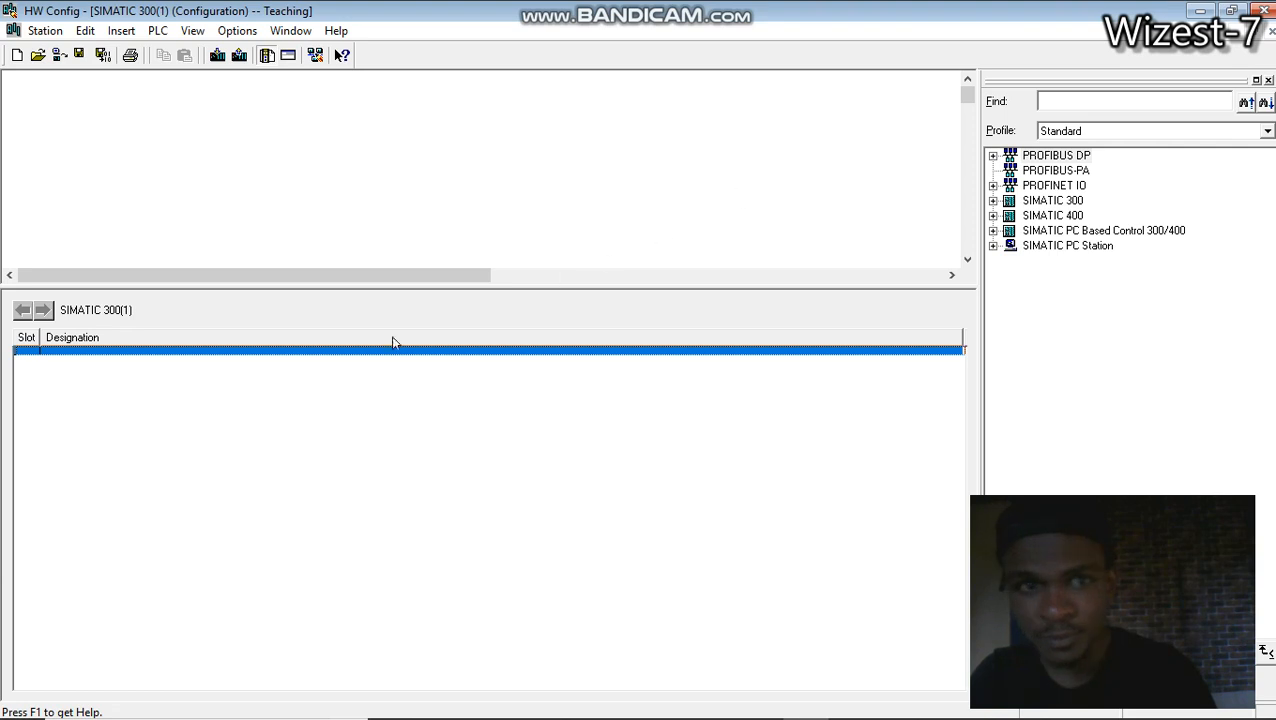
Add a Rail from the SIMATIC 300 RACK-300 catalog folder to the empty station.
{"action": "left_click", "coordinate": [993, 246]}
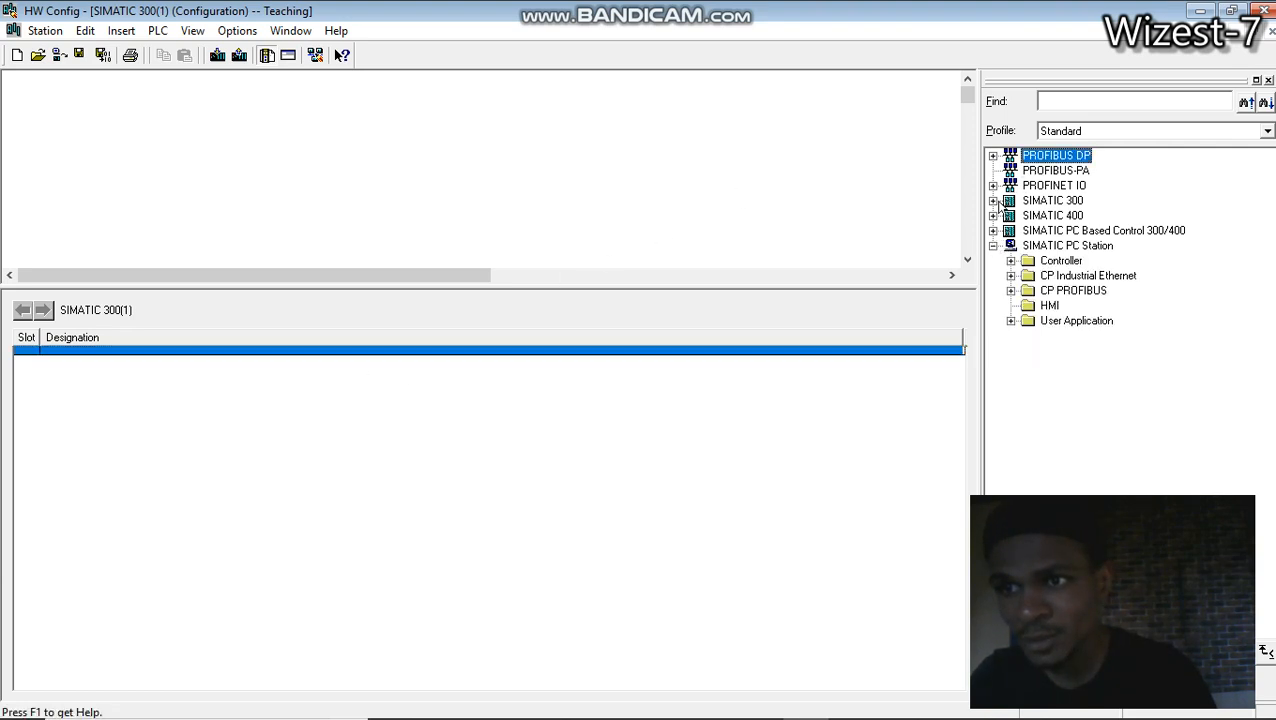
{"action": "left_click", "coordinate": [993, 201]}
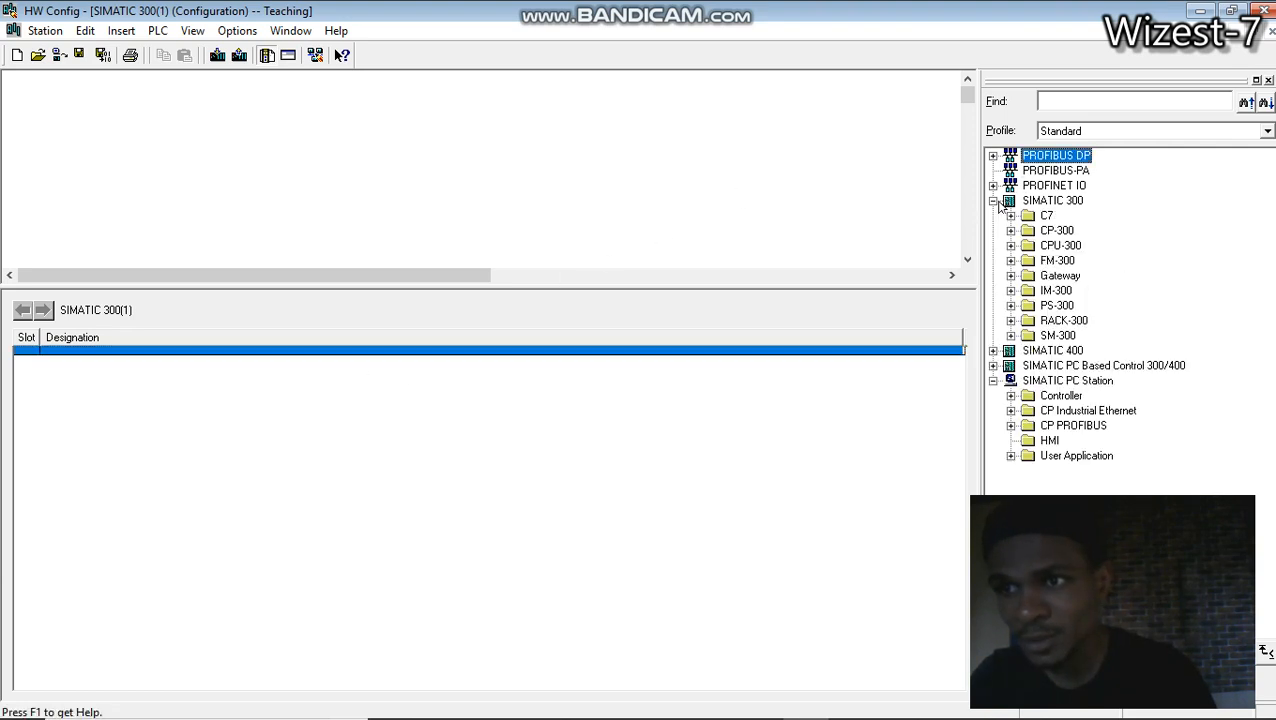
{"action": "left_click", "coordinate": [1012, 321]}
{"action": "double_click", "coordinate": [1056, 338]}
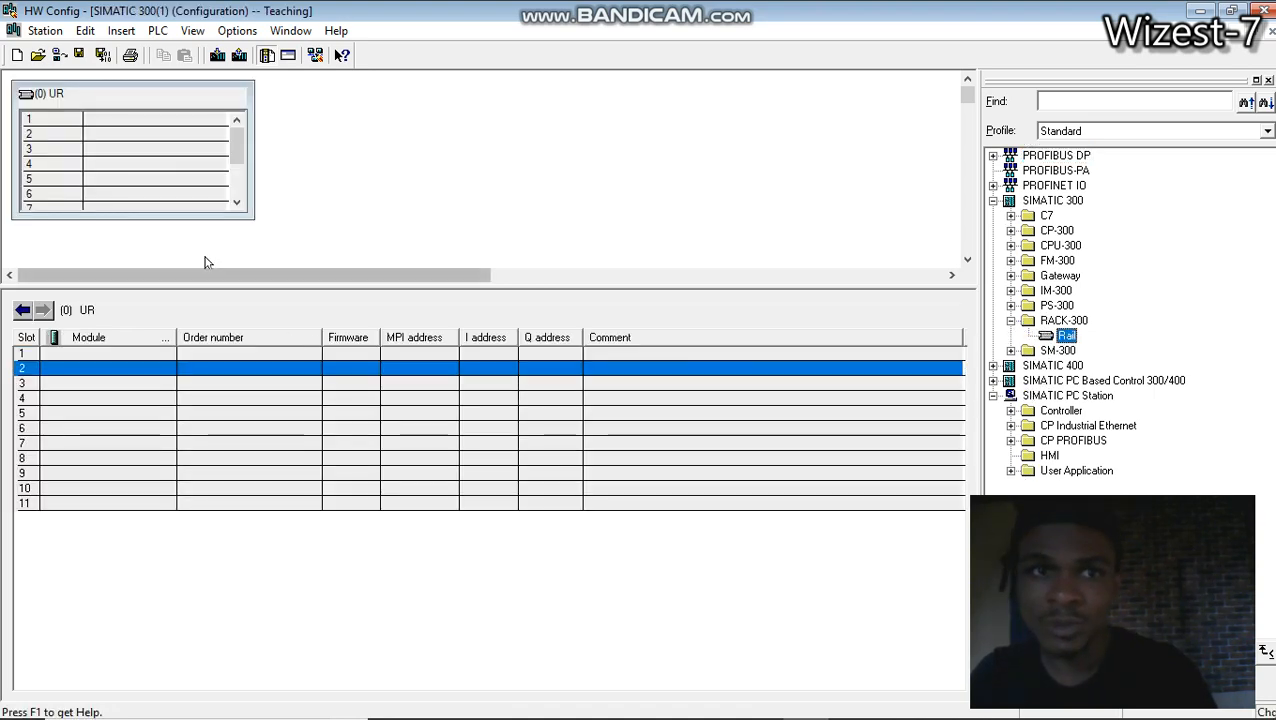
{"action": "left_click", "coordinate": [106, 120]}
{"action": "left_click", "coordinate": [110, 135]}
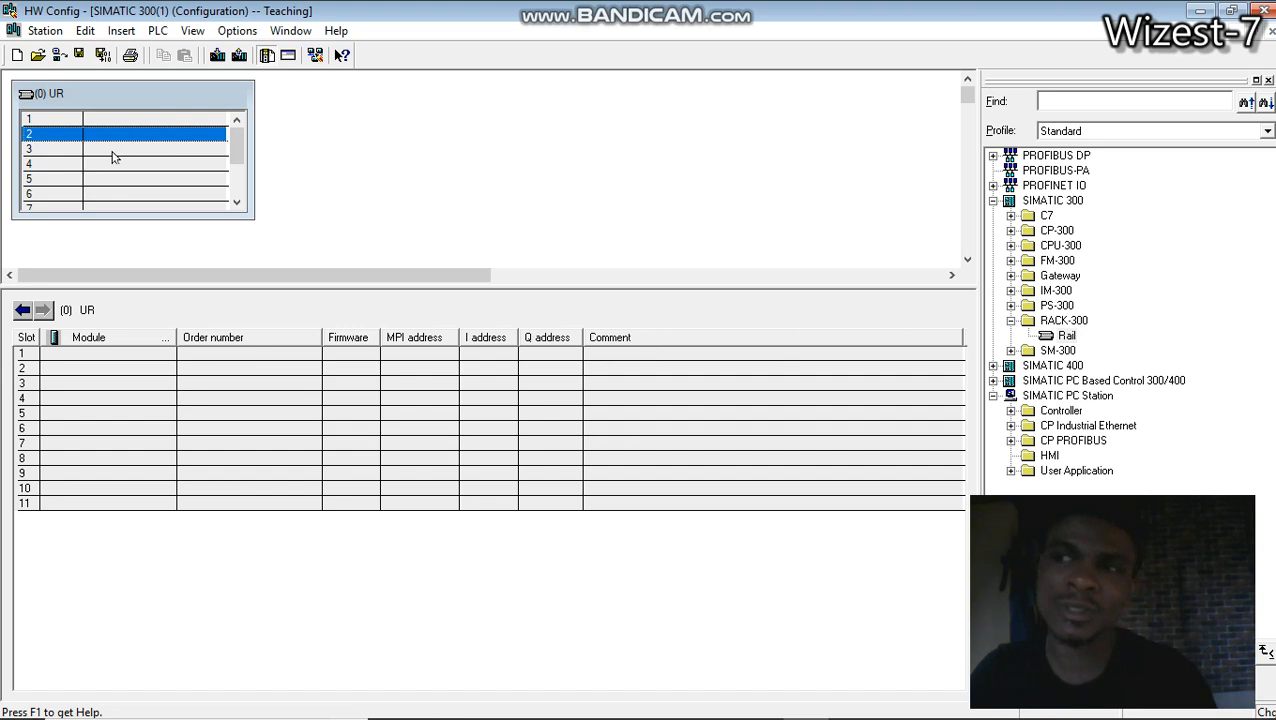
{"action": "left_click", "coordinate": [113, 152]}
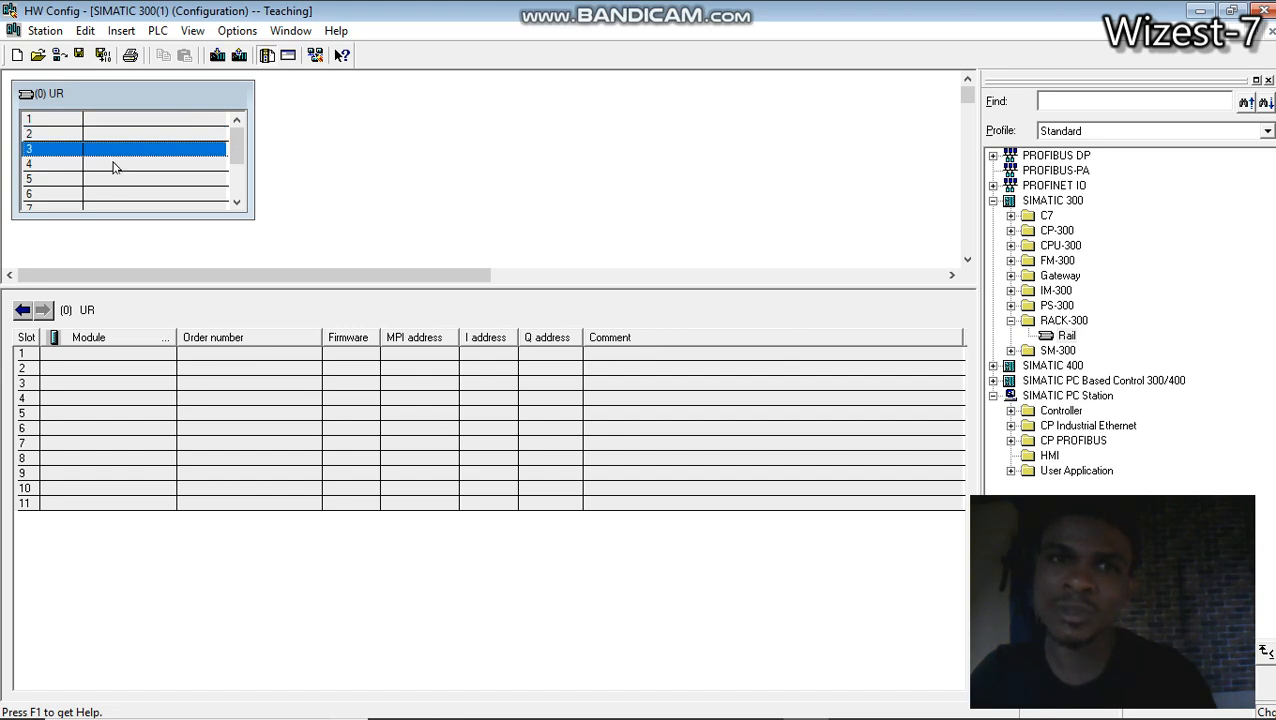
{"action": "left_click", "coordinate": [113, 164]}
{"action": "left_click", "coordinate": [120, 182]}
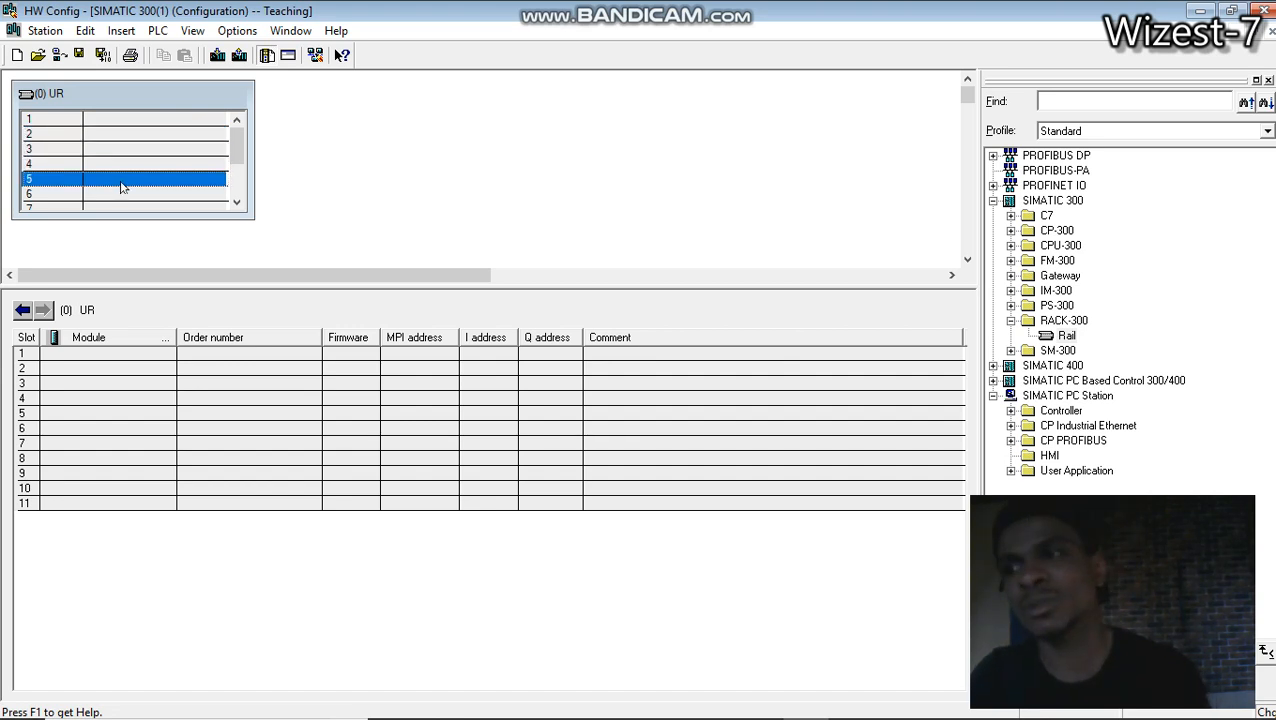
Insert the CPU 314 with order number 6ES7 314-1AE01-0AB0 from the CPU-300 catalog folder into slot 2 of the rail.
{"action": "left_click", "coordinate": [144, 369]}
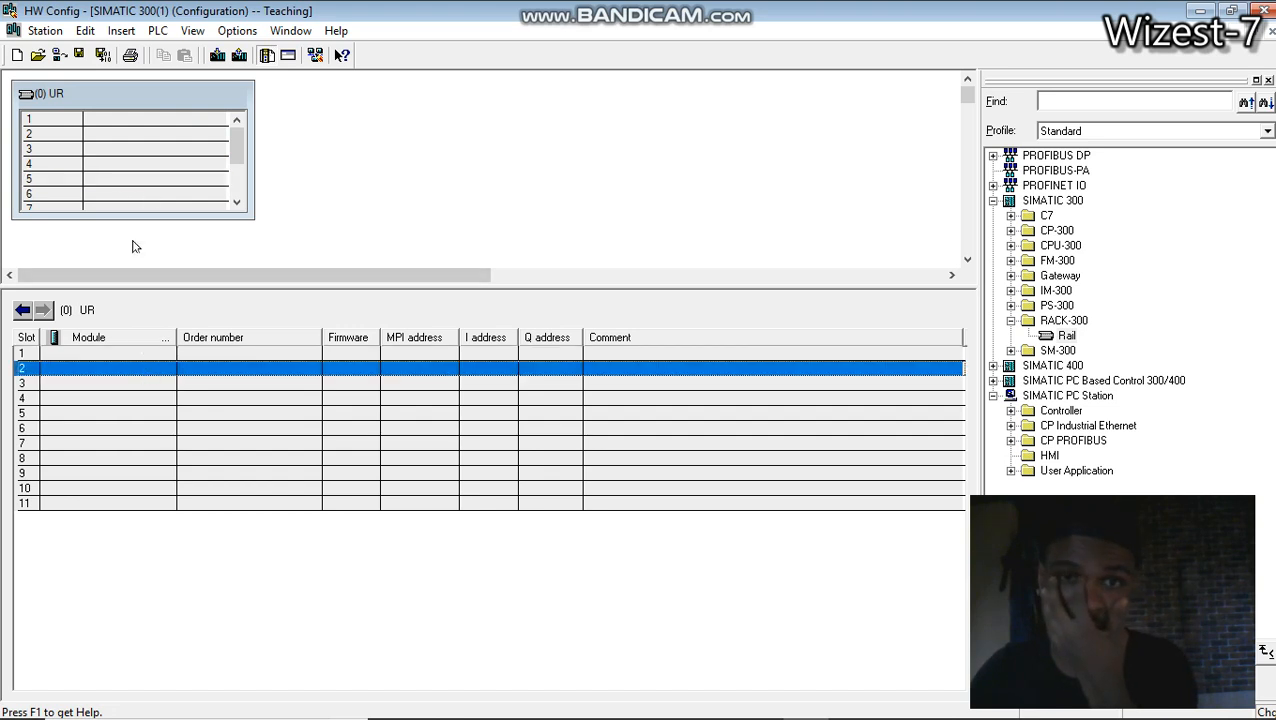
{"action": "left_click", "coordinate": [1010, 246]}
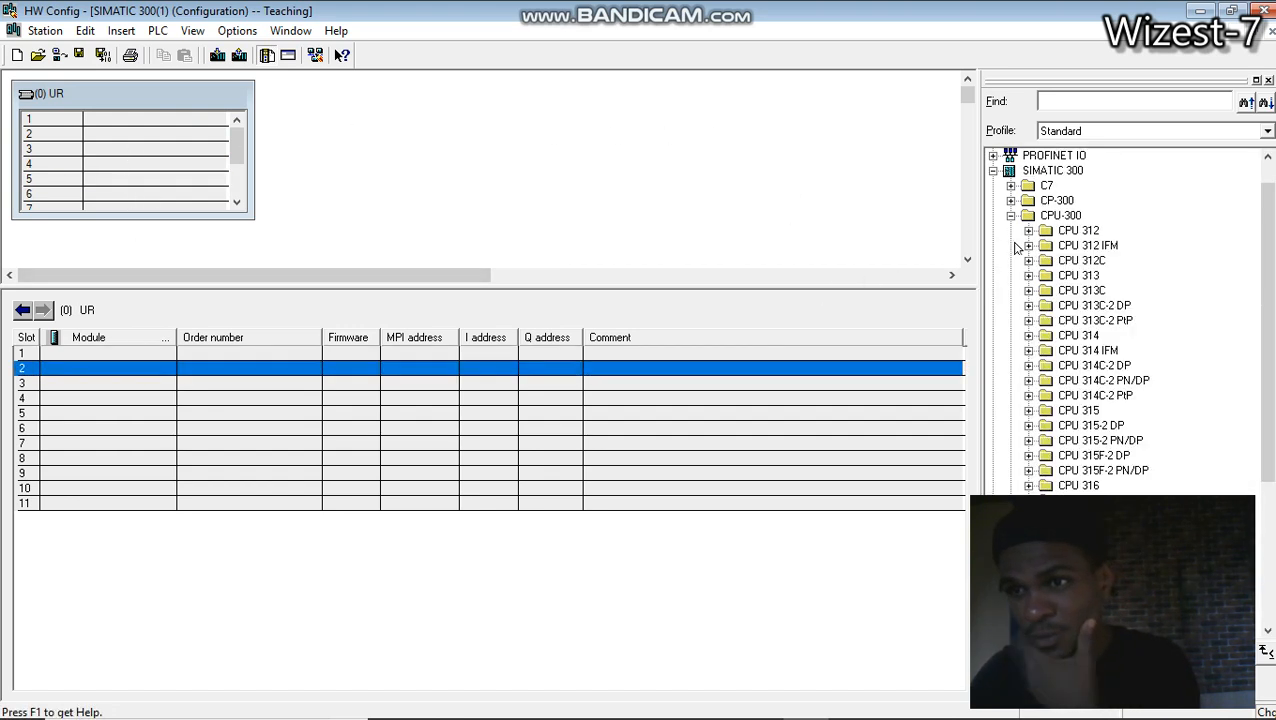
{"action": "left_click", "coordinate": [1029, 336]}
{"action": "left_click", "coordinate": [1029, 336]}
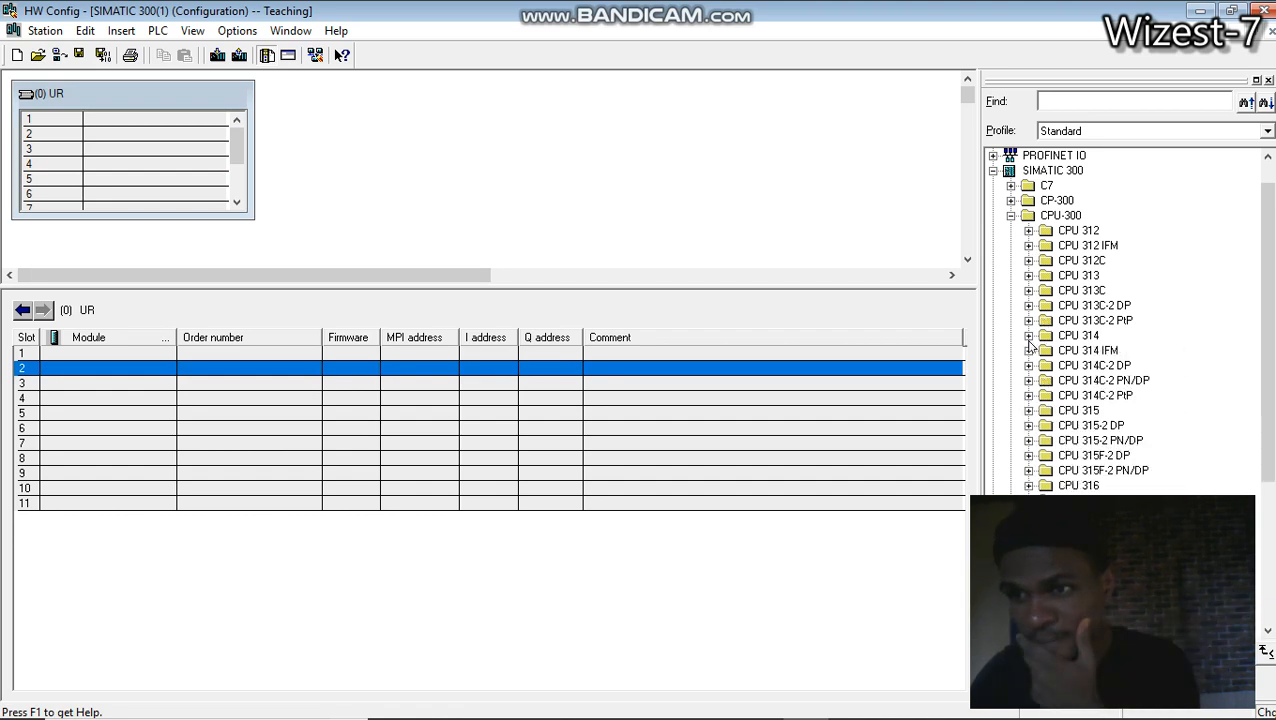
{"action": "left_click", "coordinate": [1029, 336]}
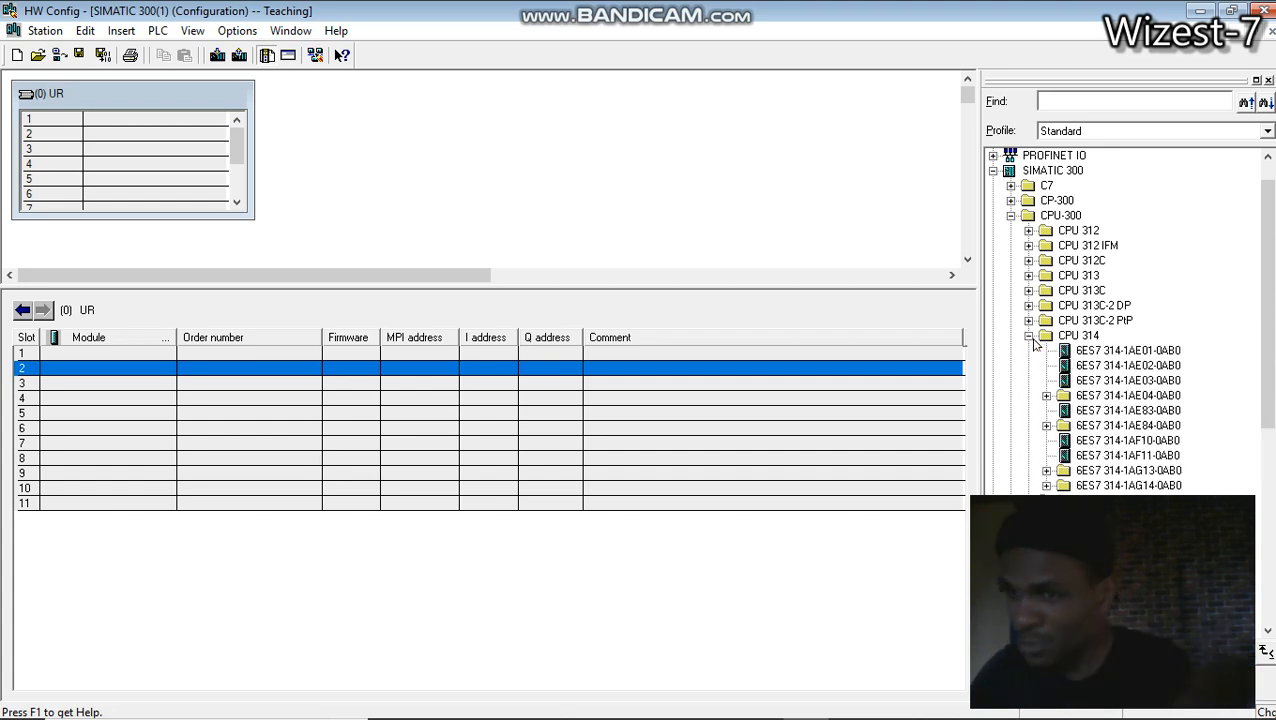
{"action": "left_click", "coordinate": [1105, 351]}
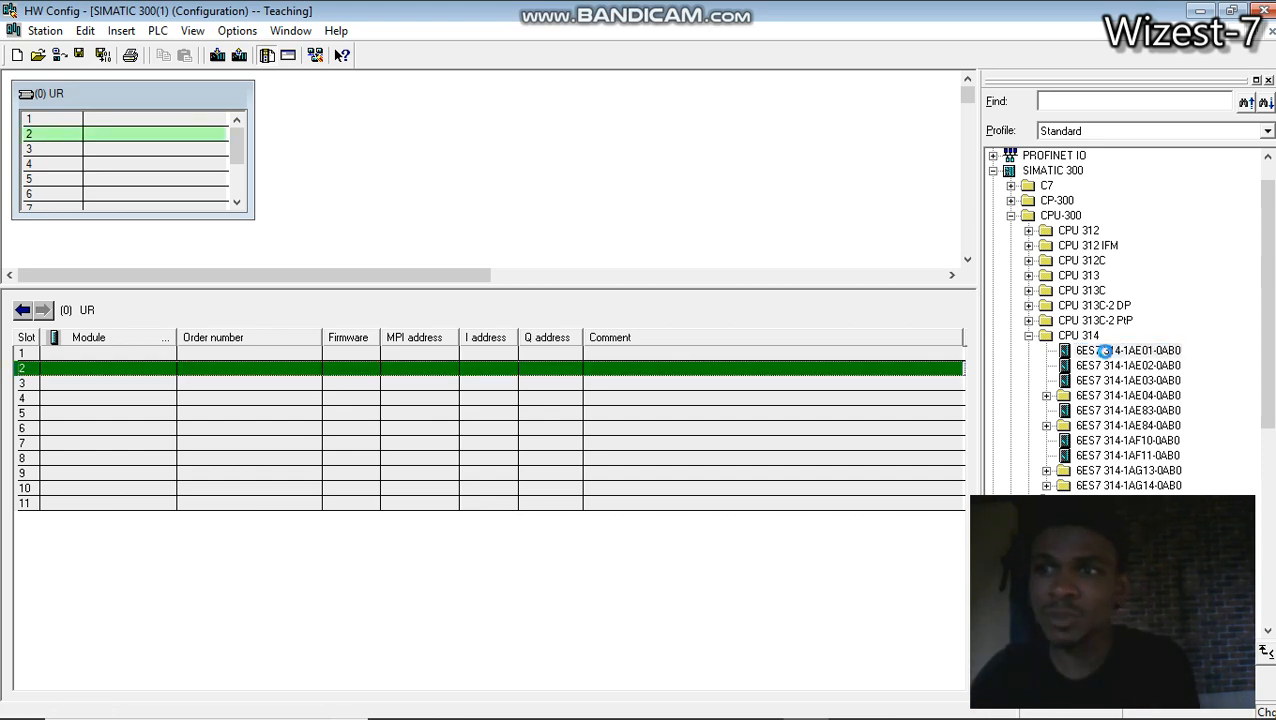
{"action": "double_click", "coordinate": [1105, 351]}
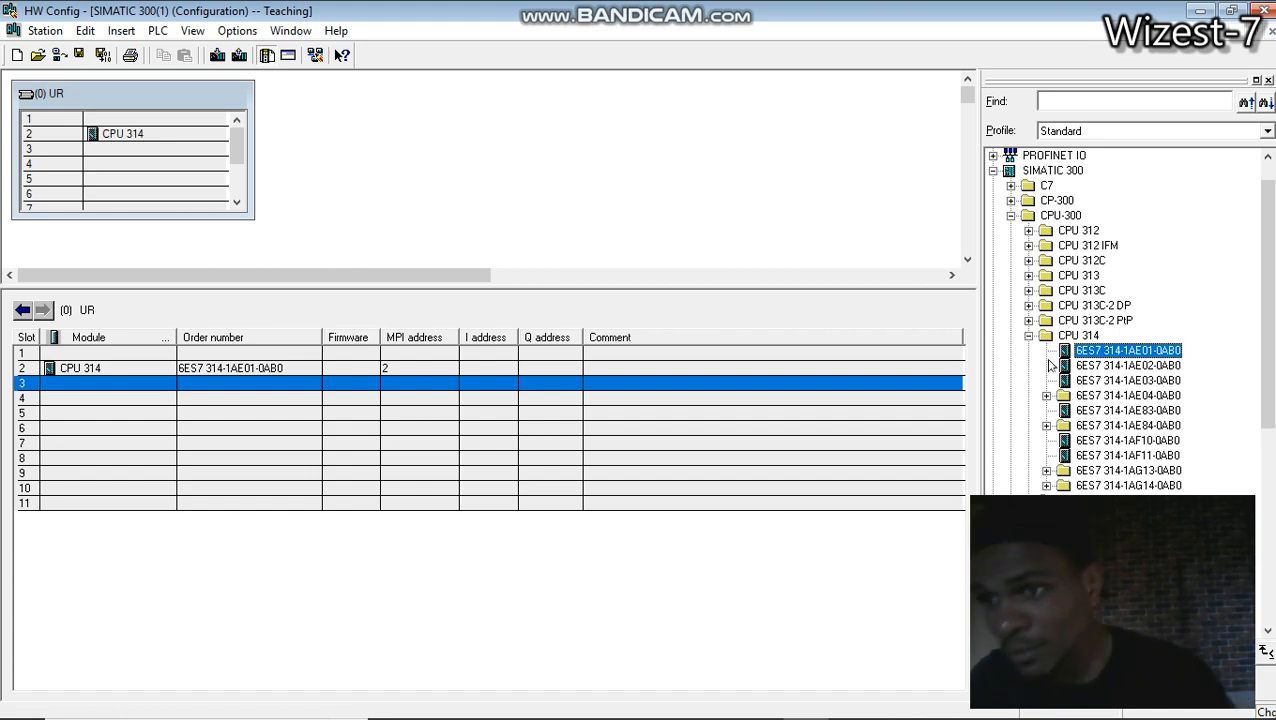
Try to insert the CPU 314C-2 DP 6ES7 314-6CH04-0AB0 V3.3 while slot 2 is occupied by the CPU 314.
{"action": "left_click", "coordinate": [1028, 337]}
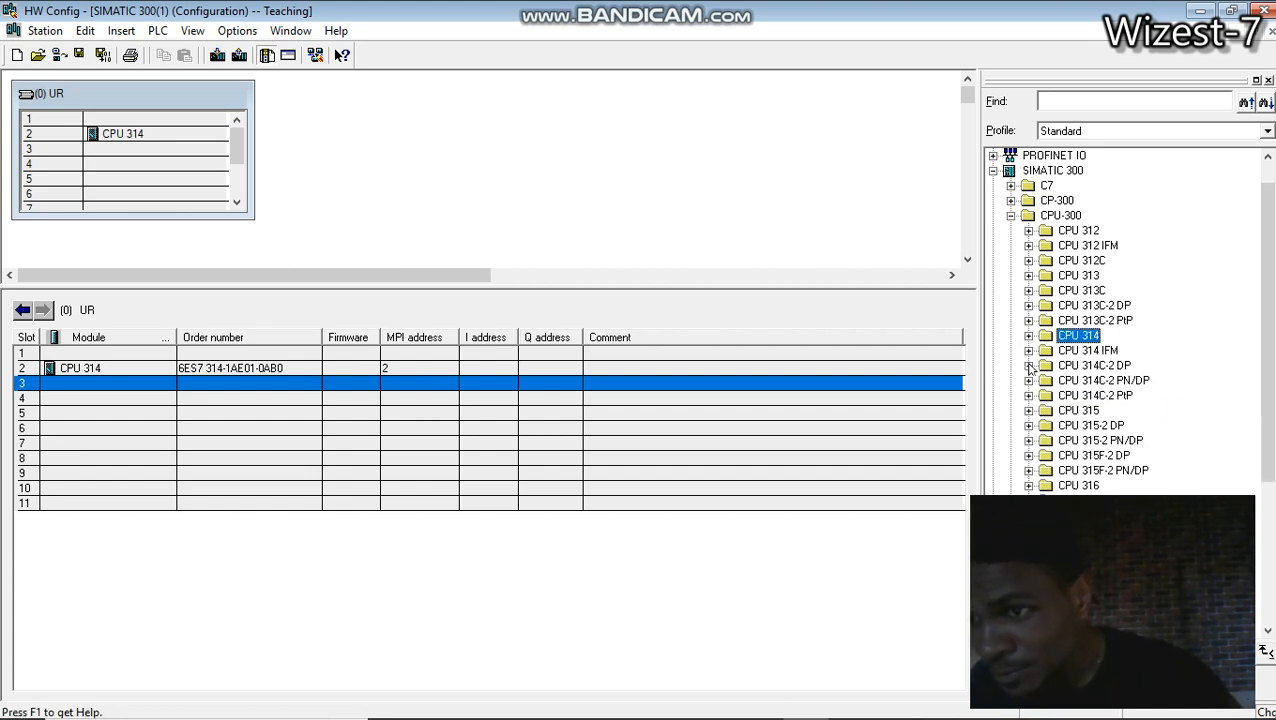
{"action": "left_click", "coordinate": [1029, 366]}
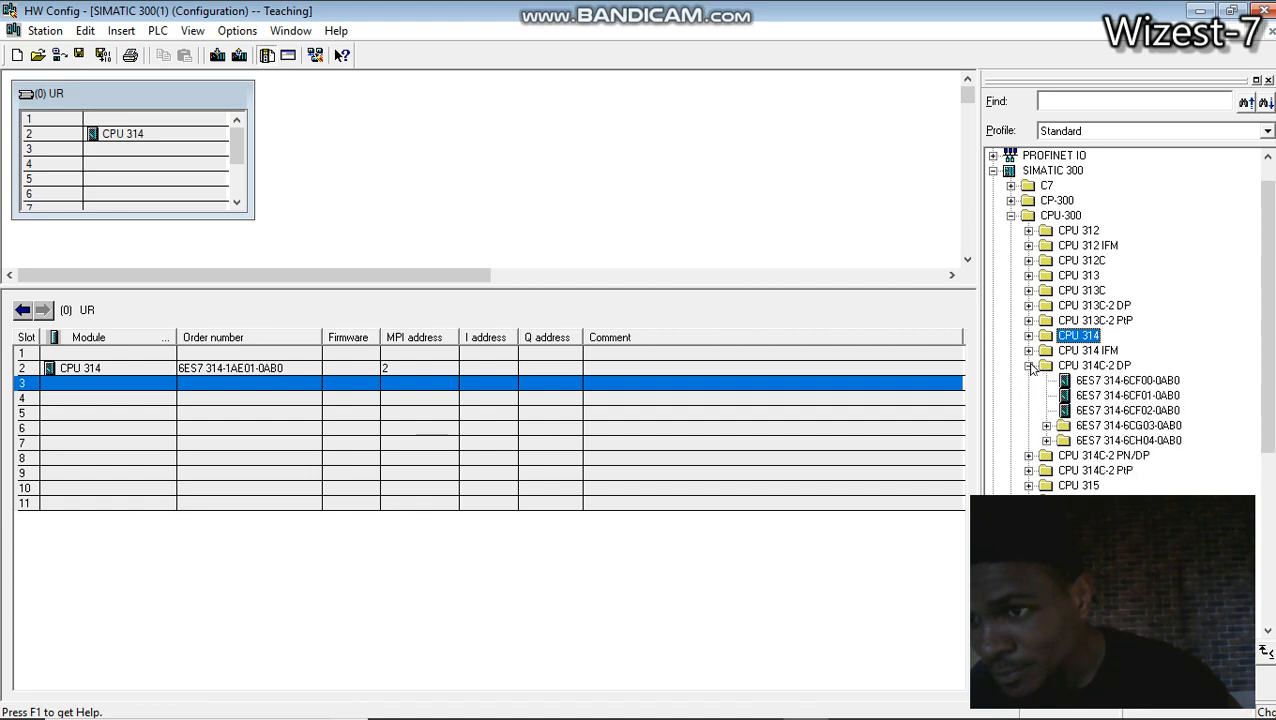
{"action": "left_click", "coordinate": [1046, 440]}
{"action": "left_click", "coordinate": [1100, 455]}
{"action": "left_click_drag", "start_coordinate": [1100, 455], "coordinate": [872, 453]}
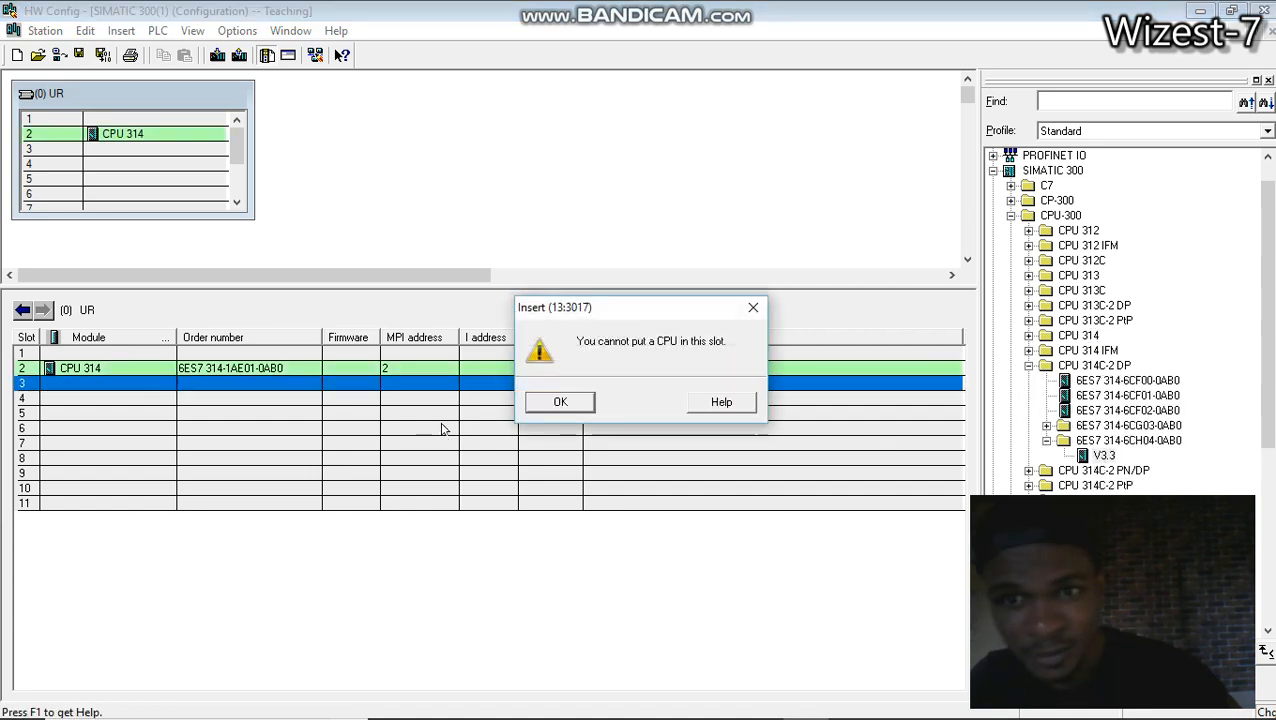
{"action": "left_click", "coordinate": [575, 401]}
Delete the CPU 314 from slot 2 together with its assigned S7 program.
{"action": "left_click", "coordinate": [340, 370]}
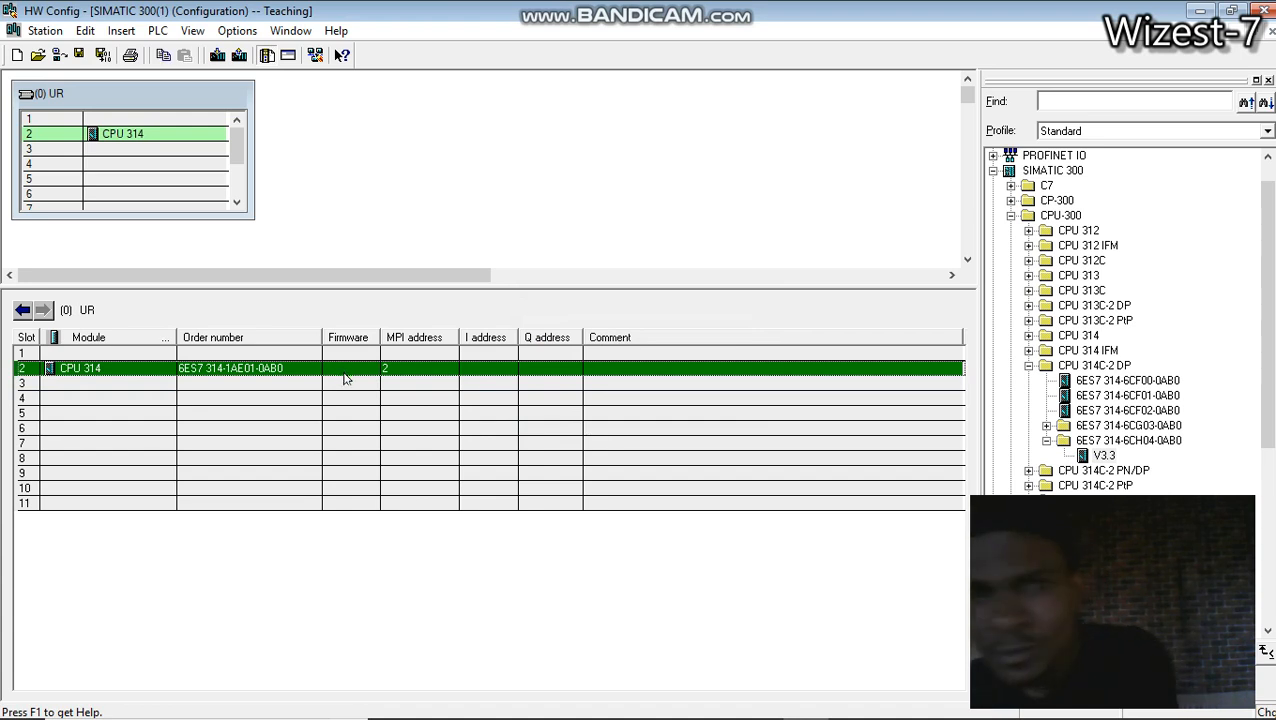
{"action": "key", "text": "Delete"}
{"action": "left_click", "coordinate": [499, 403]}
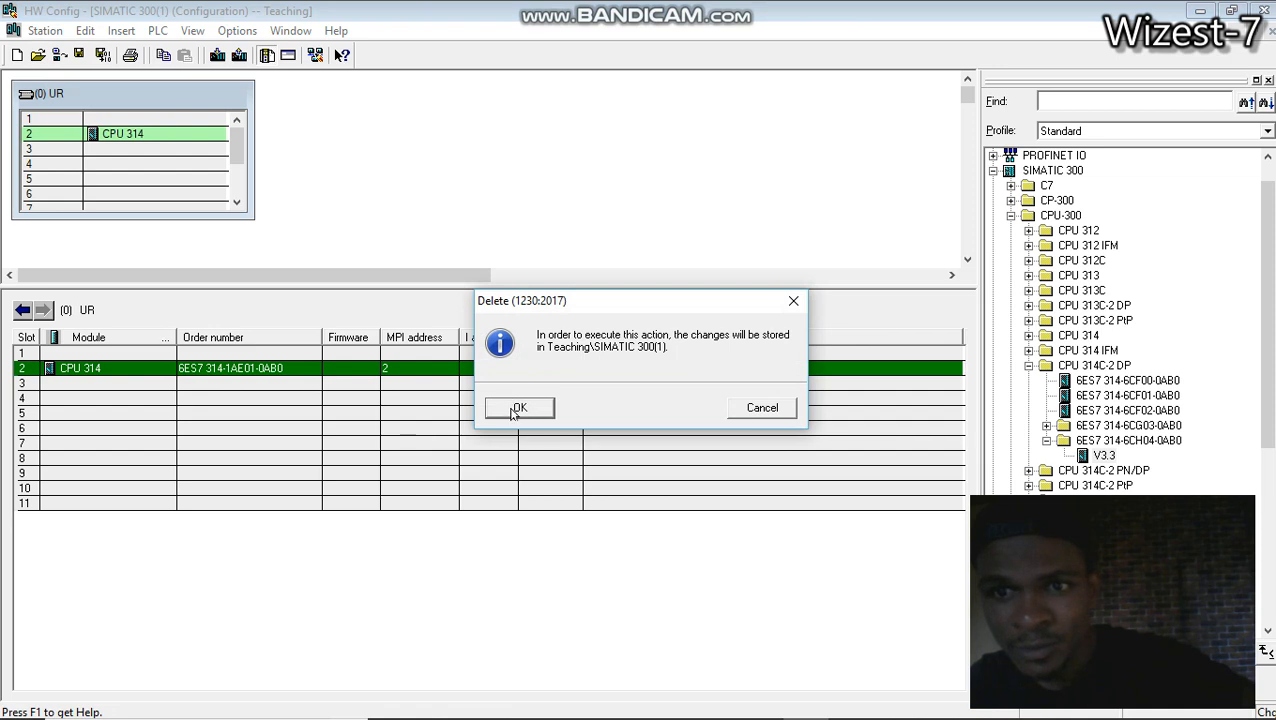
{"action": "left_click", "coordinate": [517, 409]}
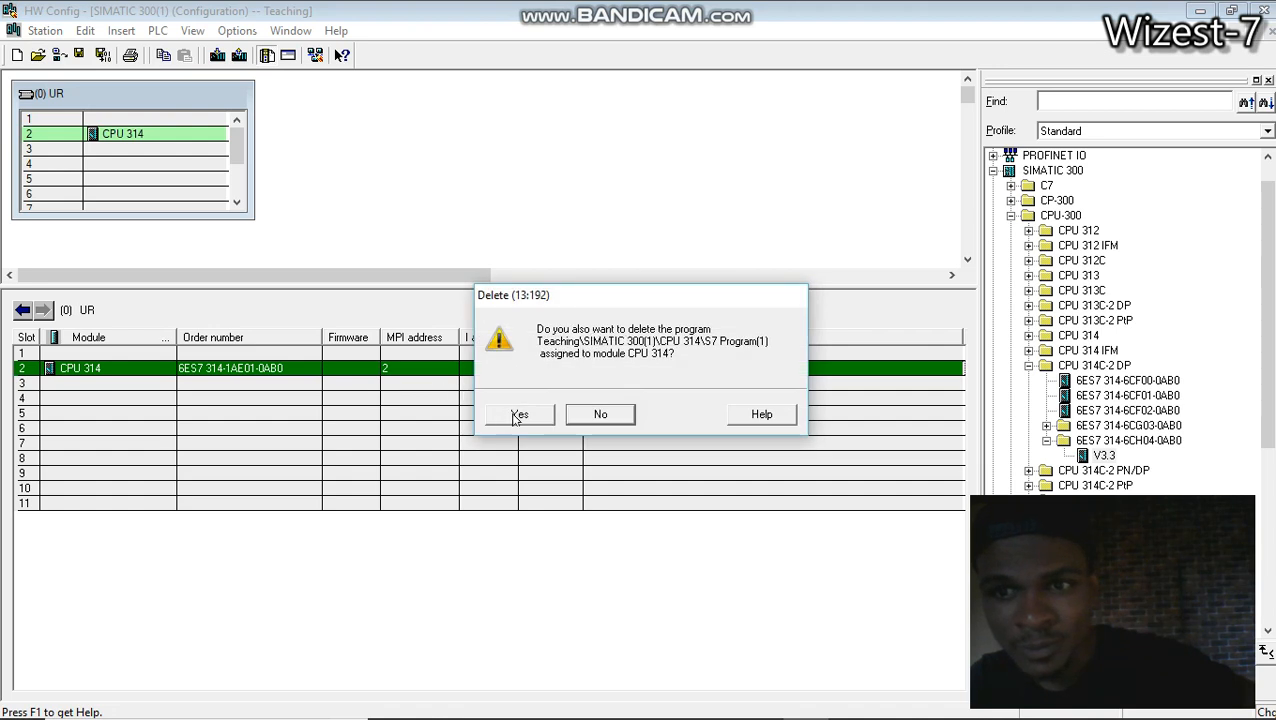
{"action": "left_click", "coordinate": [519, 415]}
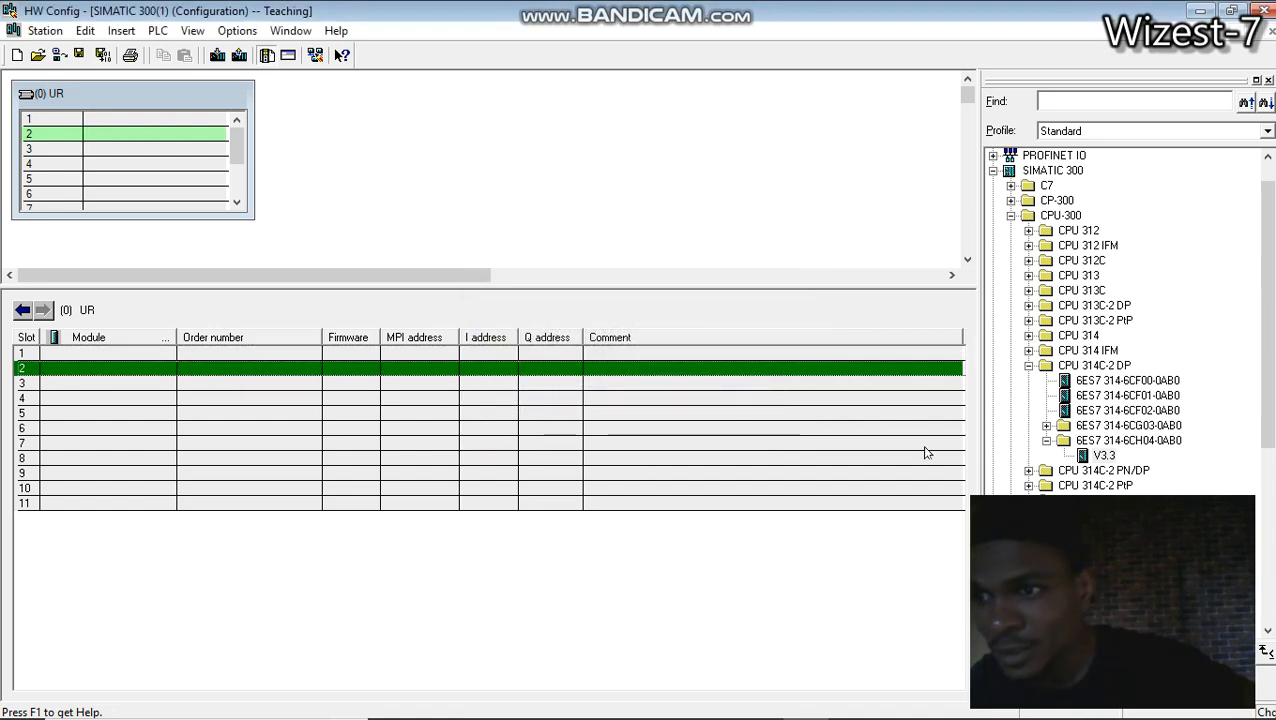
Insert CPU 314C-2 DP 6ES7 314-6CH04-0AB0 V3.3 into slot 2, connected to a new PROFIBUS(1) subnet at 1.5 Mbps with the DP profile.
{"action": "double_click", "coordinate": [1103, 458]}
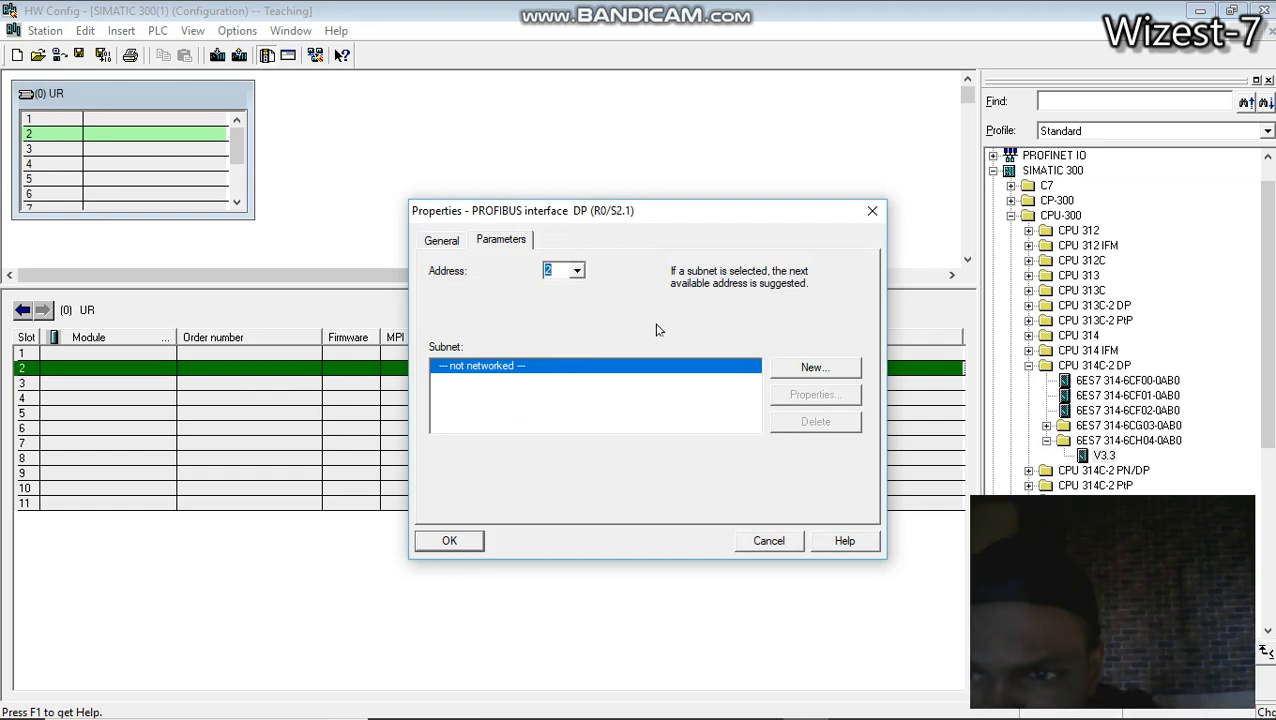
{"action": "left_click", "coordinate": [813, 369]}
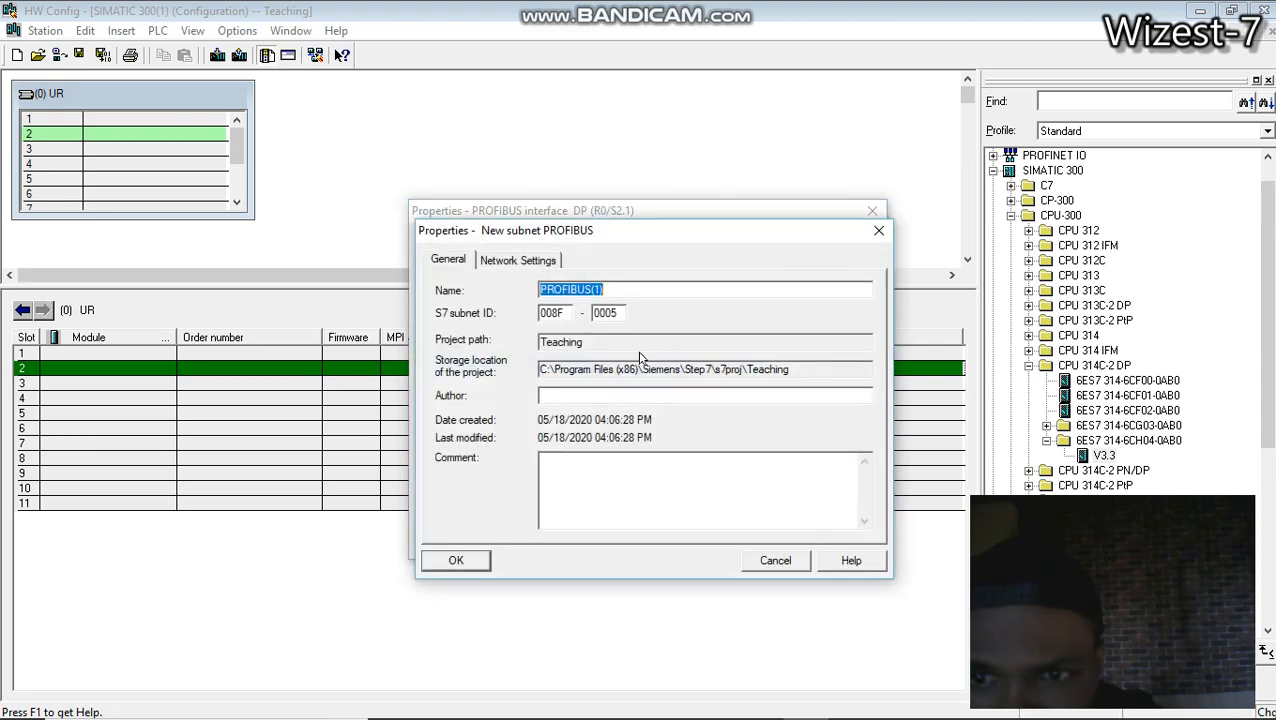
{"action": "left_click", "coordinate": [541, 263]}
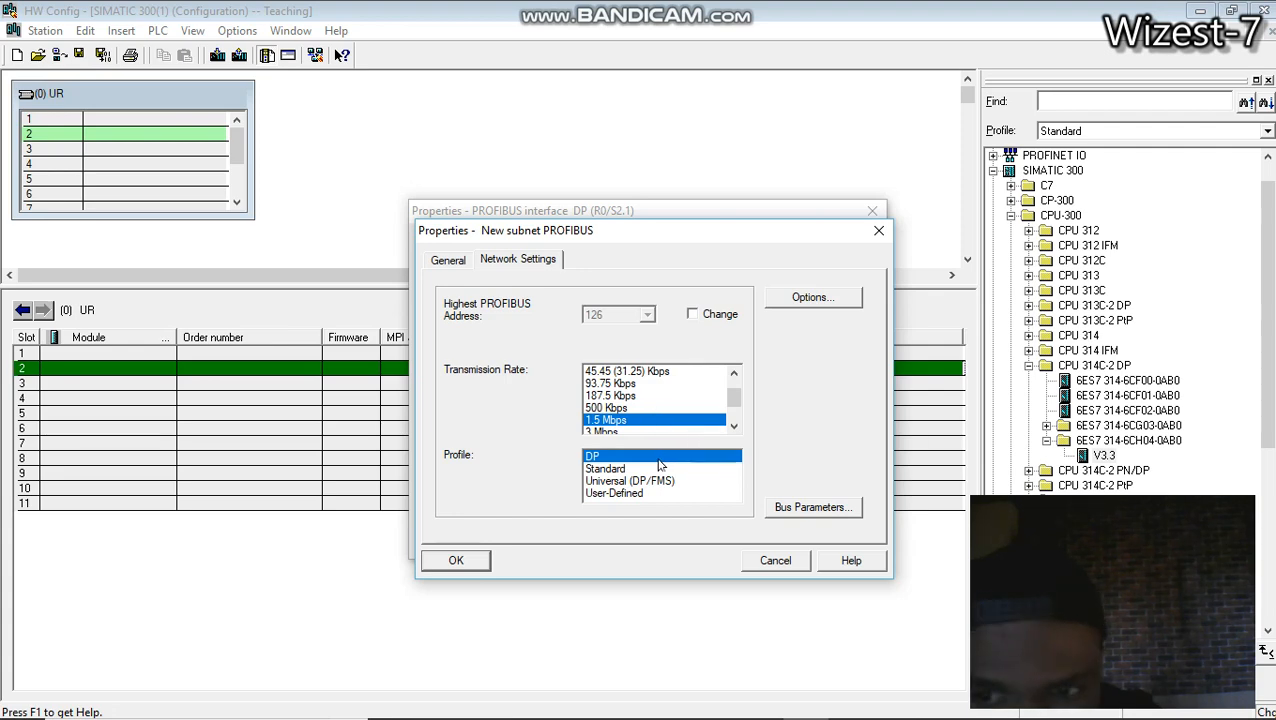
{"action": "left_click", "coordinate": [488, 560]}
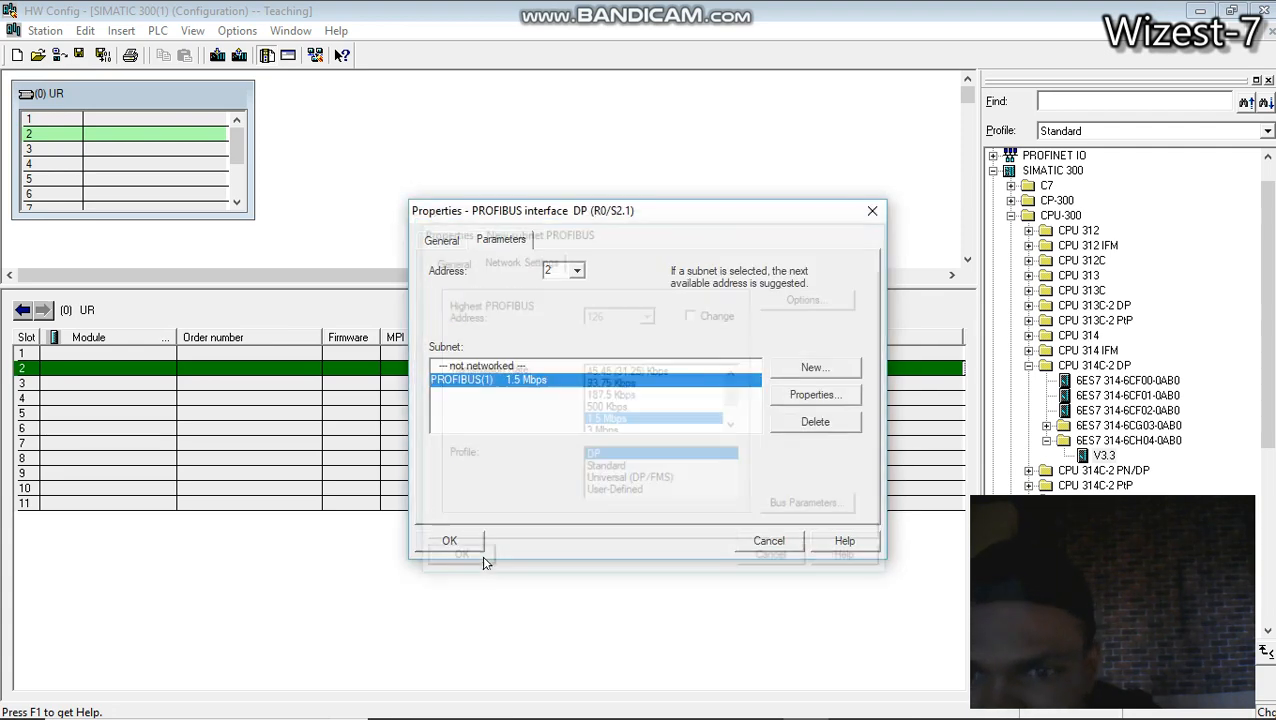
{"action": "left_click", "coordinate": [449, 541]}
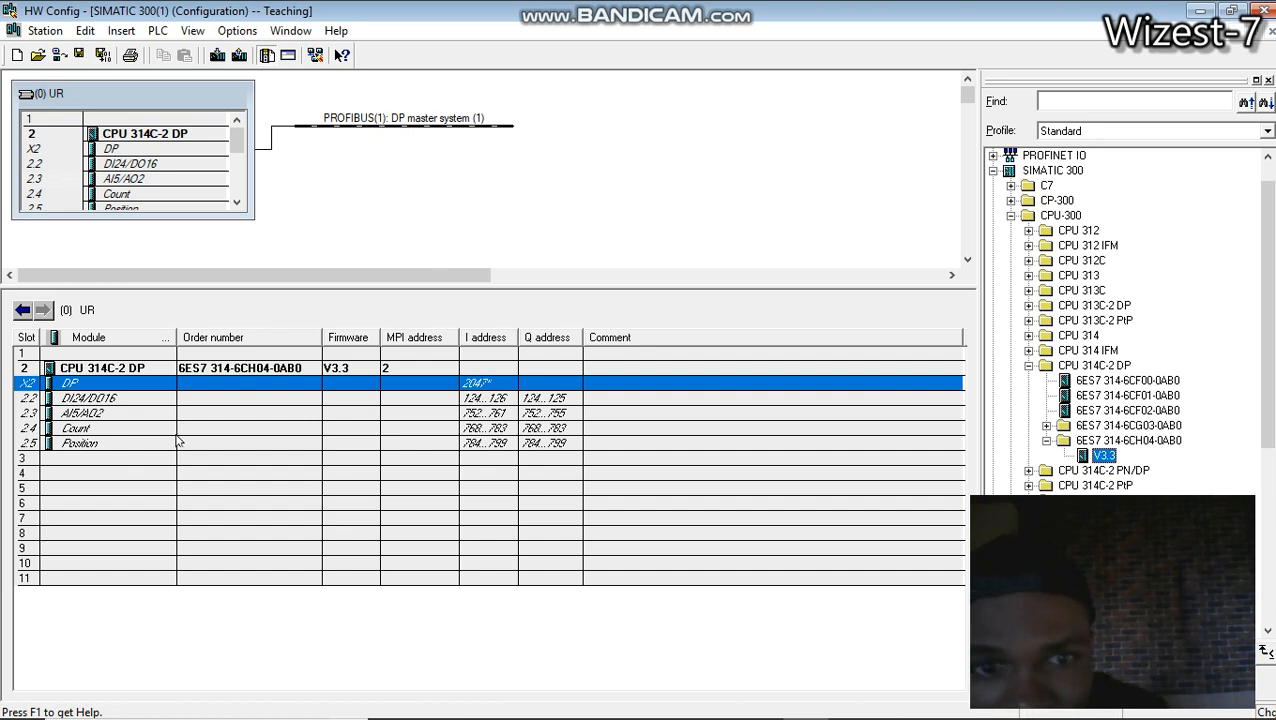
Disable the system default addresses of the DI24/DO16 module and set both the input and output start addresses to 0.
{"action": "left_click", "coordinate": [133, 398]}
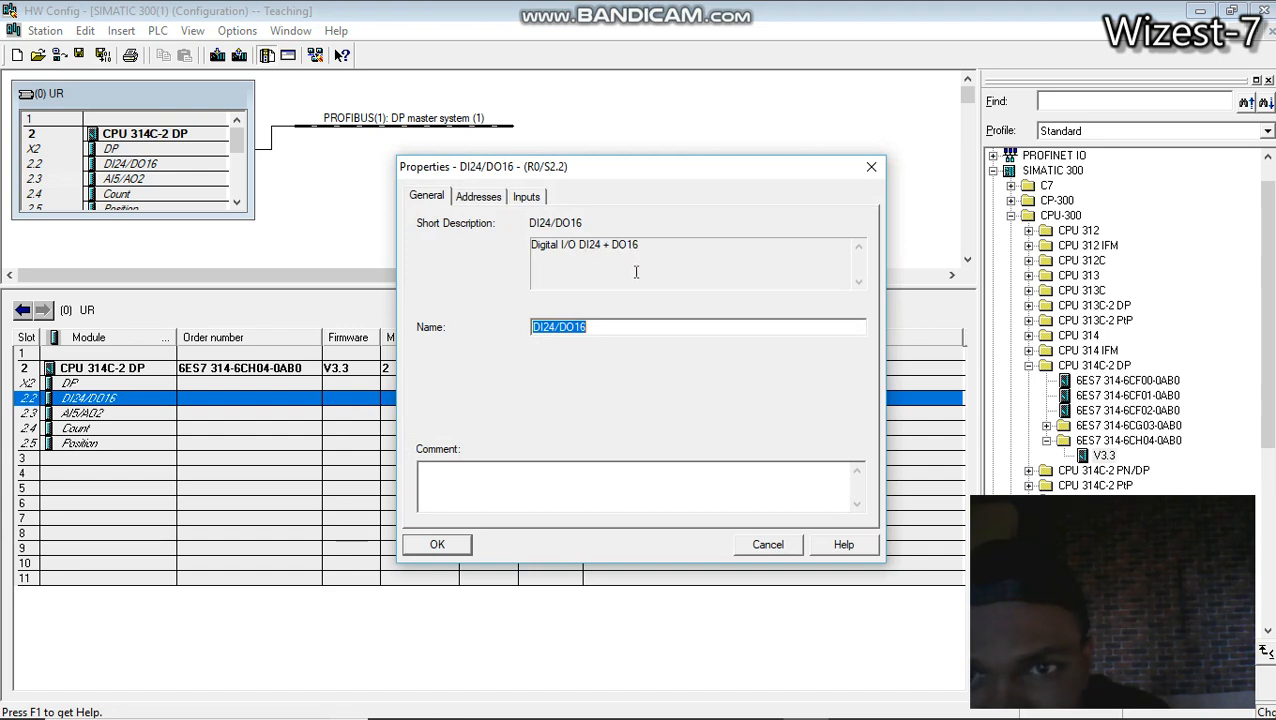
{"action": "left_click", "coordinate": [494, 197]}
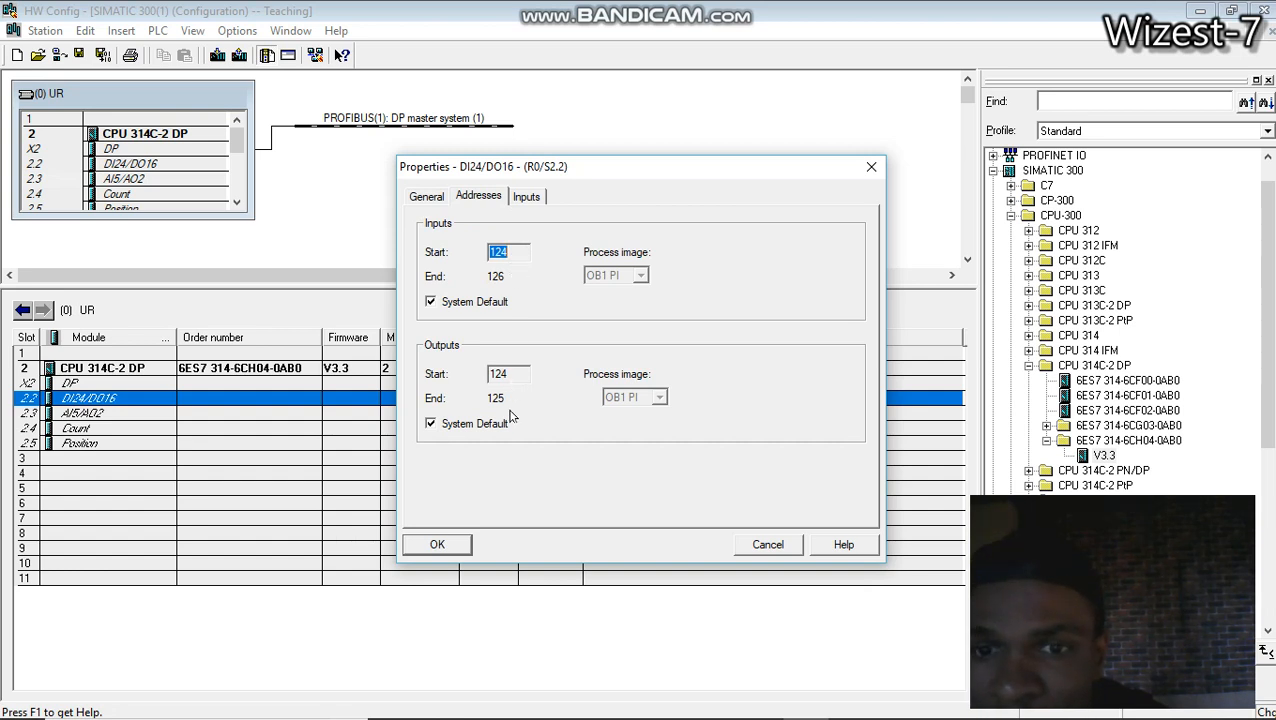
{"action": "left_click", "coordinate": [482, 307]}
{"action": "left_click_drag", "start_coordinate": [506, 253], "coordinate": [464, 253]}
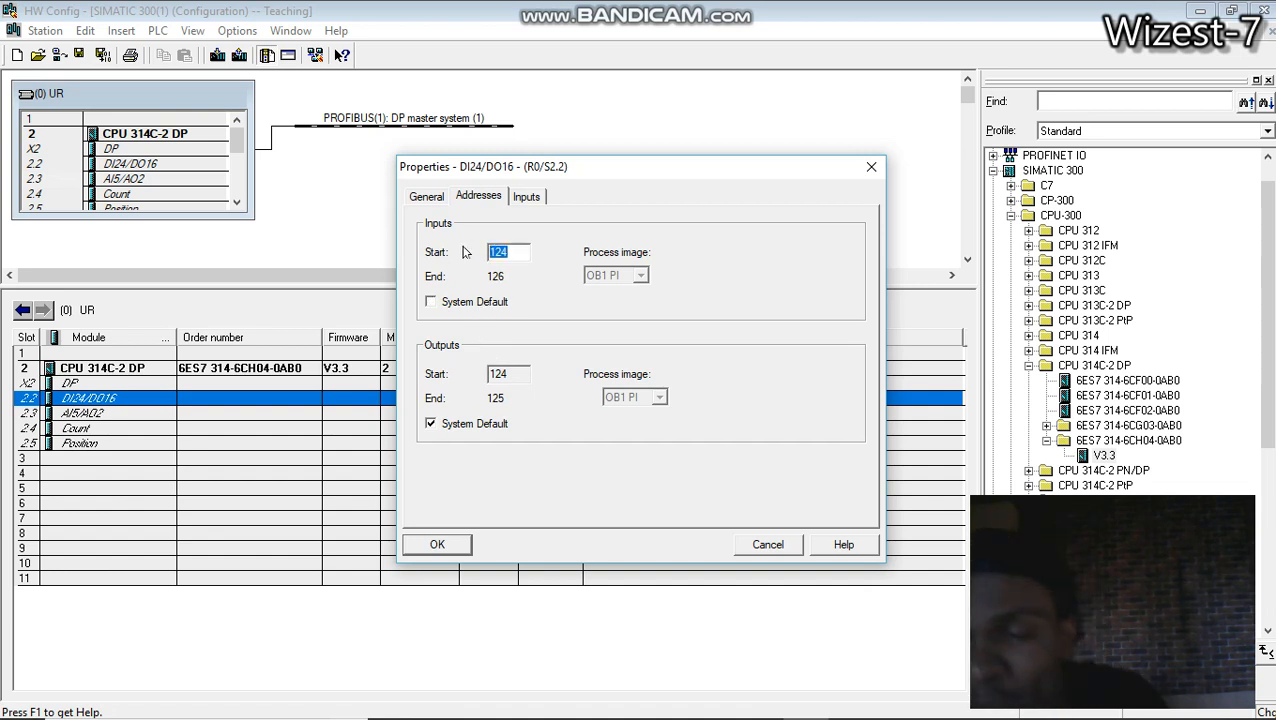
{"action": "type", "text": "0"}
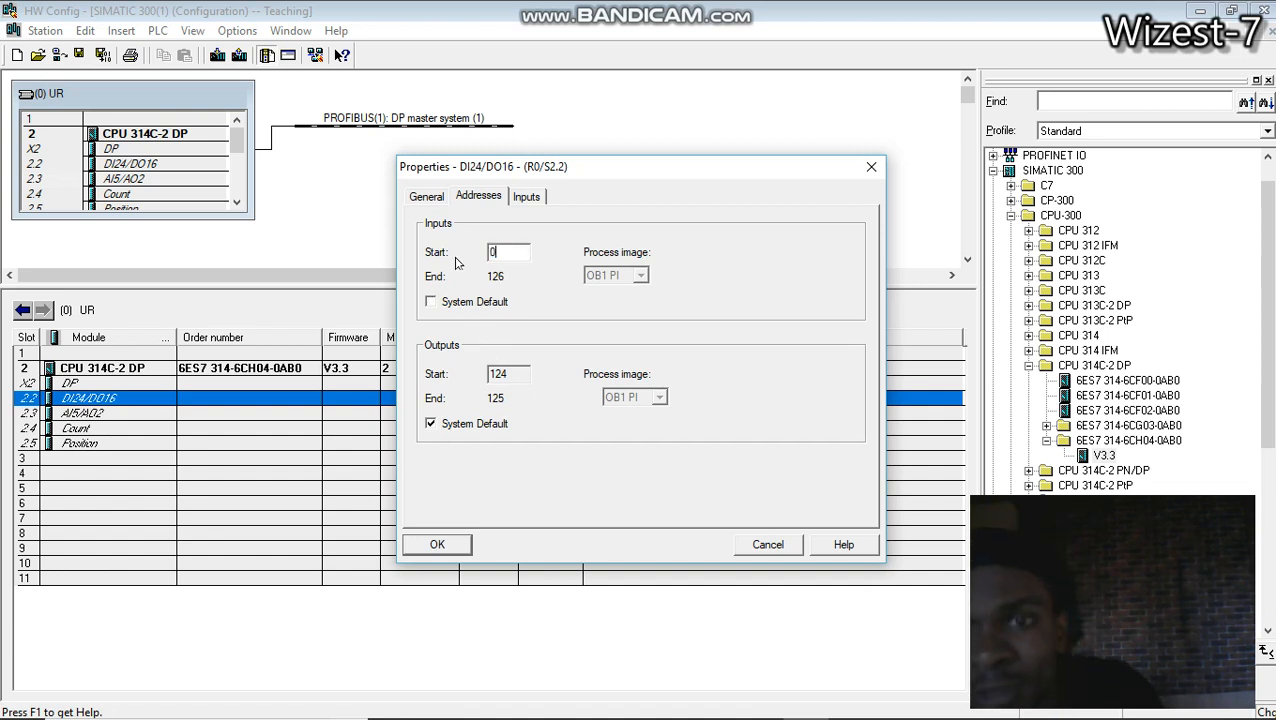
{"action": "left_click", "coordinate": [482, 425]}
{"action": "left_click_drag", "start_coordinate": [506, 373], "coordinate": [476, 373]}
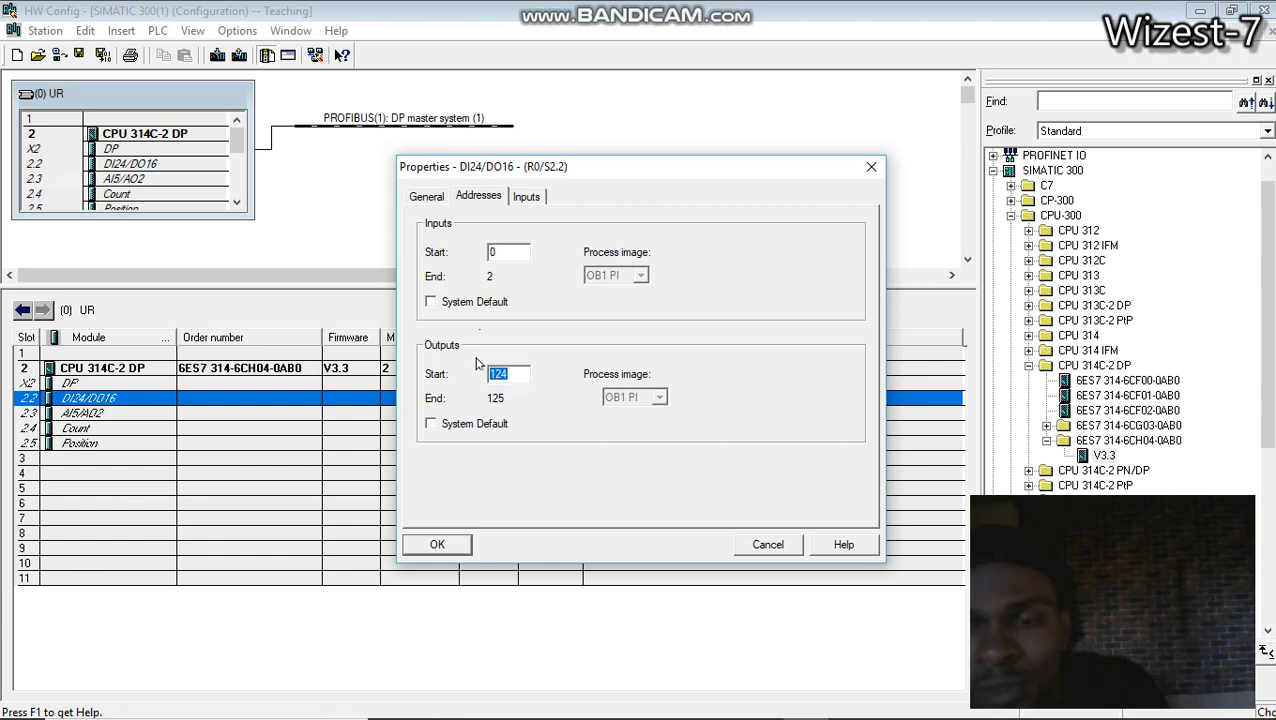
{"action": "type", "text": "0"}
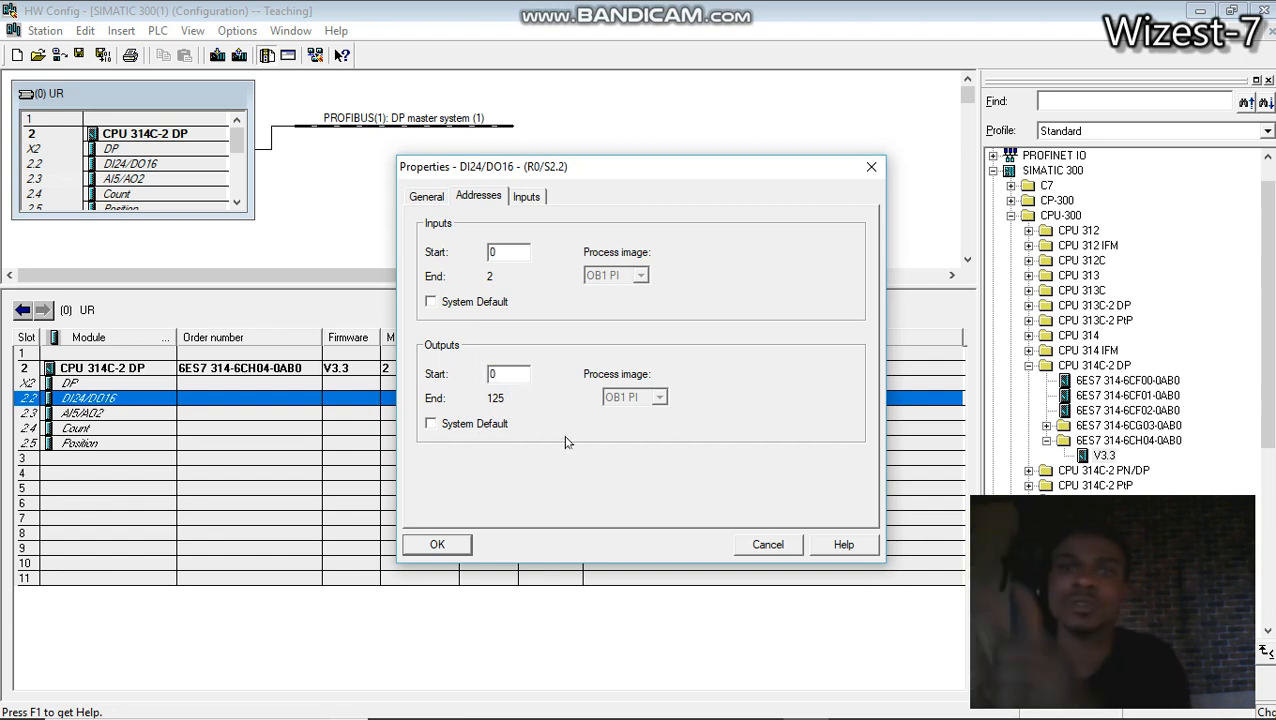
{"action": "left_click", "coordinate": [527, 256]}
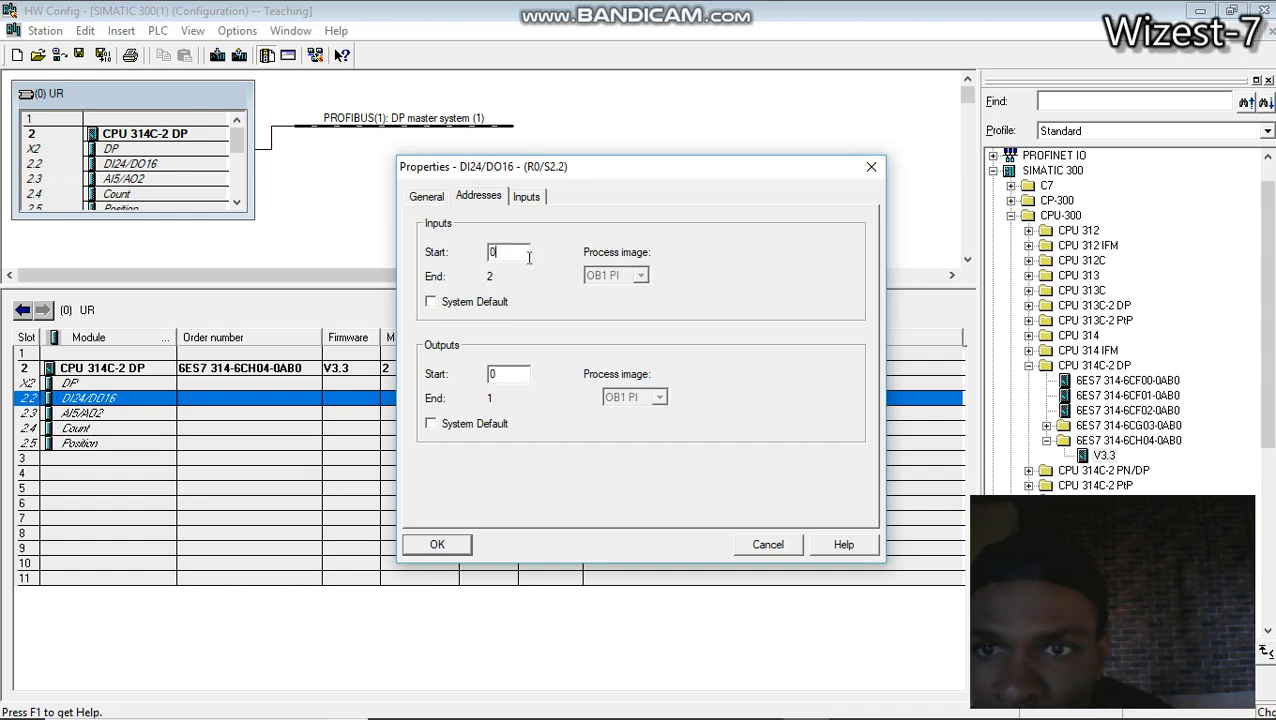
{"action": "left_click", "coordinate": [437, 545]}
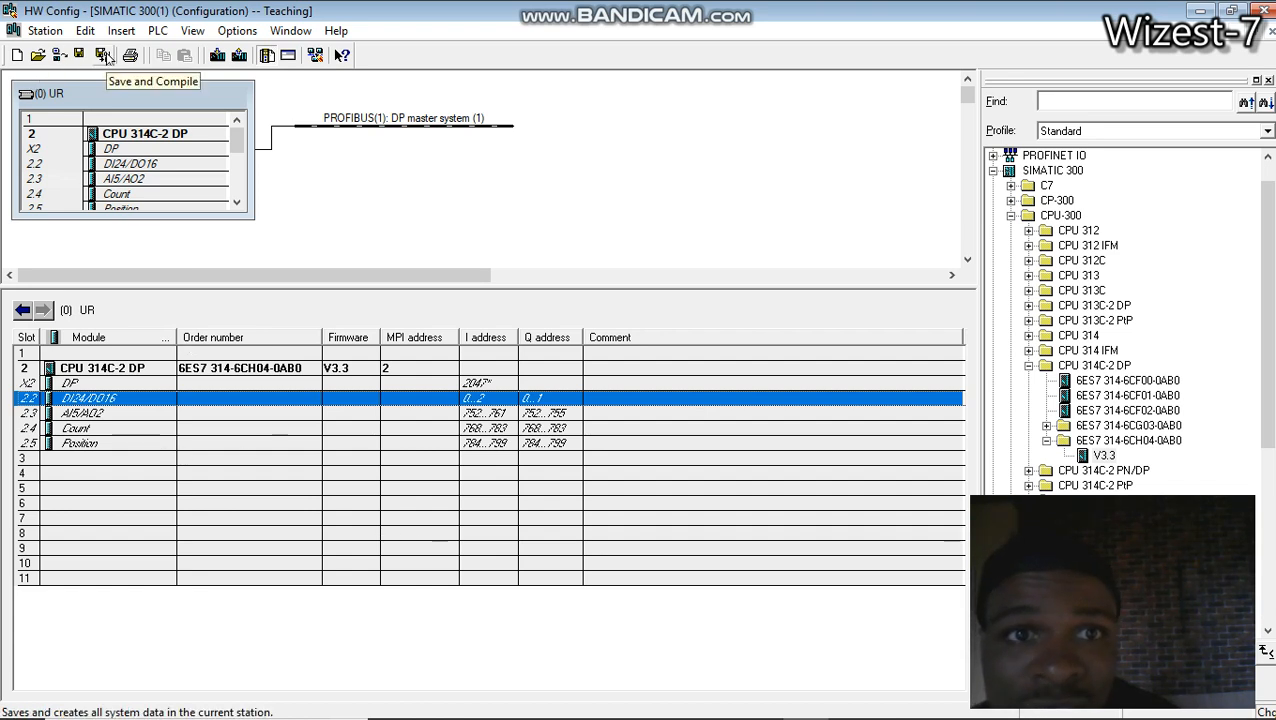
Save and compile the station configuration, and close HW Config to return to SIMATIC Manager.
{"action": "left_click", "coordinate": [104, 56]}
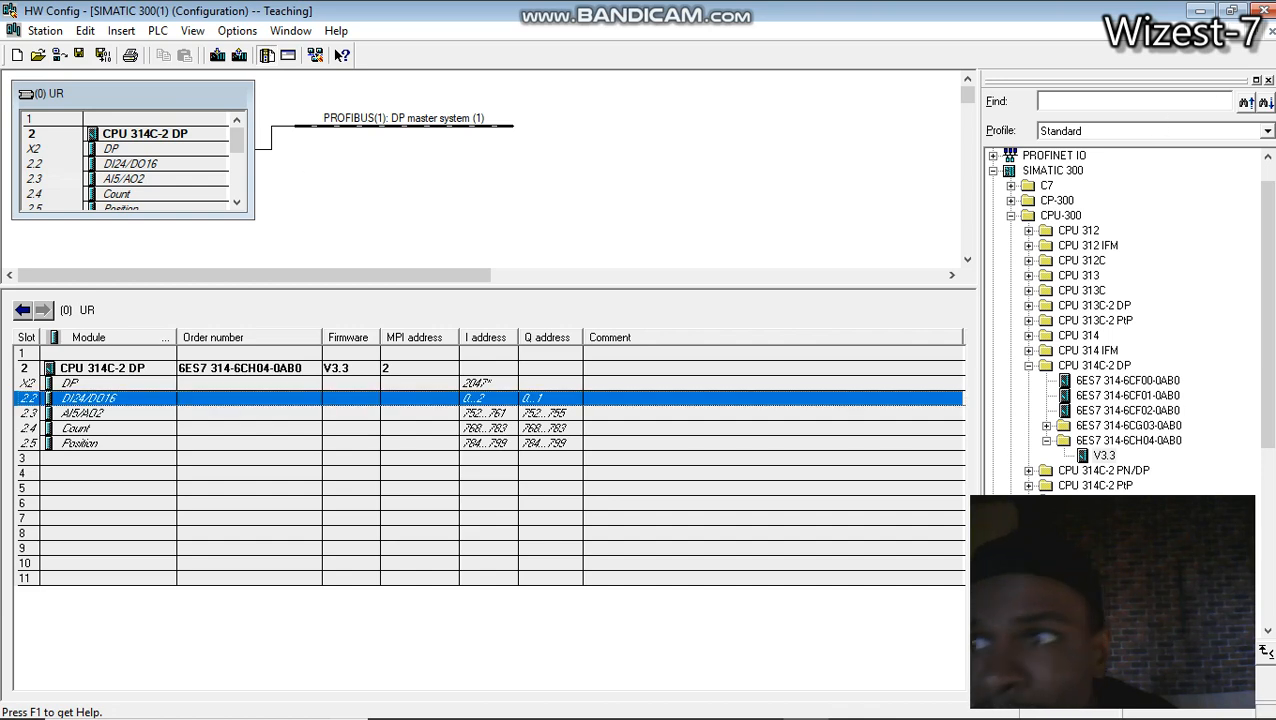
{"action": "left_click", "coordinate": [1272, 34]}
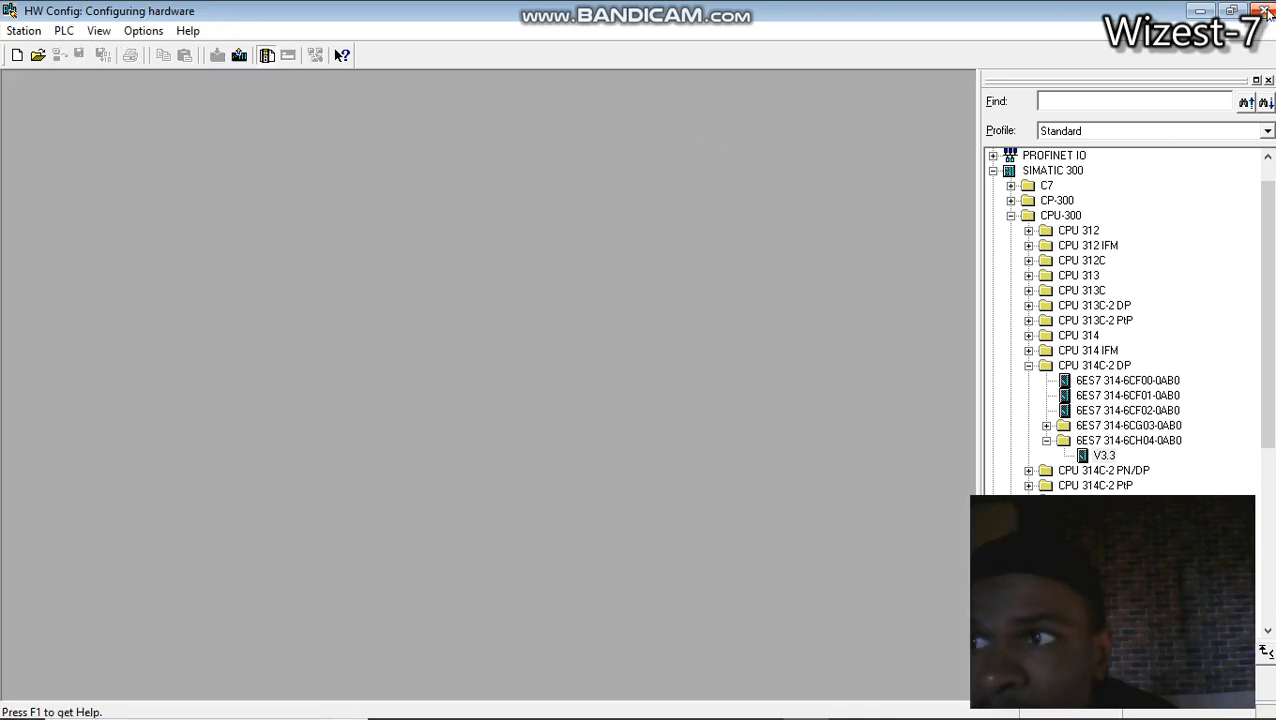
{"action": "left_click", "coordinate": [1264, 10]}
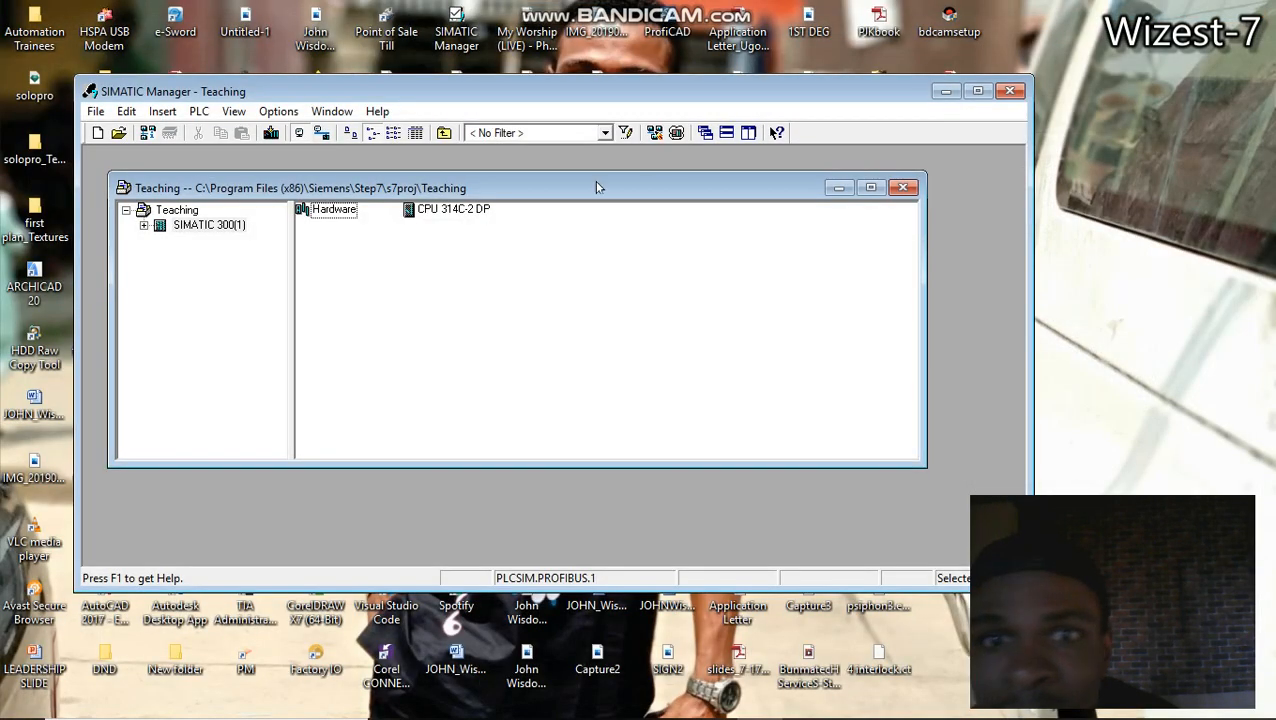
Expand SIMATIC 300(1) down to the S7 program of CPU 314C-2 DP and show the contents of its Blocks folder.
{"action": "left_click", "coordinate": [145, 226]}
{"action": "left_click", "coordinate": [198, 240]}
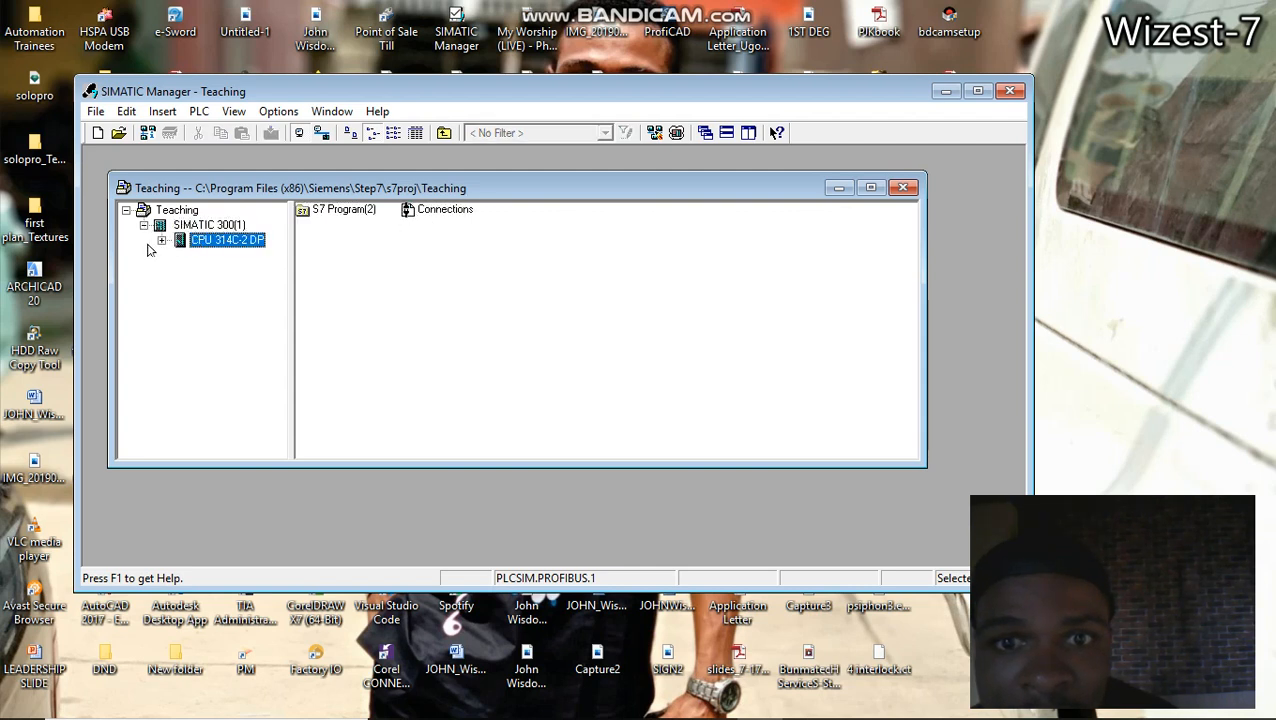
{"action": "left_click", "coordinate": [162, 241]}
{"action": "left_click", "coordinate": [192, 256]}
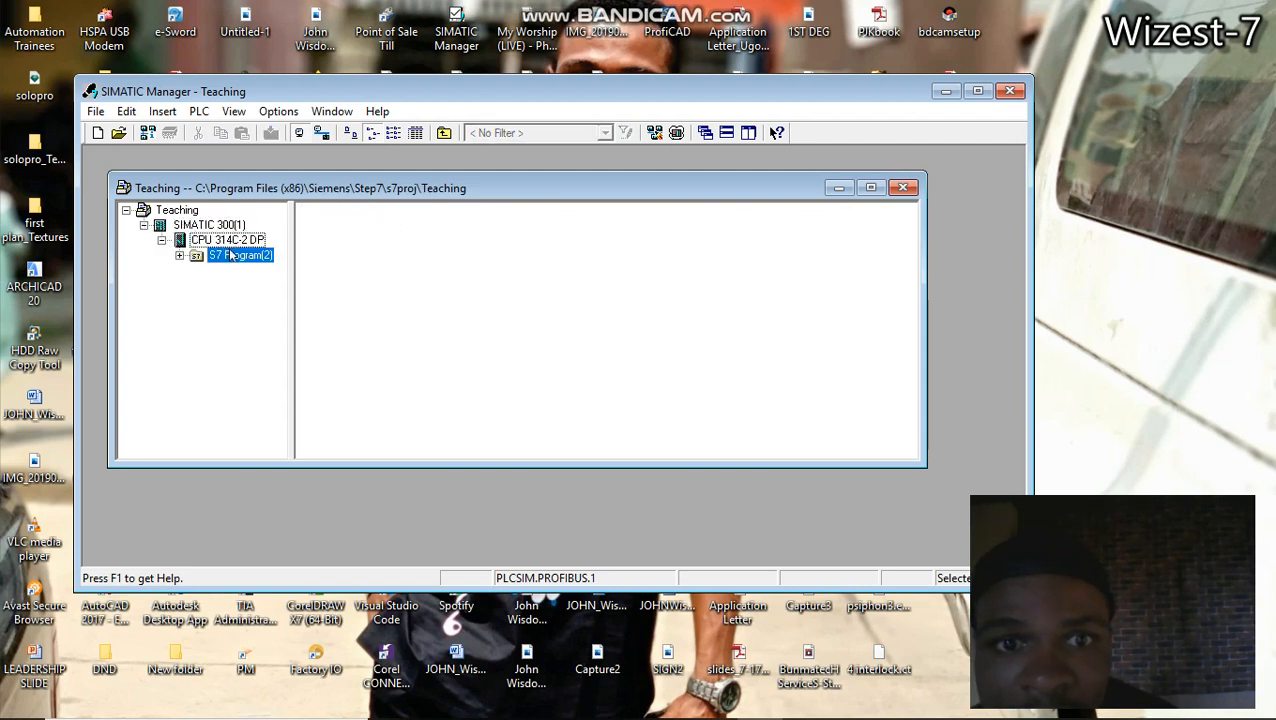
{"action": "left_click", "coordinate": [180, 257]}
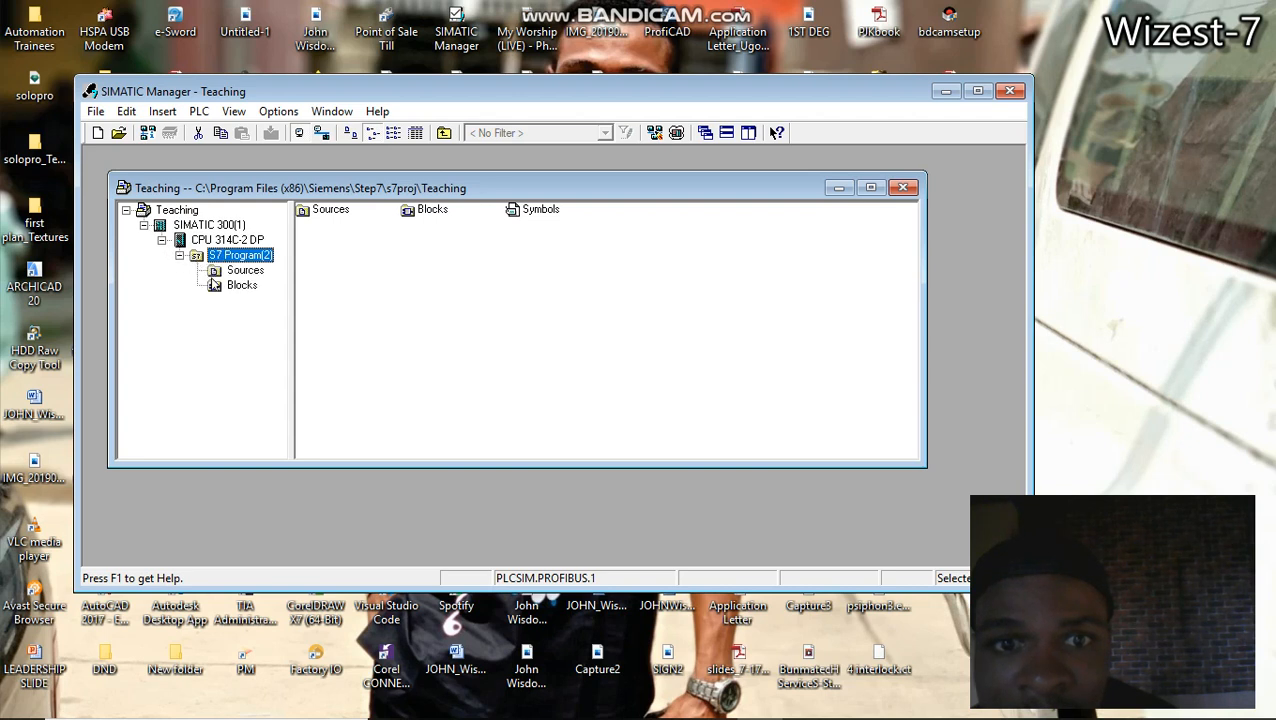
{"action": "left_click", "coordinate": [247, 288]}
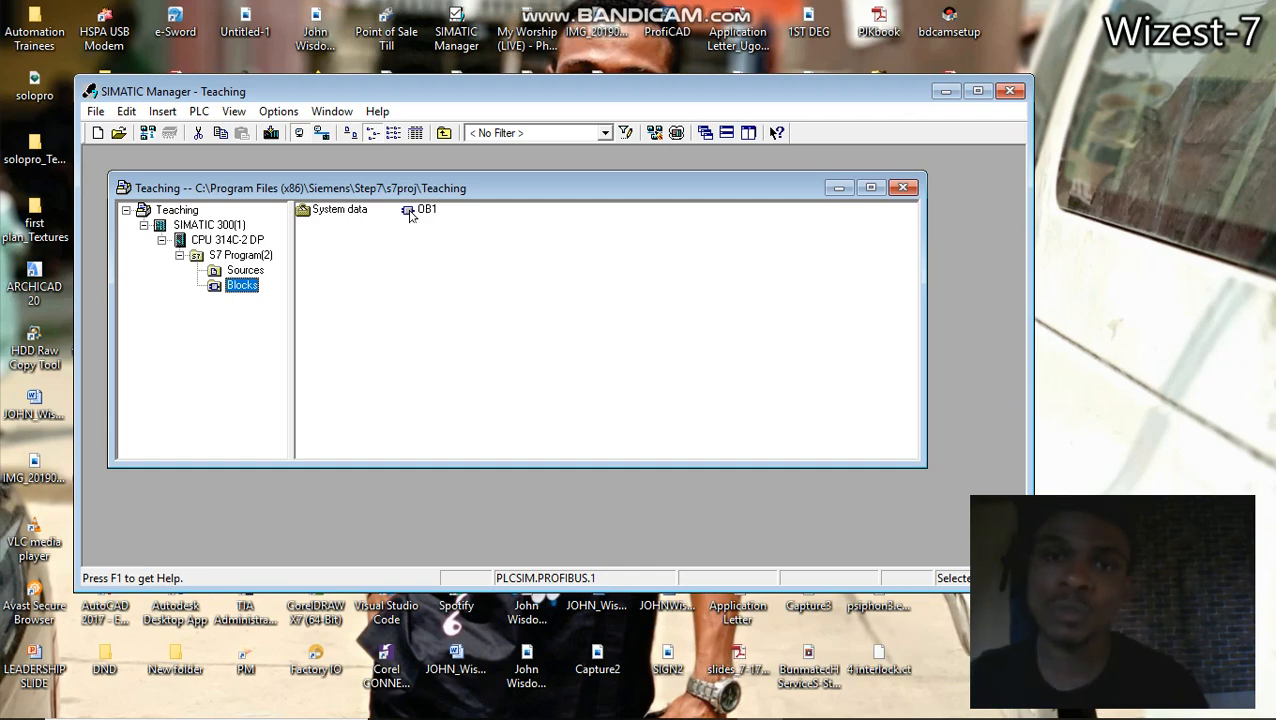
Set OB1's creation language to LAD, view the block in the editor, and close the editor.
{"action": "double_click", "coordinate": [410, 213]}
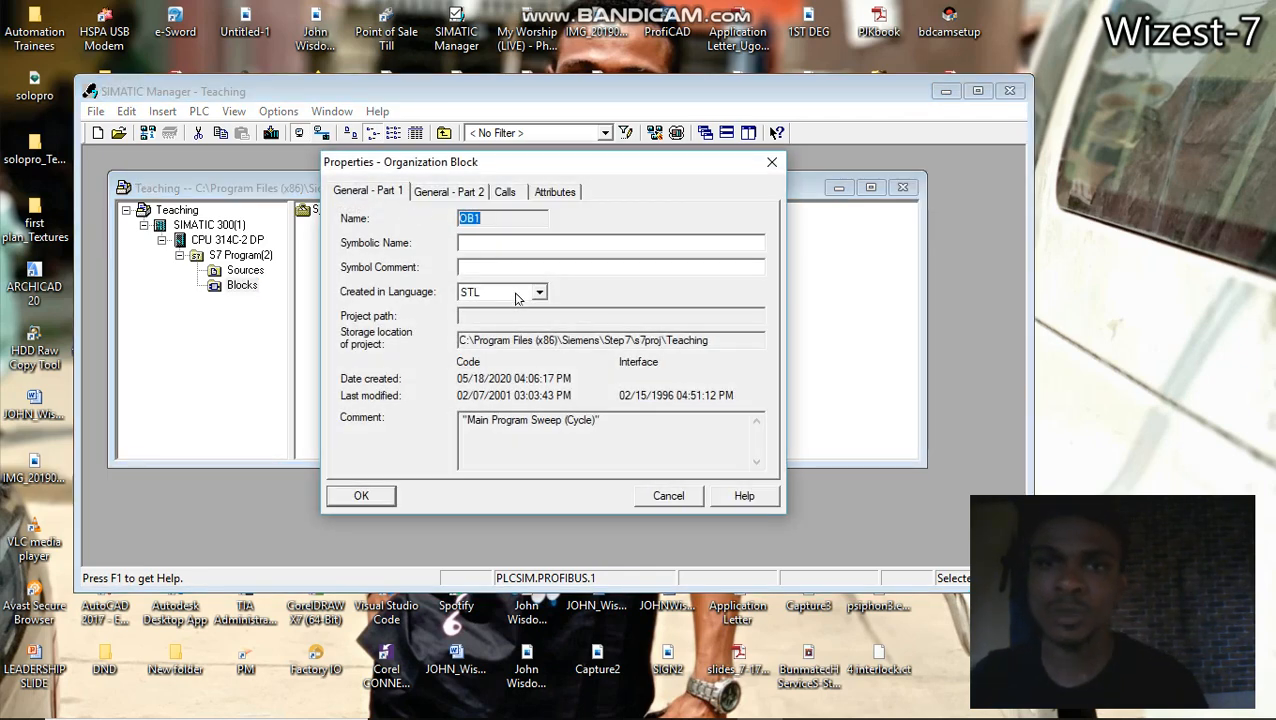
{"action": "left_click", "coordinate": [519, 295]}
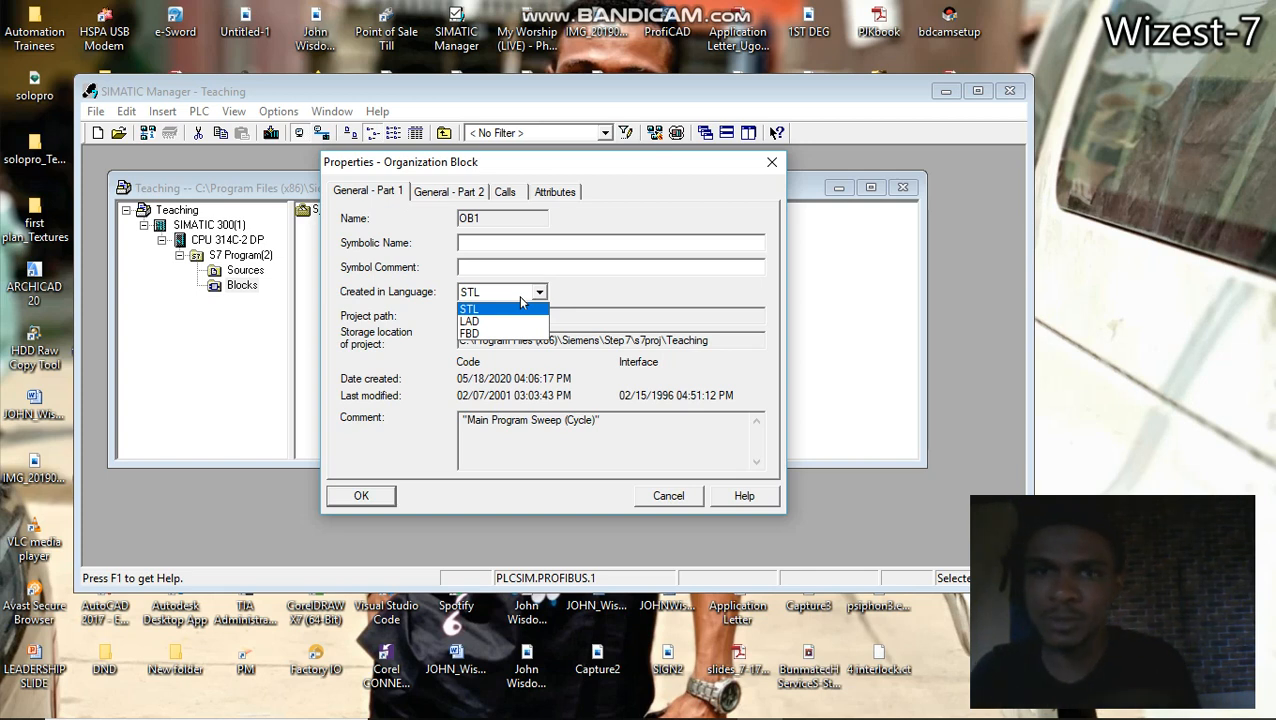
{"action": "left_click", "coordinate": [512, 322]}
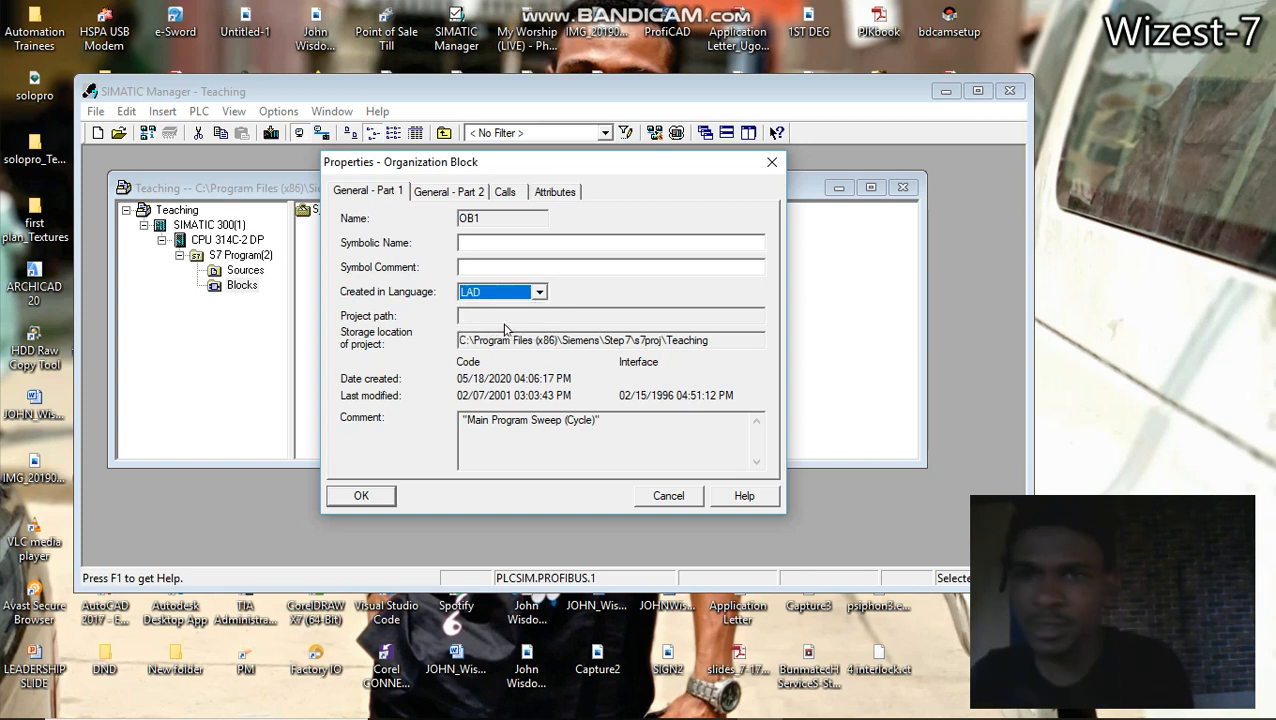
{"action": "left_click", "coordinate": [381, 496]}
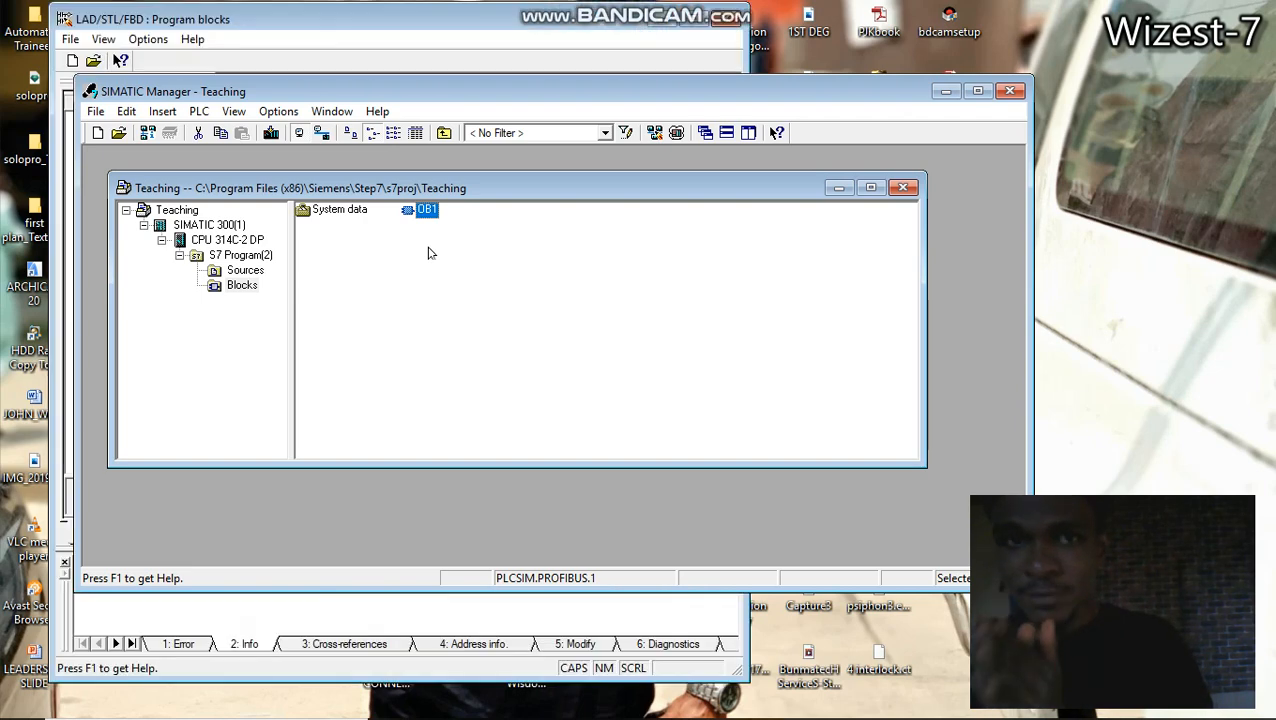
{"action": "left_click", "coordinate": [499, 28]}
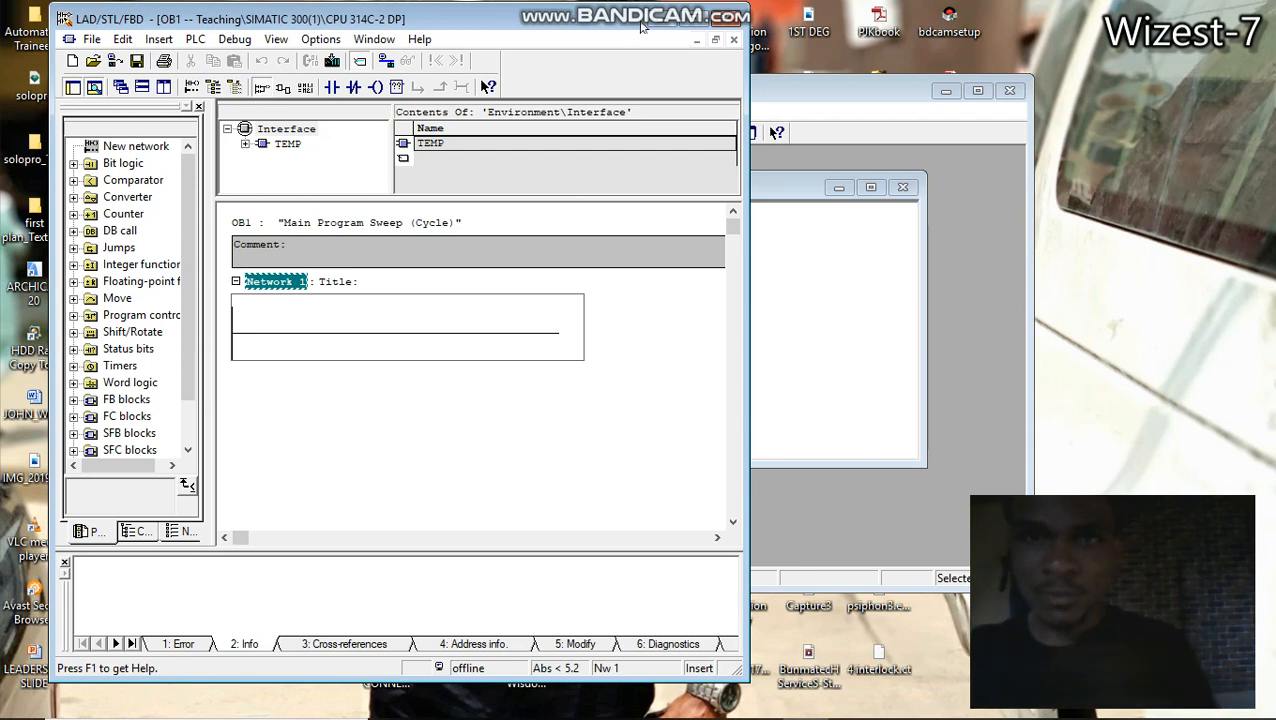
{"action": "left_click", "coordinate": [731, 38]}
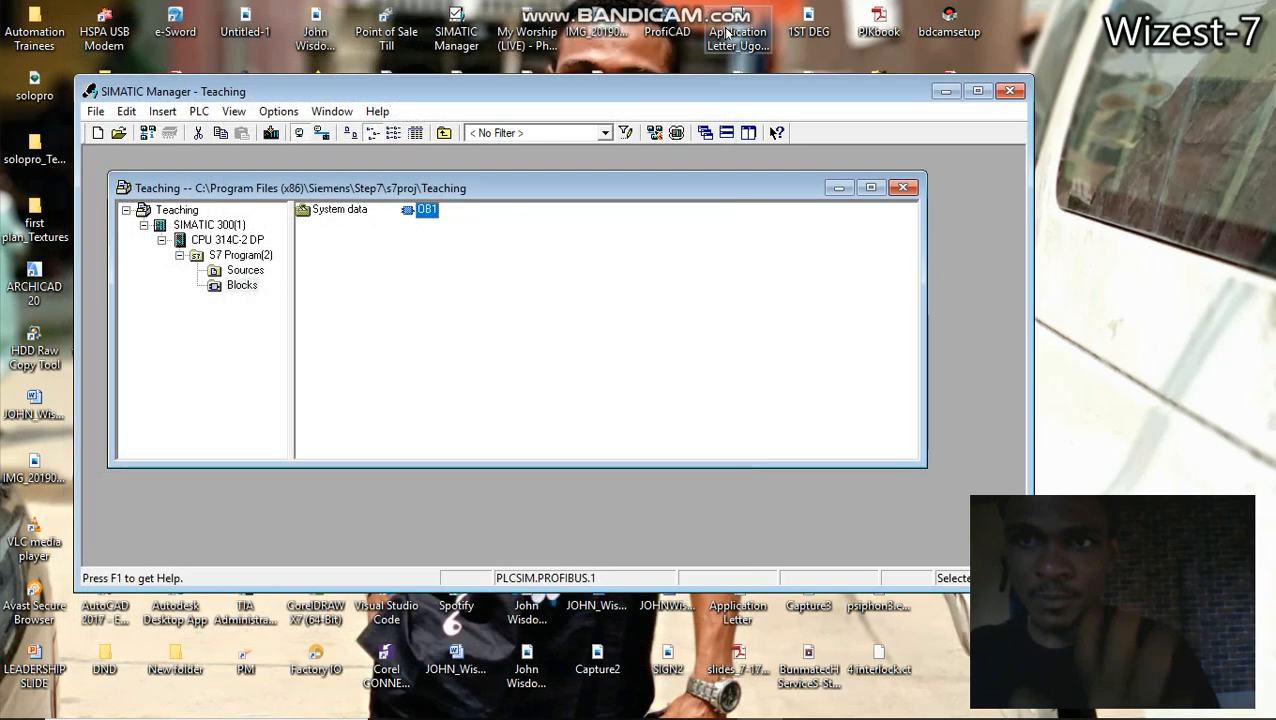
Insert a new function FC1, created in LAD, into the Blocks folder.
{"action": "left_click", "coordinate": [416, 310]}
{"action": "right_click", "coordinate": [415, 305]}
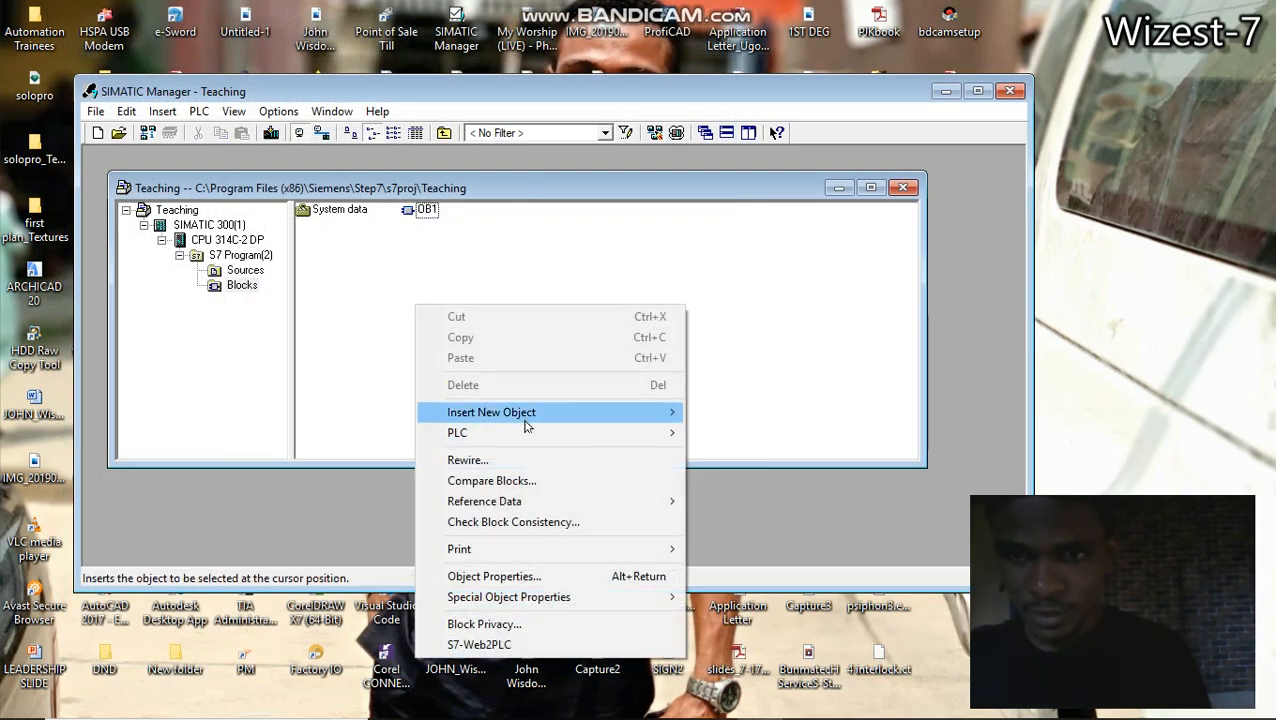
{"action": "mouse_move", "coordinate": [522, 418]}
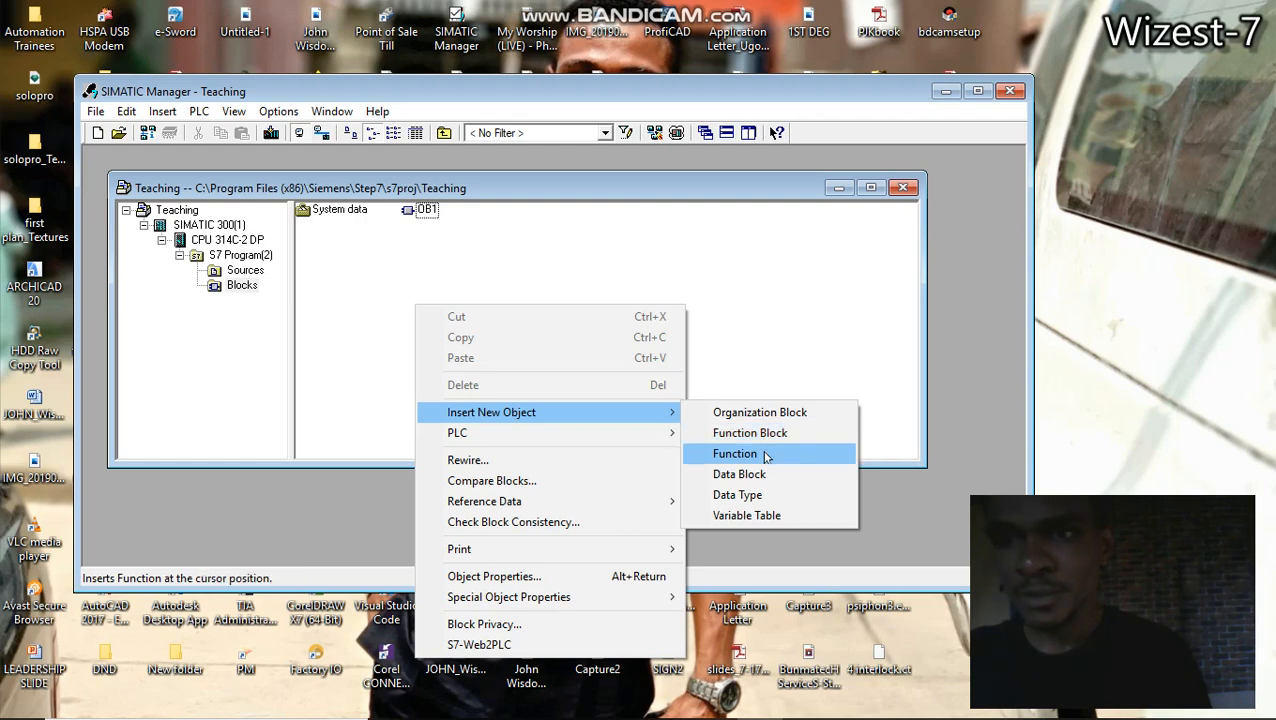
{"action": "left_click", "coordinate": [760, 453]}
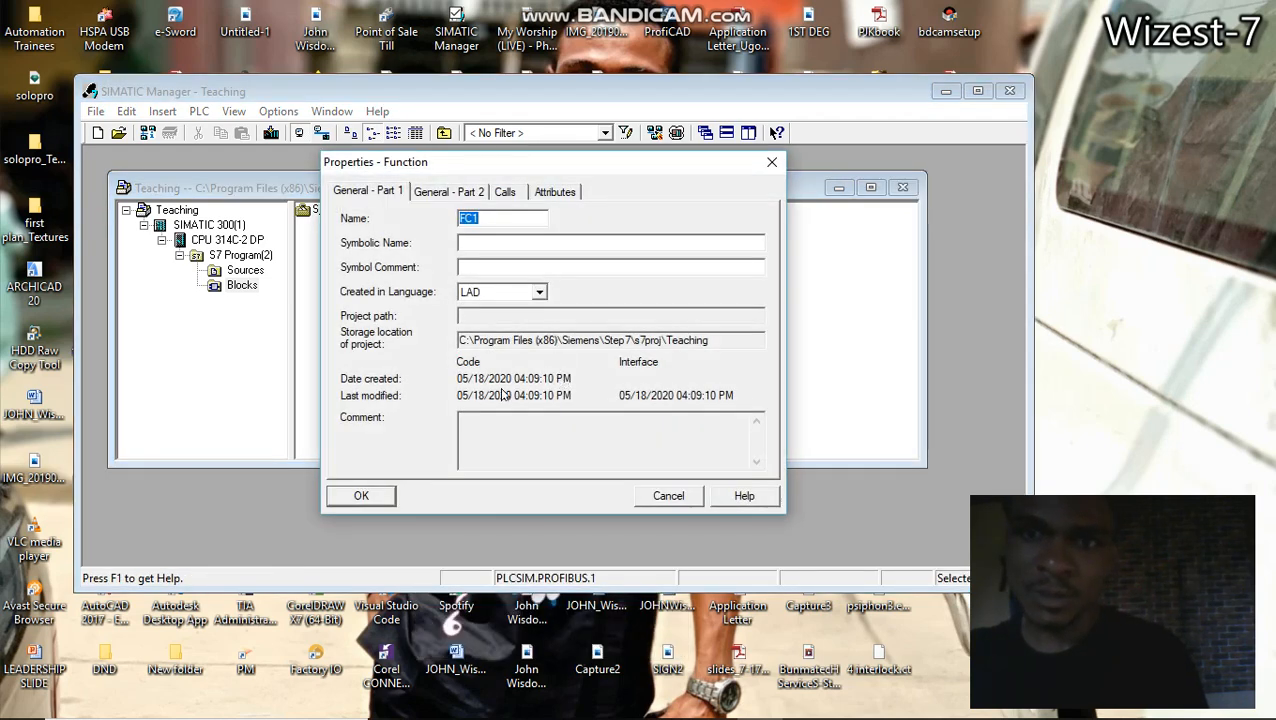
{"action": "left_click", "coordinate": [373, 492]}
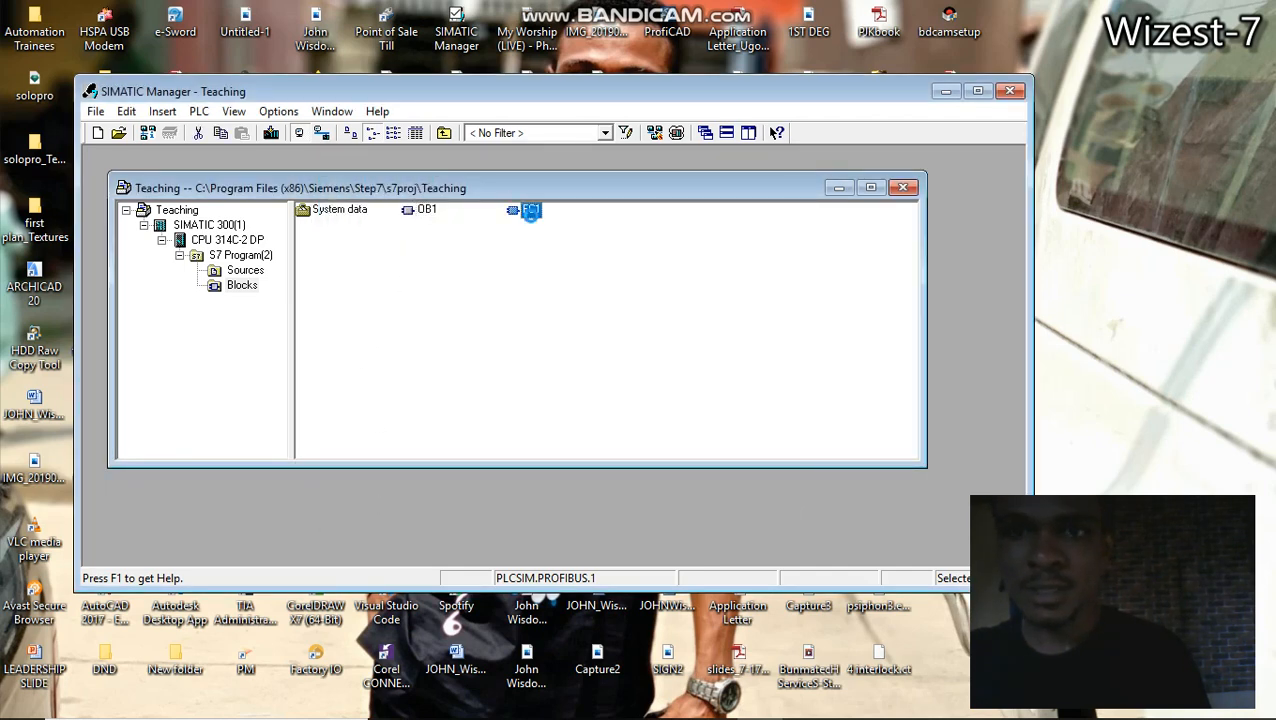
Open FC1 and add a normally open contact and an output coil to the rung of Network 1.
{"action": "double_click", "coordinate": [530, 210]}
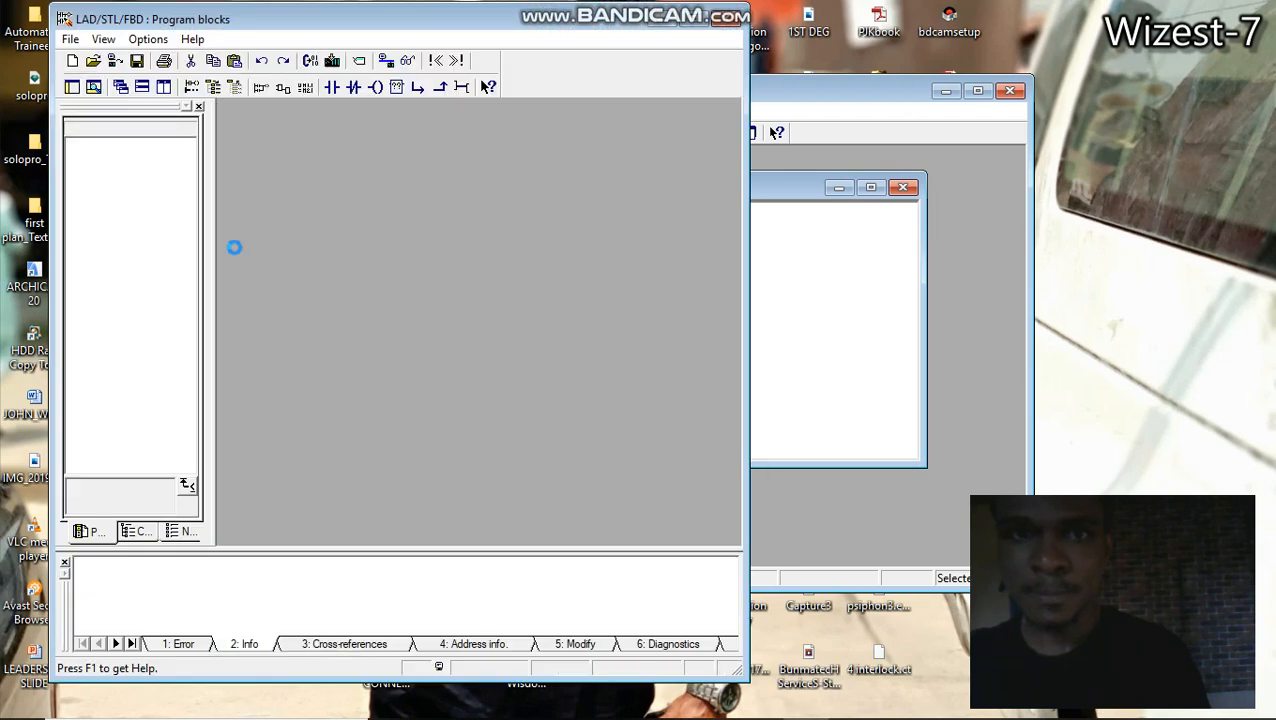
{"action": "left_click", "coordinate": [292, 343]}
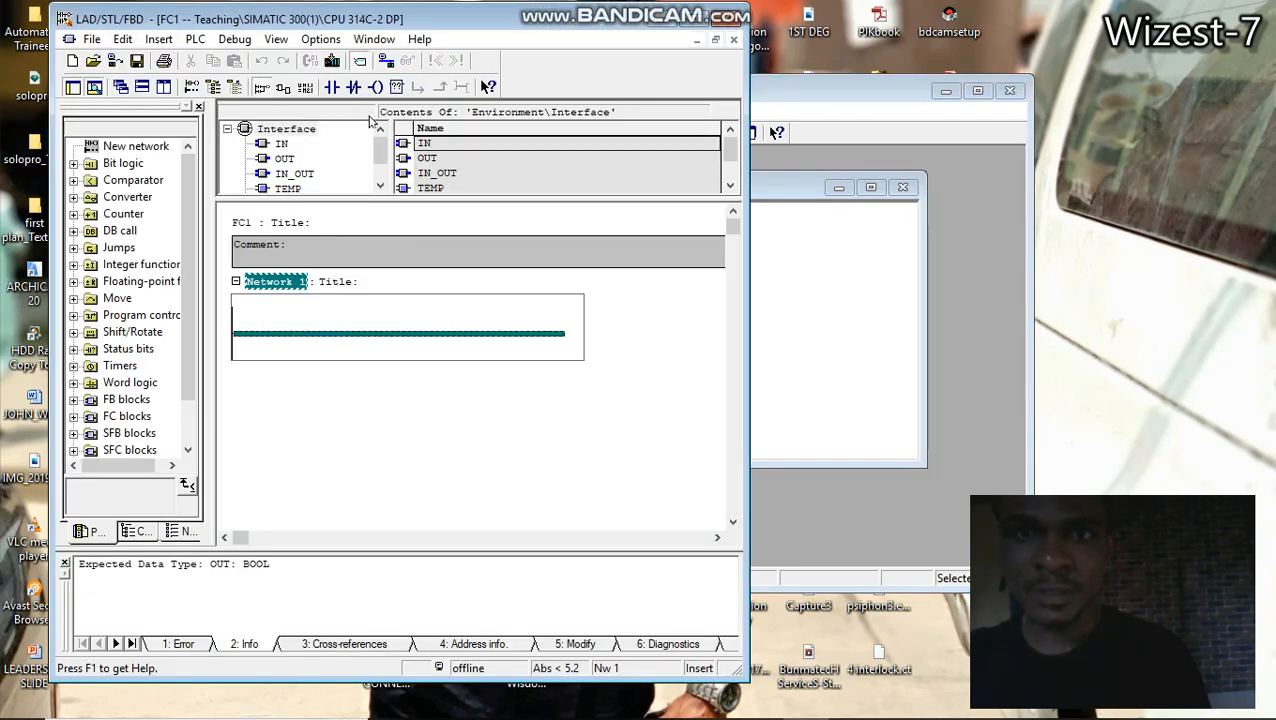
{"action": "left_click", "coordinate": [332, 88]}
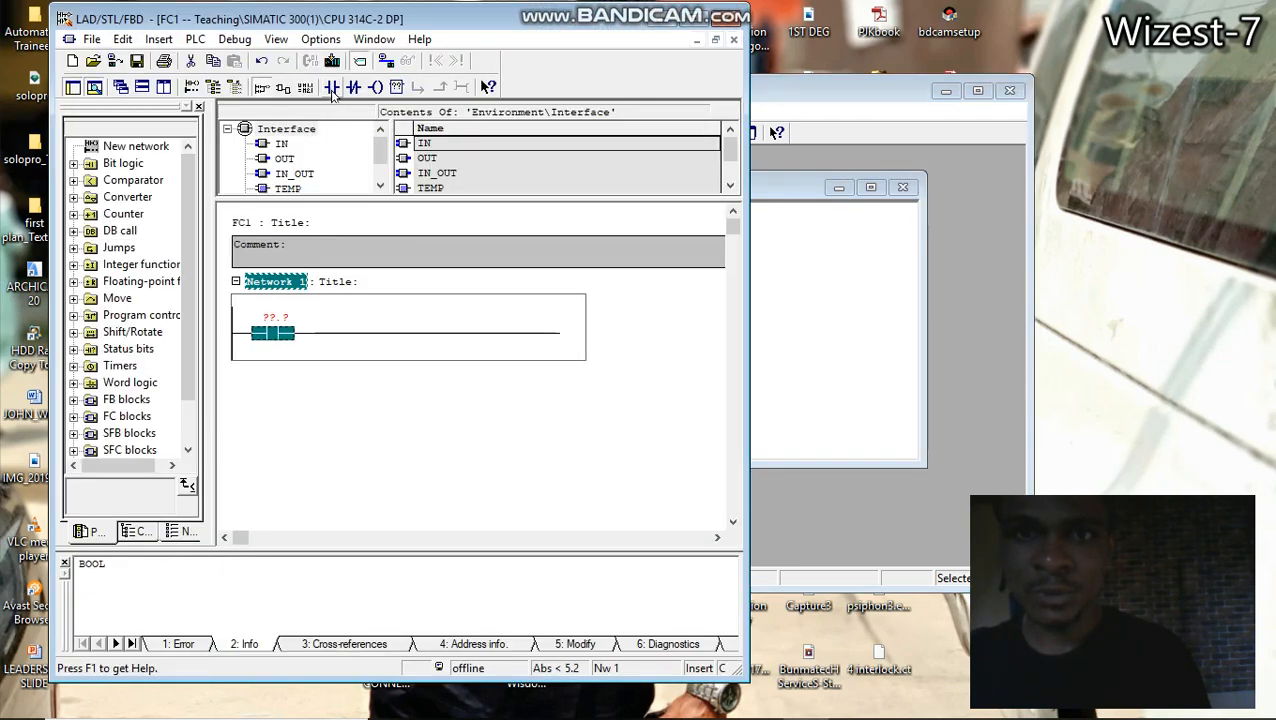
{"action": "left_click", "coordinate": [375, 87]}
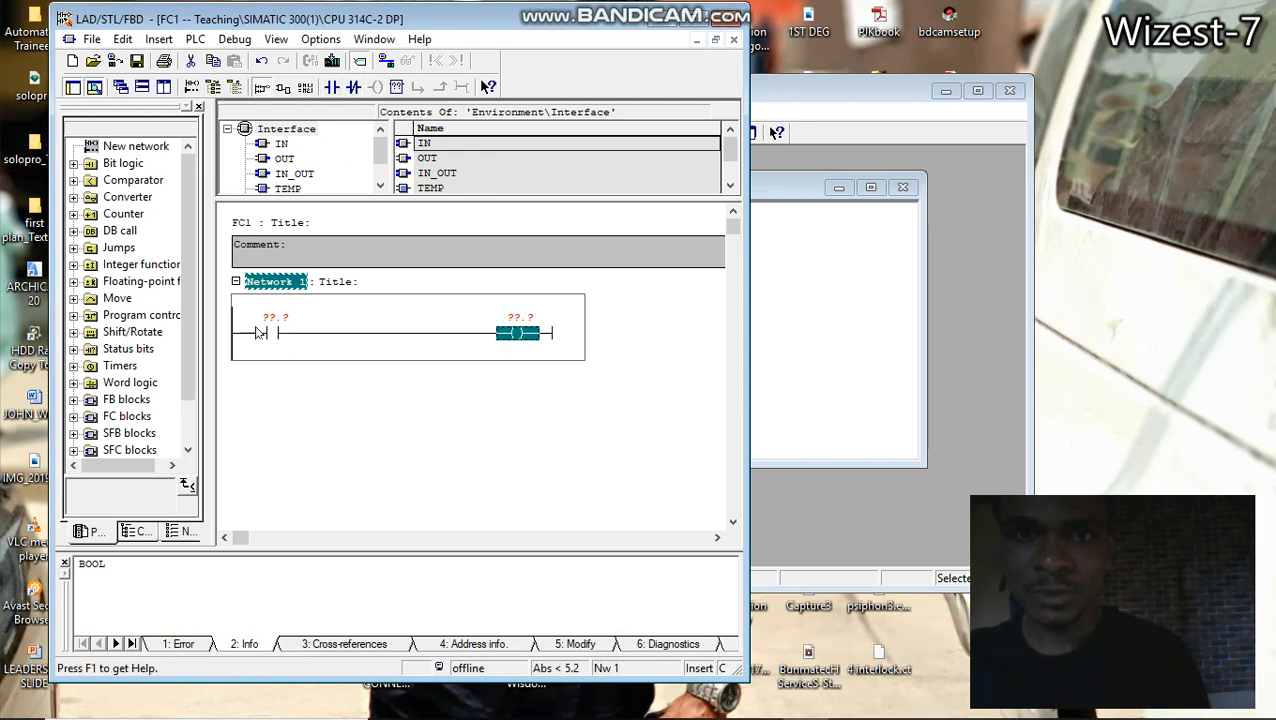
Assign the address I0.0 to the normally open contact in Network 1.
{"action": "left_click", "coordinate": [271, 320]}
{"action": "left_click", "coordinate": [272, 318]}
{"action": "type", "text": "i"}
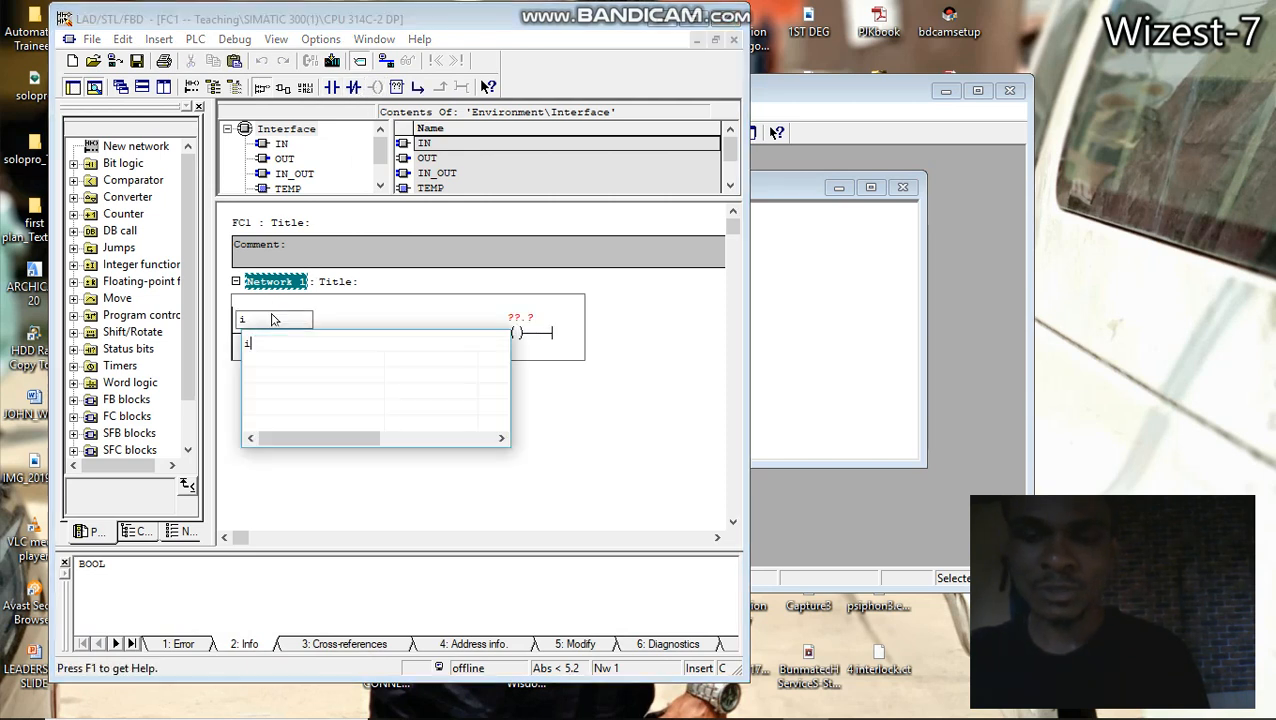
{"action": "type", "text": "0.0"}
{"action": "key", "text": "Return"}
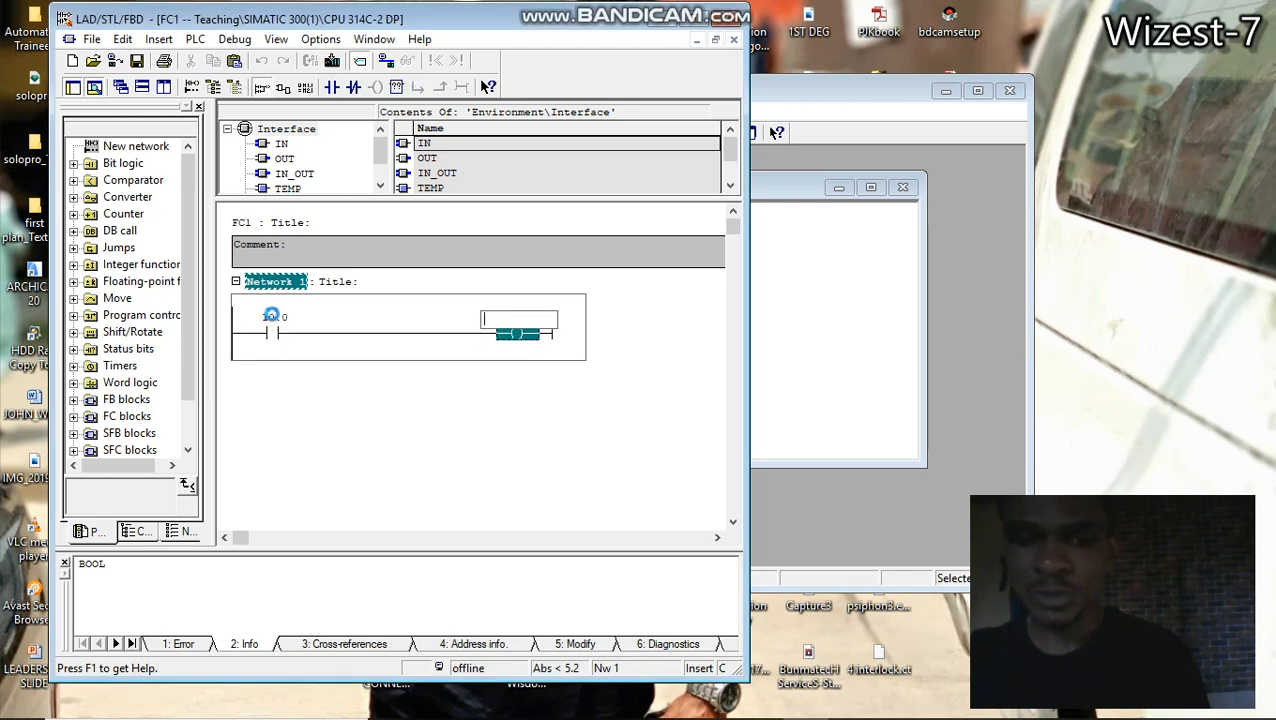
Try to assign the address o0.0 to the output coil in Network 1 and save FC1.
{"action": "type", "text": "i"}
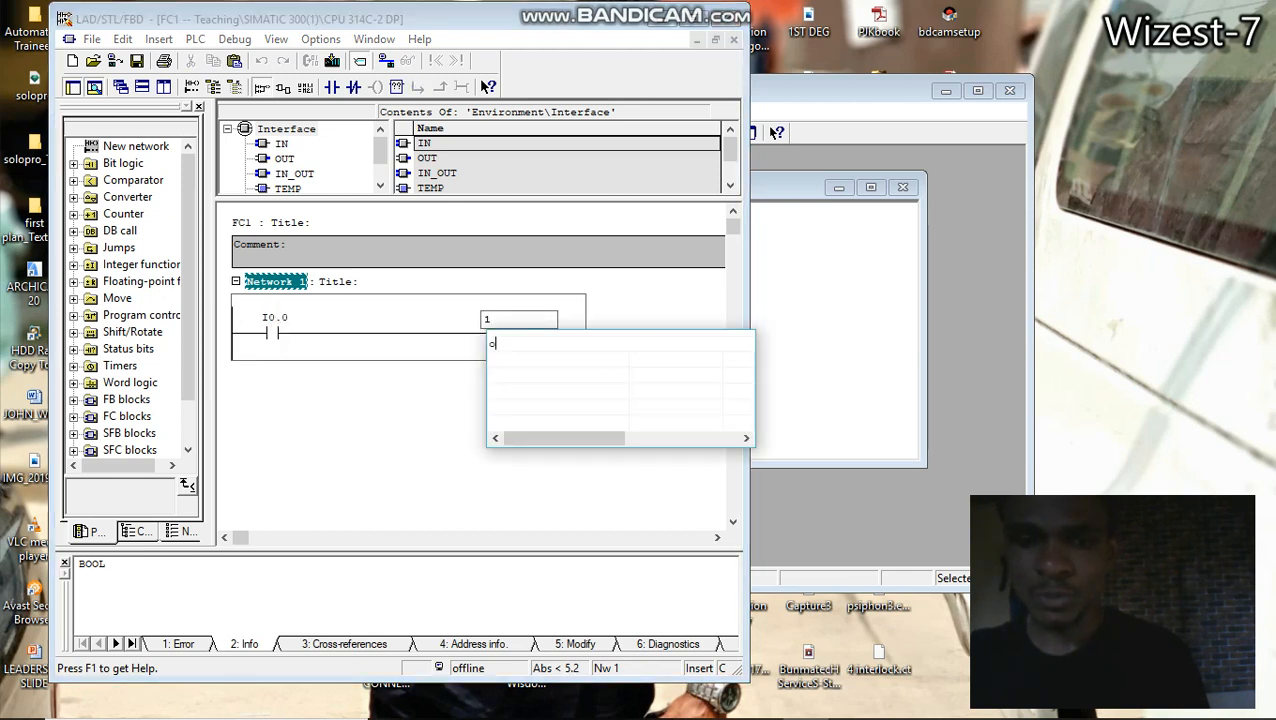
{"action": "type", "text": "0.0"}
{"action": "key", "text": "Return"}
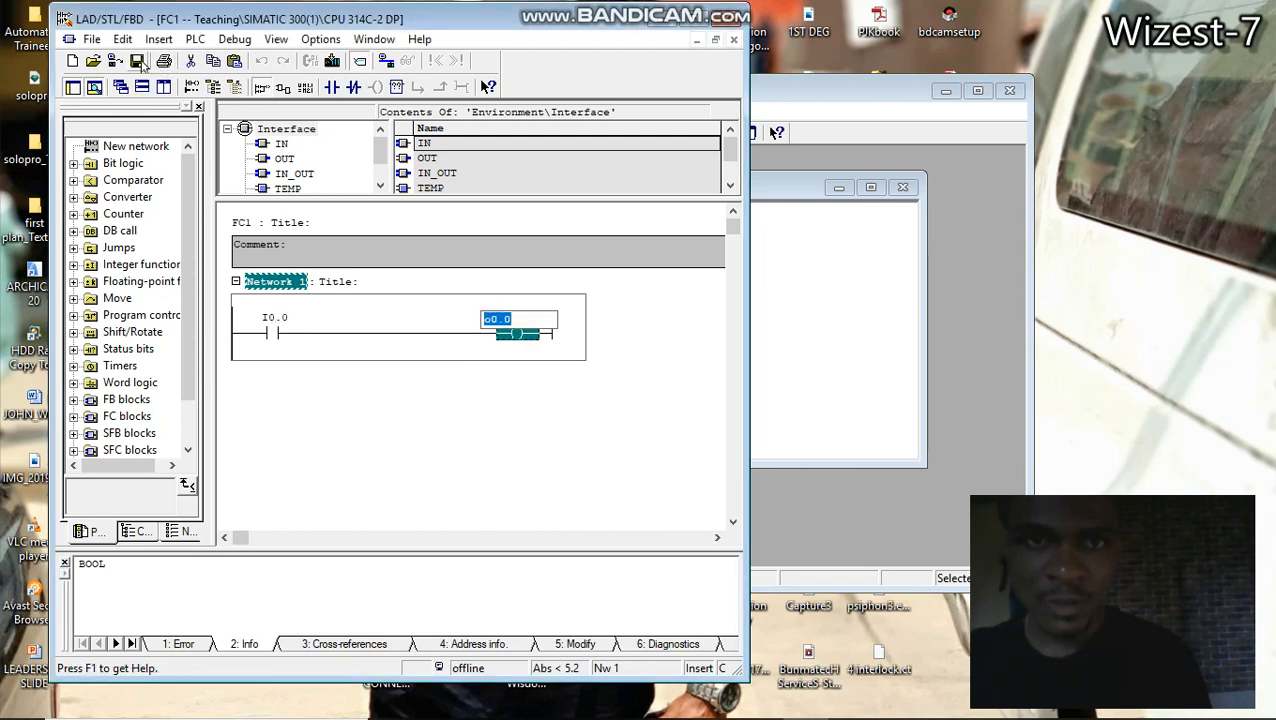
{"action": "left_click", "coordinate": [140, 62]}
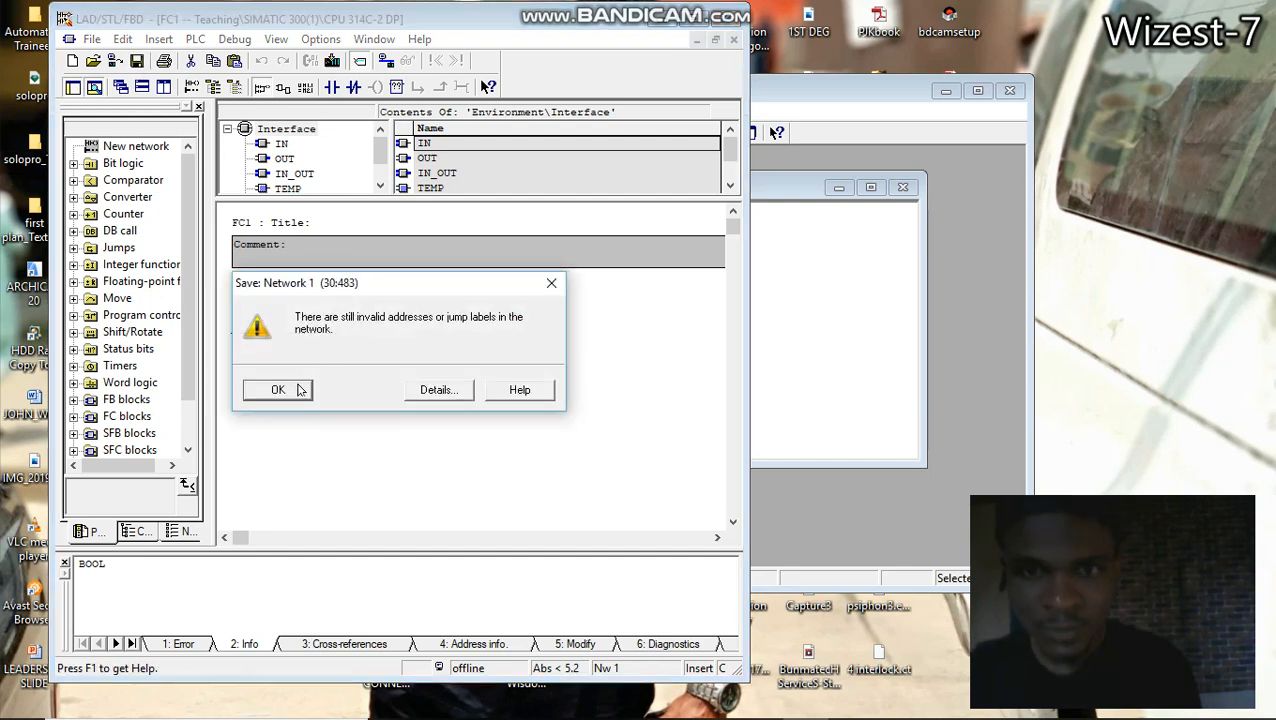
{"action": "left_click", "coordinate": [278, 389]}
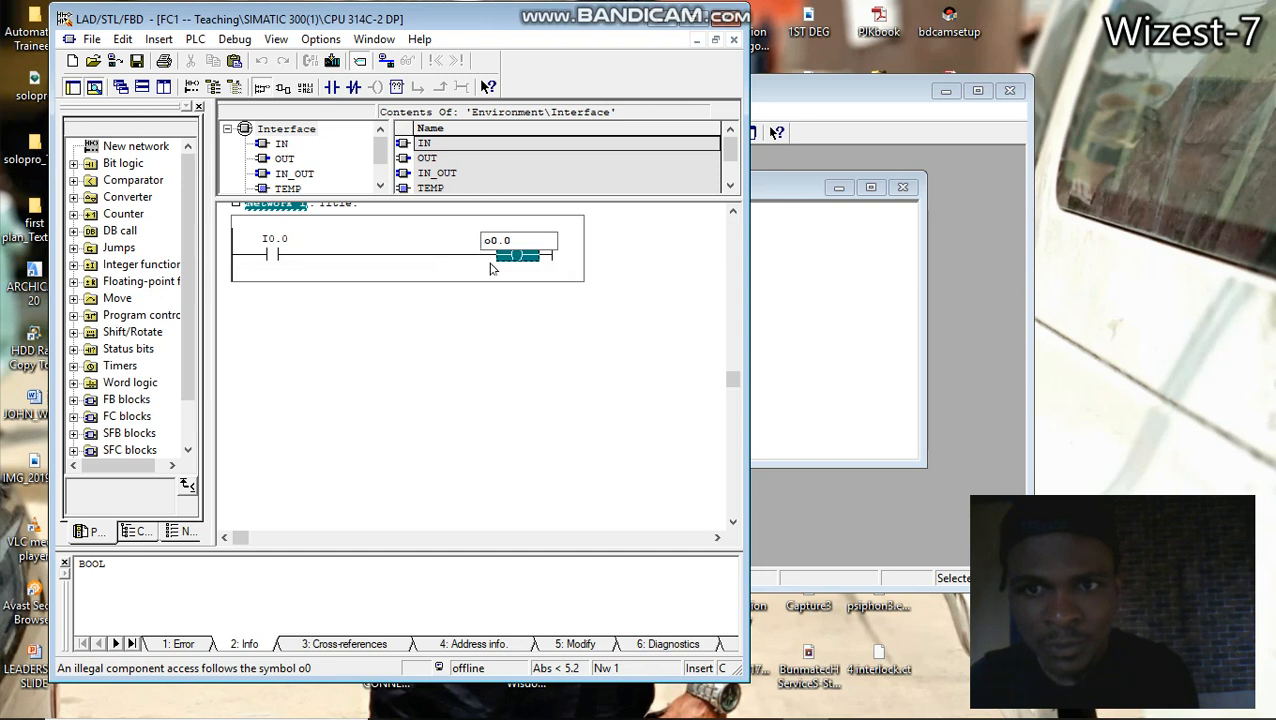
Correct the output coil's address to Q0.0, and save FC1 and close the block editor.
{"action": "left_click", "coordinate": [490, 268]}
{"action": "left_click", "coordinate": [520, 240]}
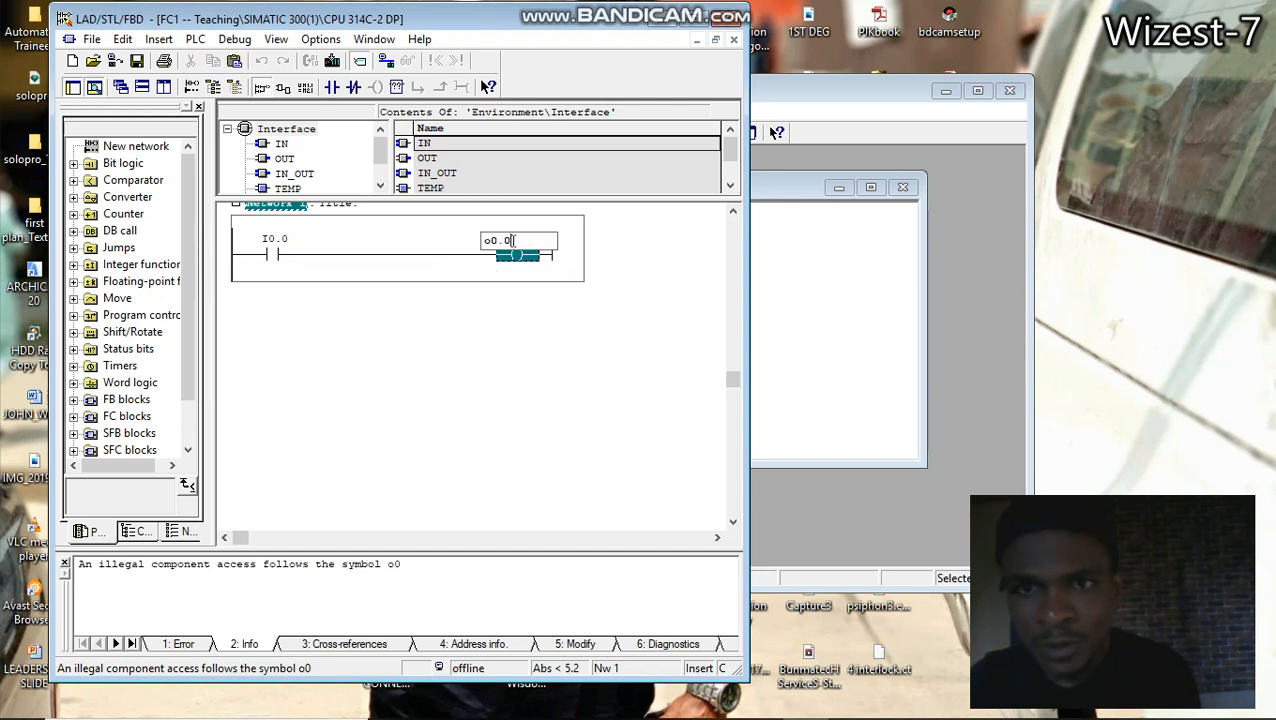
{"action": "key", "text": "BackSpace"}
{"action": "type", "text": "q"}
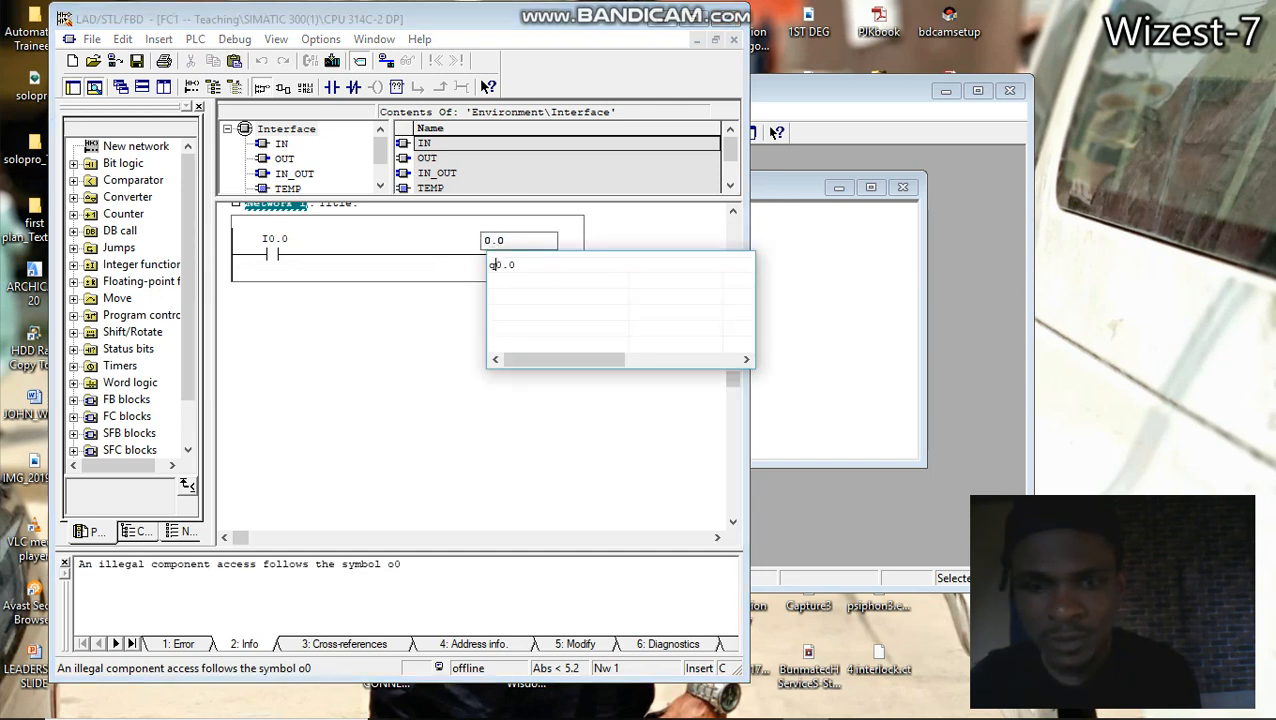
{"action": "key", "text": "Return"}
{"action": "key", "text": "Return"}
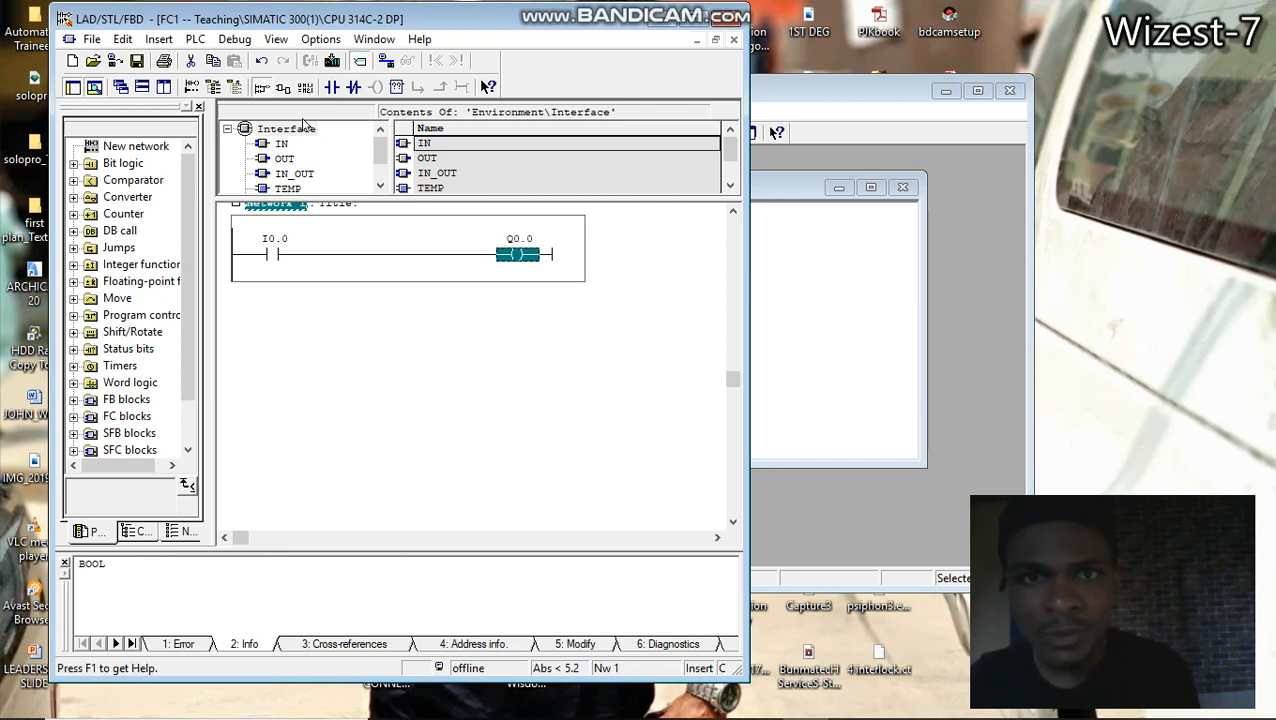
{"action": "left_click", "coordinate": [139, 62]}
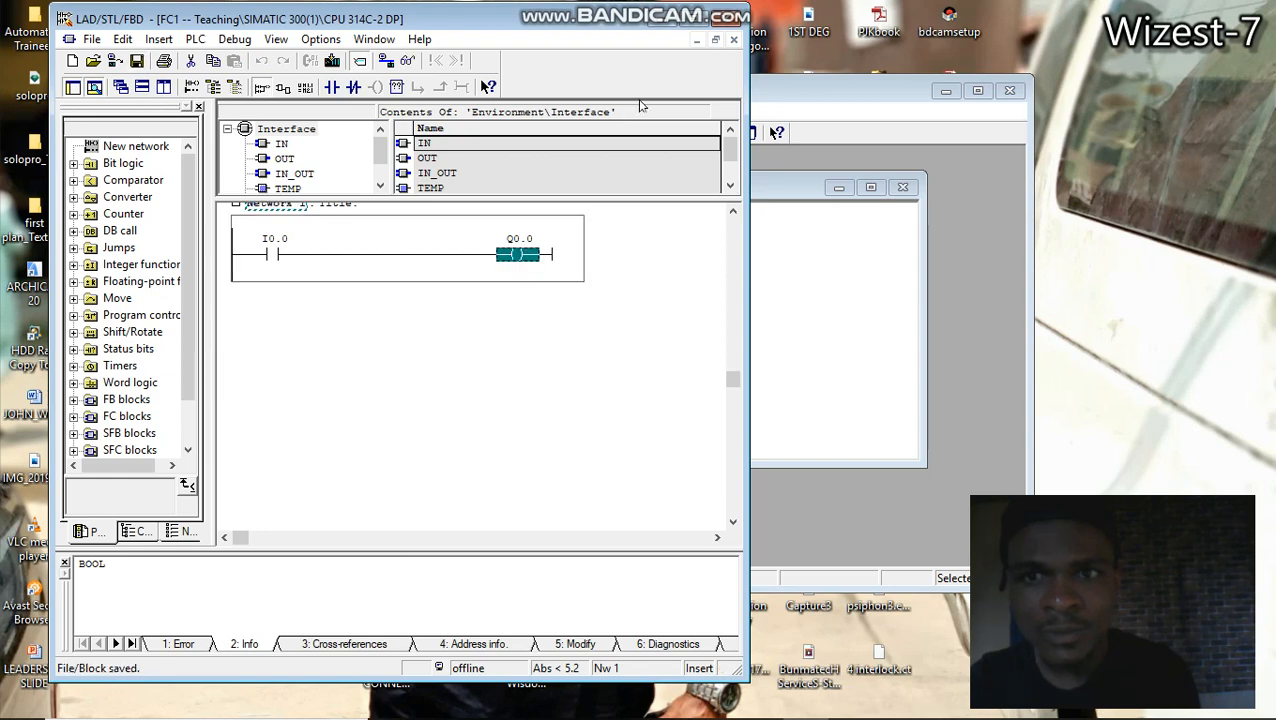
{"action": "key", "text": "alt+F4"}
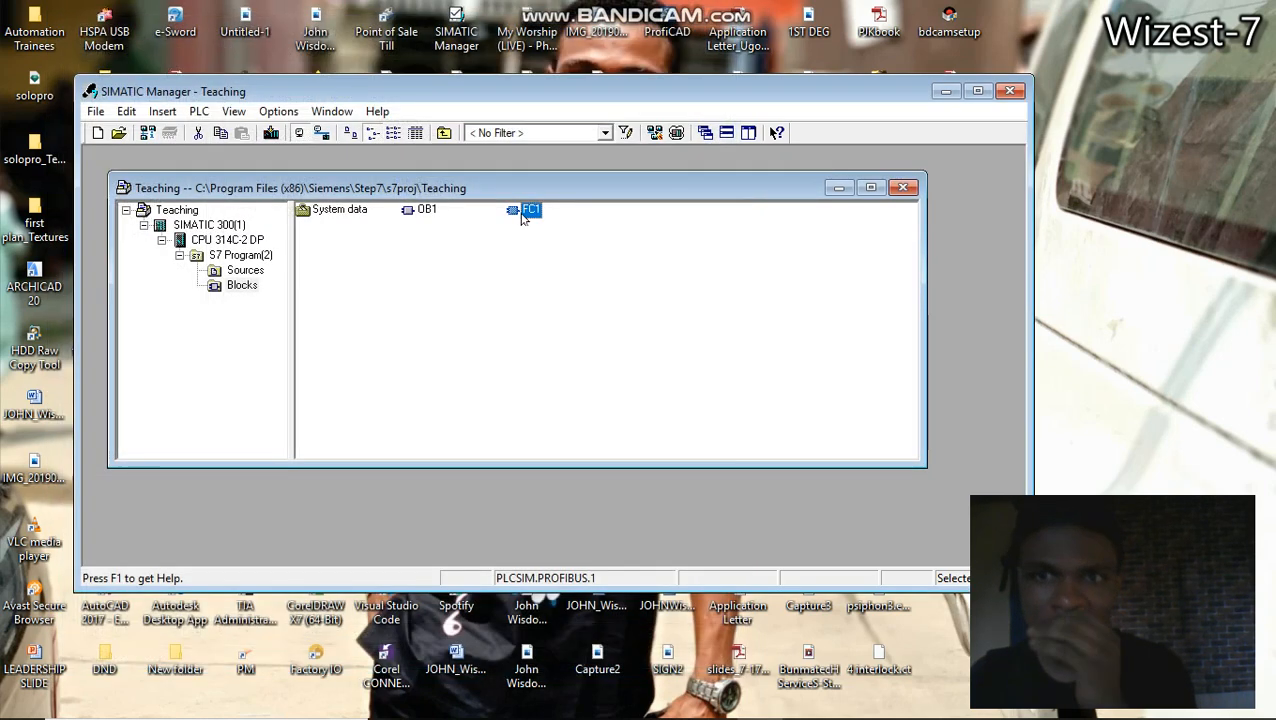
View OB1 in the block editor, and try to download the block to the PLC.
{"action": "left_click", "coordinate": [418, 220]}
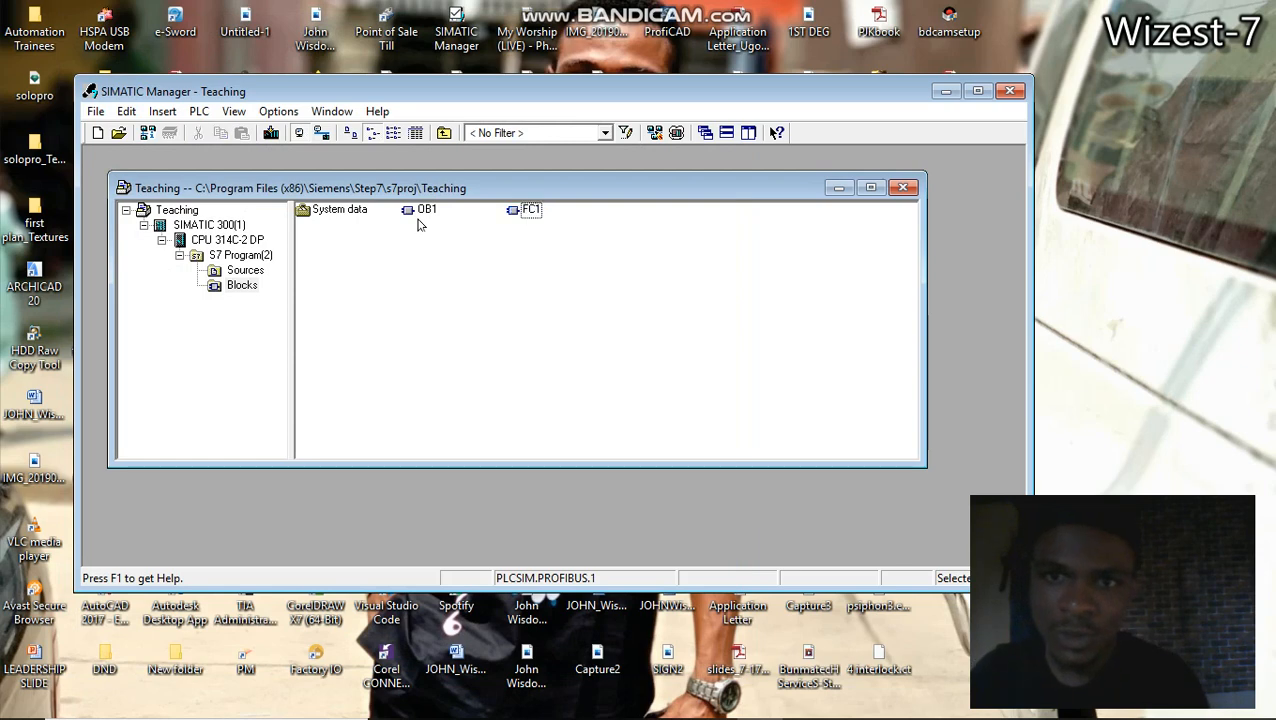
{"action": "double_click", "coordinate": [426, 211]}
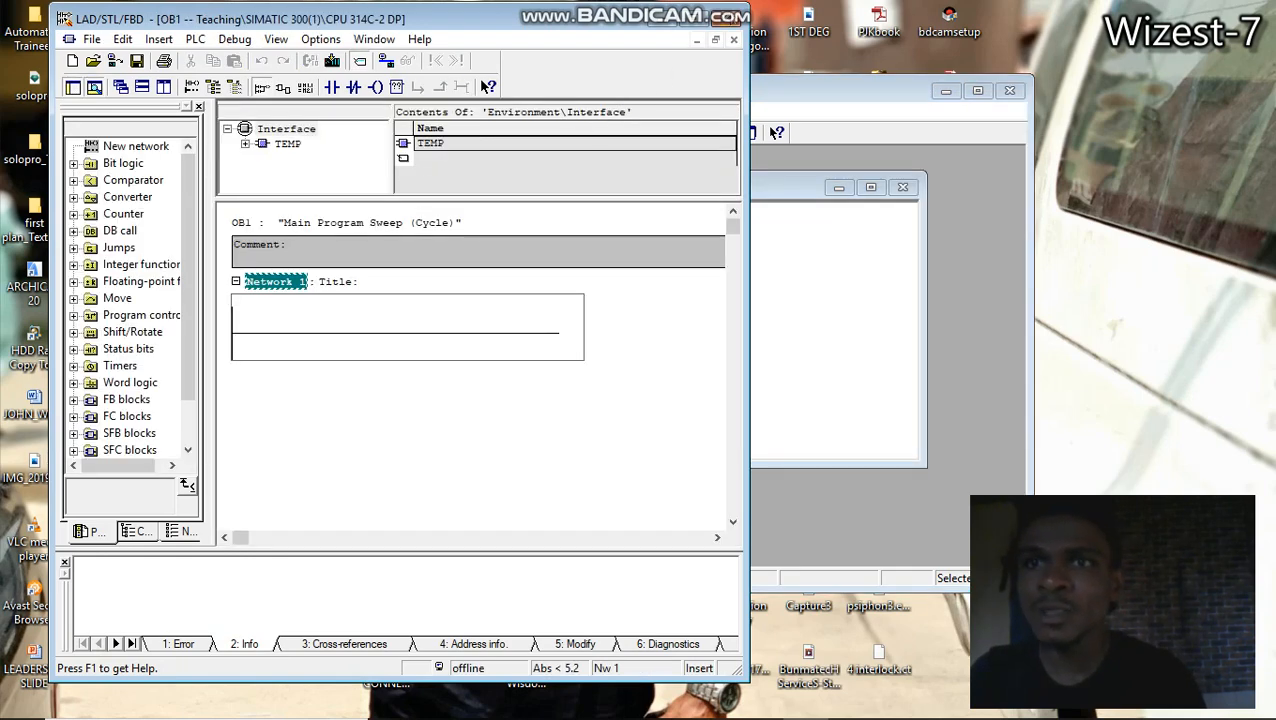
{"action": "left_click", "coordinate": [734, 18]}
{"action": "left_click", "coordinate": [271, 135]}
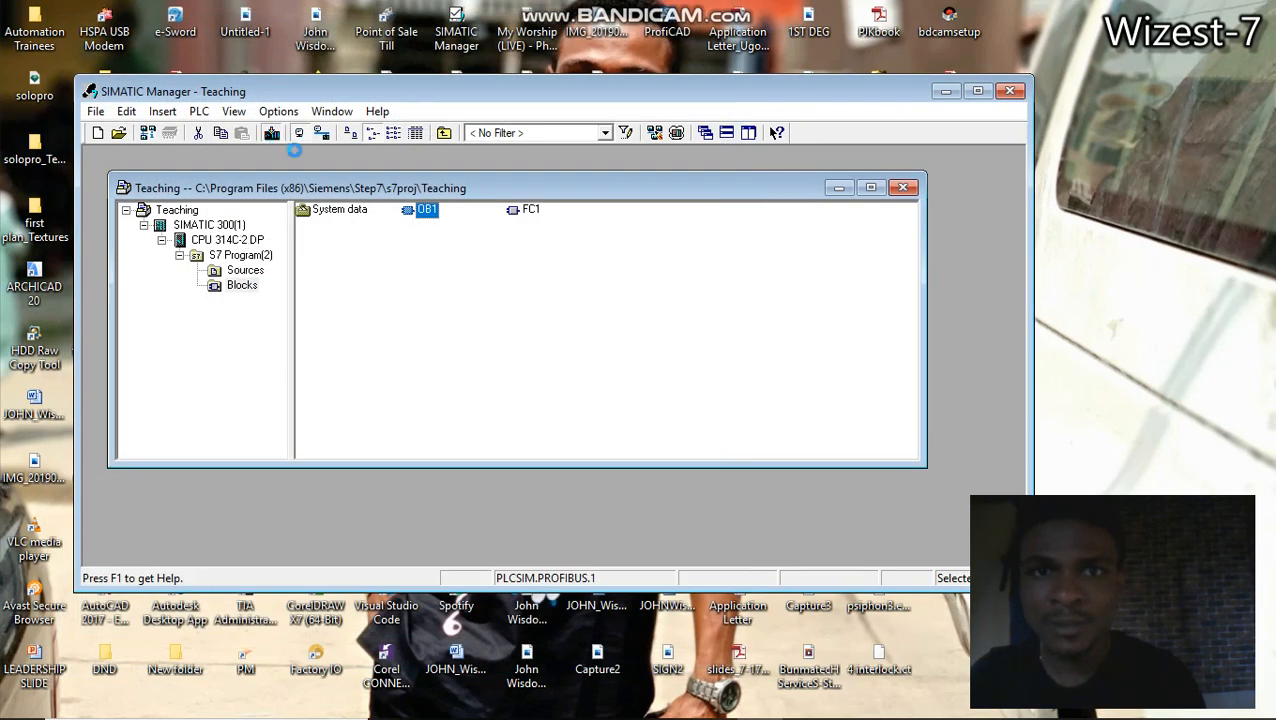
{"action": "left_click", "coordinate": [430, 383]}
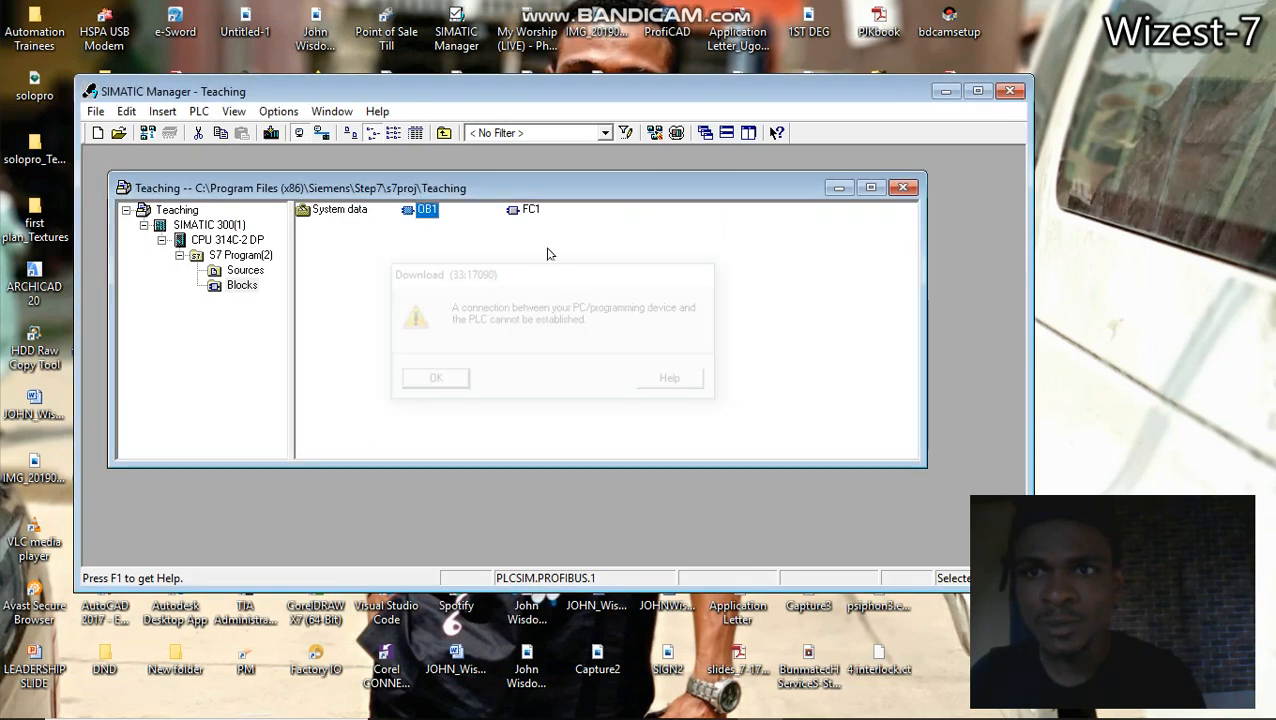
Start the S7-PLCSIM simulator and set its interface to PLCSIM(PROFIBUS).
{"action": "left_click", "coordinate": [678, 133]}
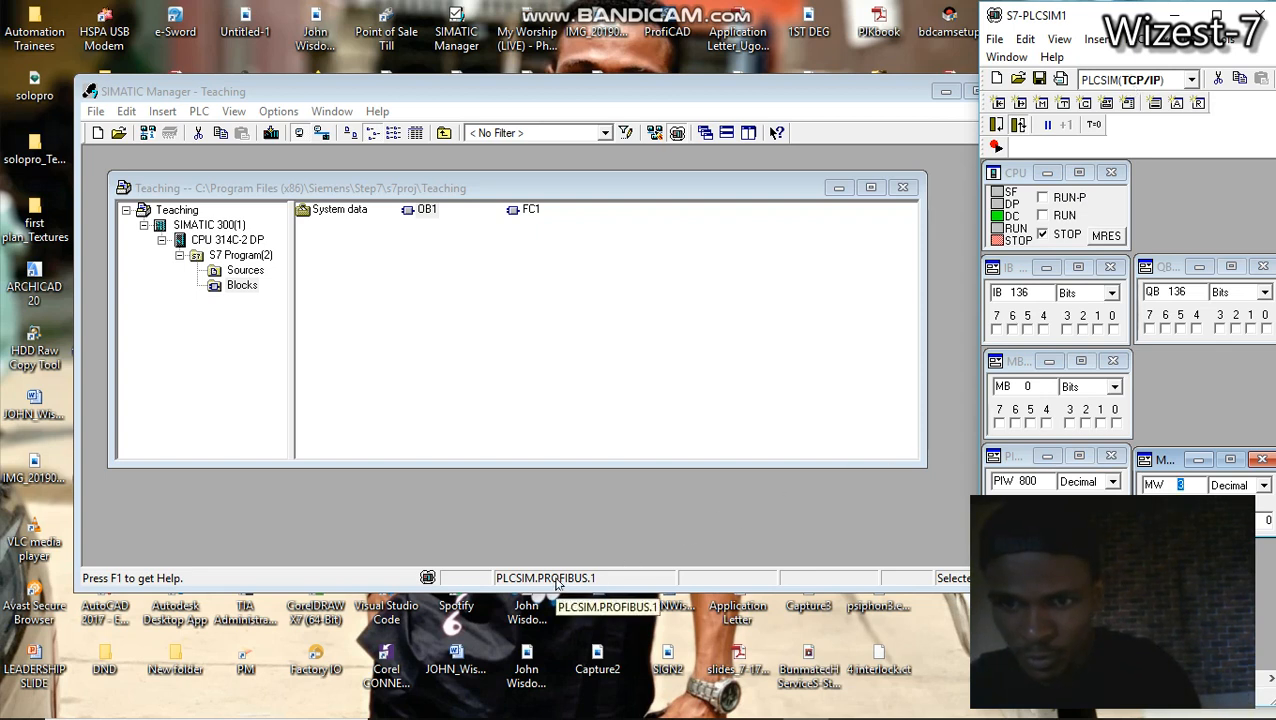
{"action": "left_click", "coordinate": [1164, 81]}
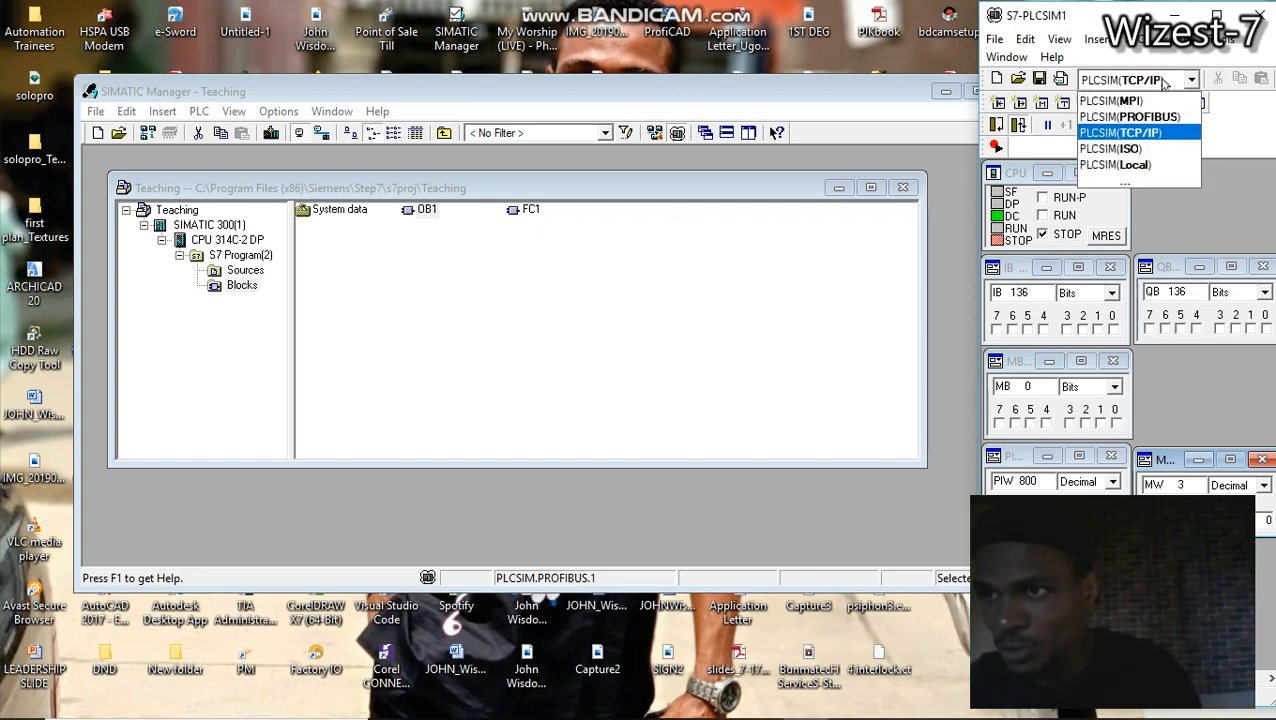
{"action": "left_click", "coordinate": [1150, 117]}
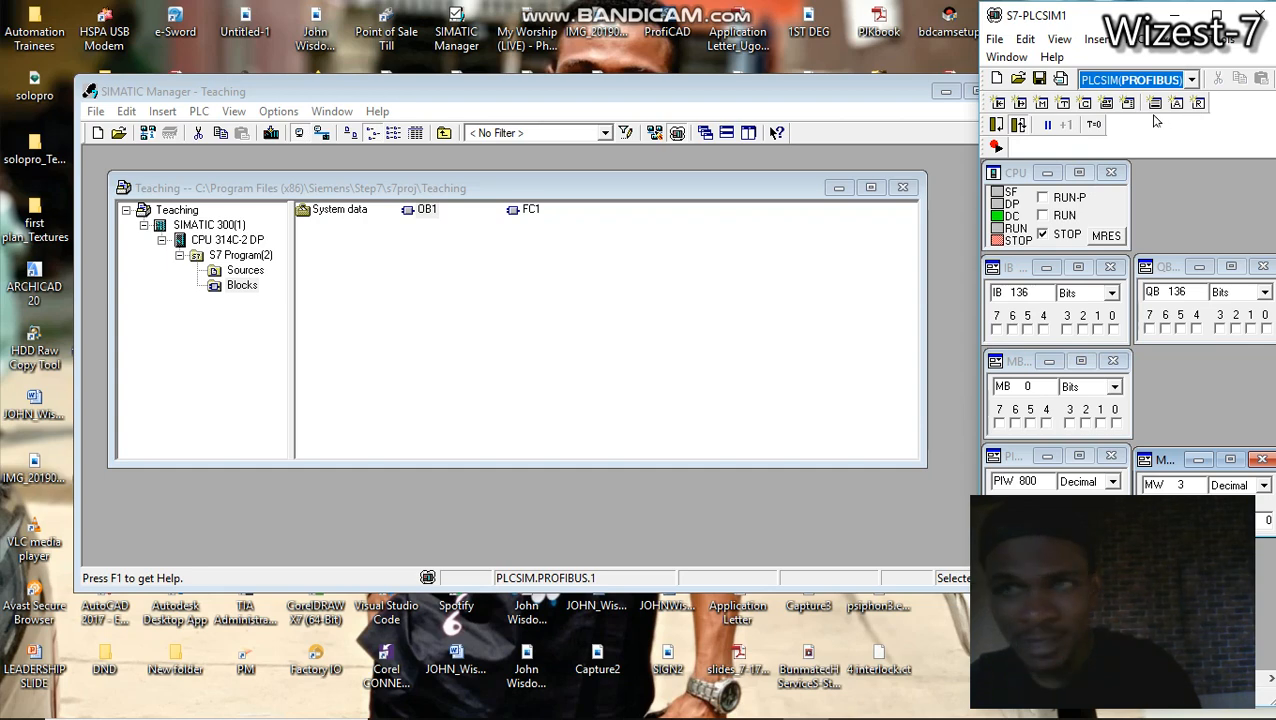
Download the SIMATIC 300(1) station from SIMATIC Manager to the simulated PLC.
{"action": "left_click", "coordinate": [205, 225]}
{"action": "right_click", "coordinate": [205, 225]}
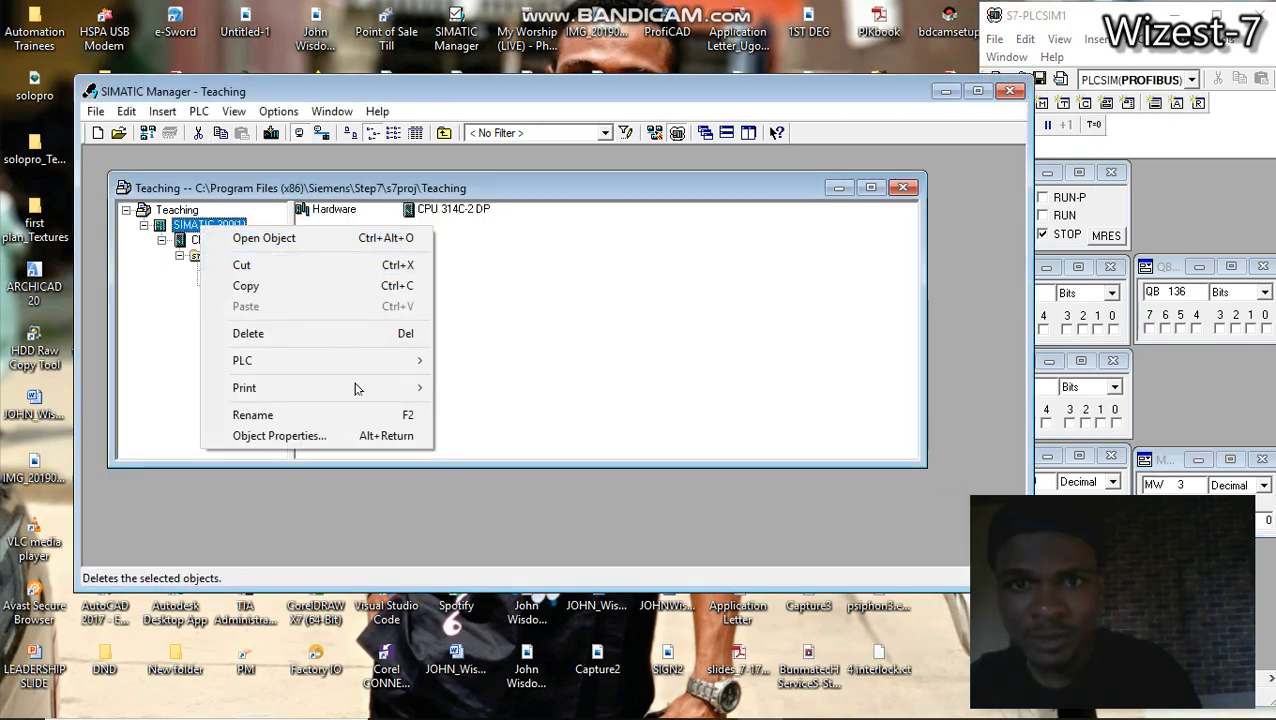
{"action": "mouse_move", "coordinate": [359, 361]}
{"action": "left_click", "coordinate": [566, 362]}
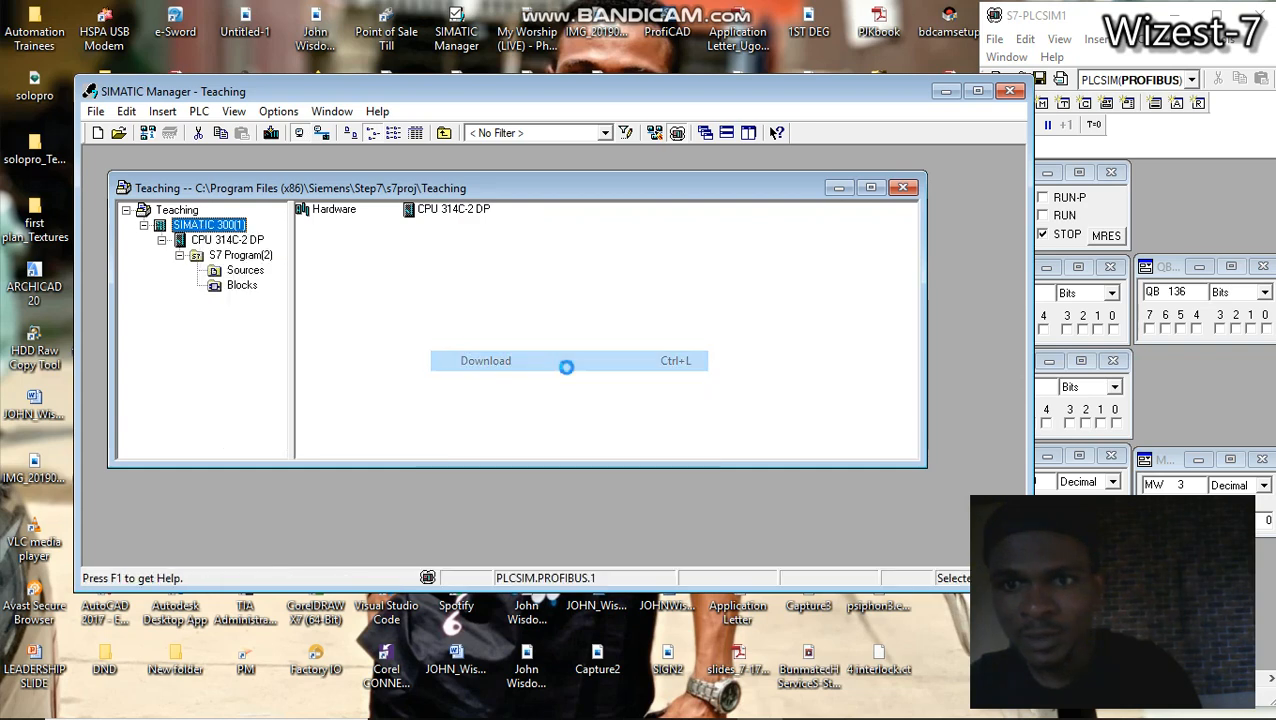
{"action": "left_click", "coordinate": [462, 402]}
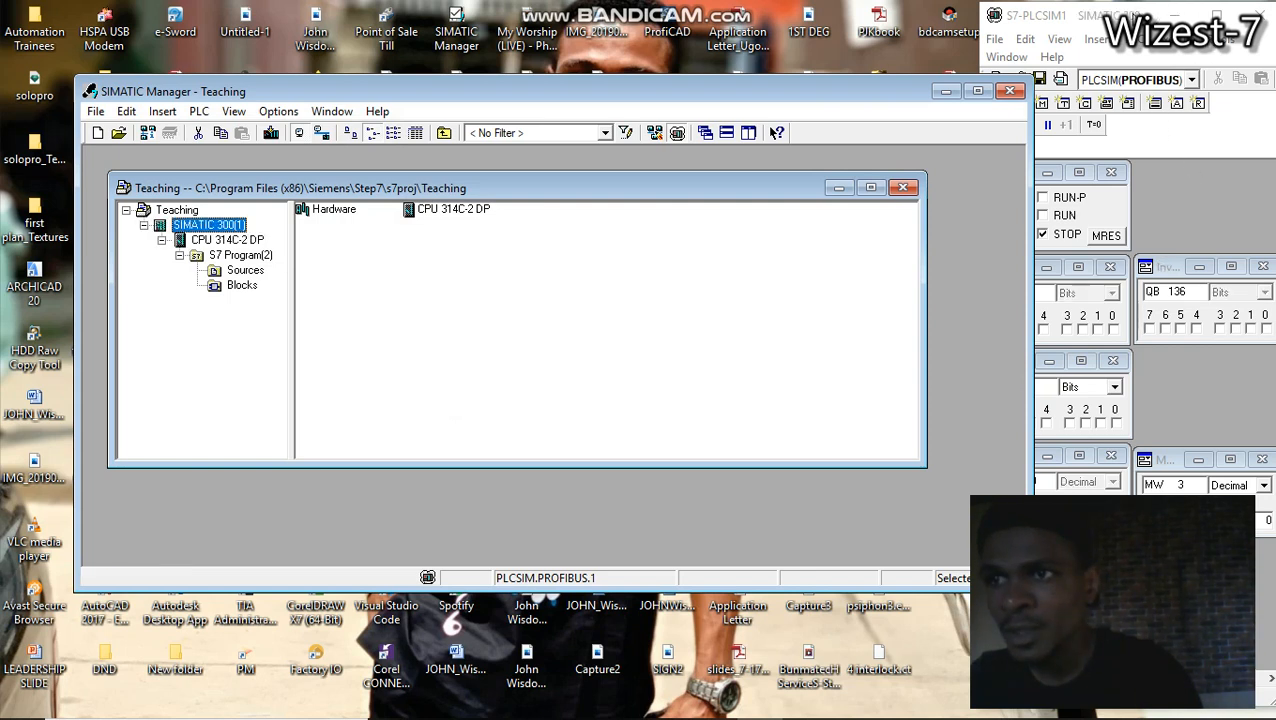
Close all the variable windows in S7-PLCSIM, including IB 136, QB 136, MB 0, PIW 800 and MW 3, keeping only the CPU window.
{"action": "left_click", "coordinate": [1049, 292]}
{"action": "left_click", "coordinate": [1048, 292]}
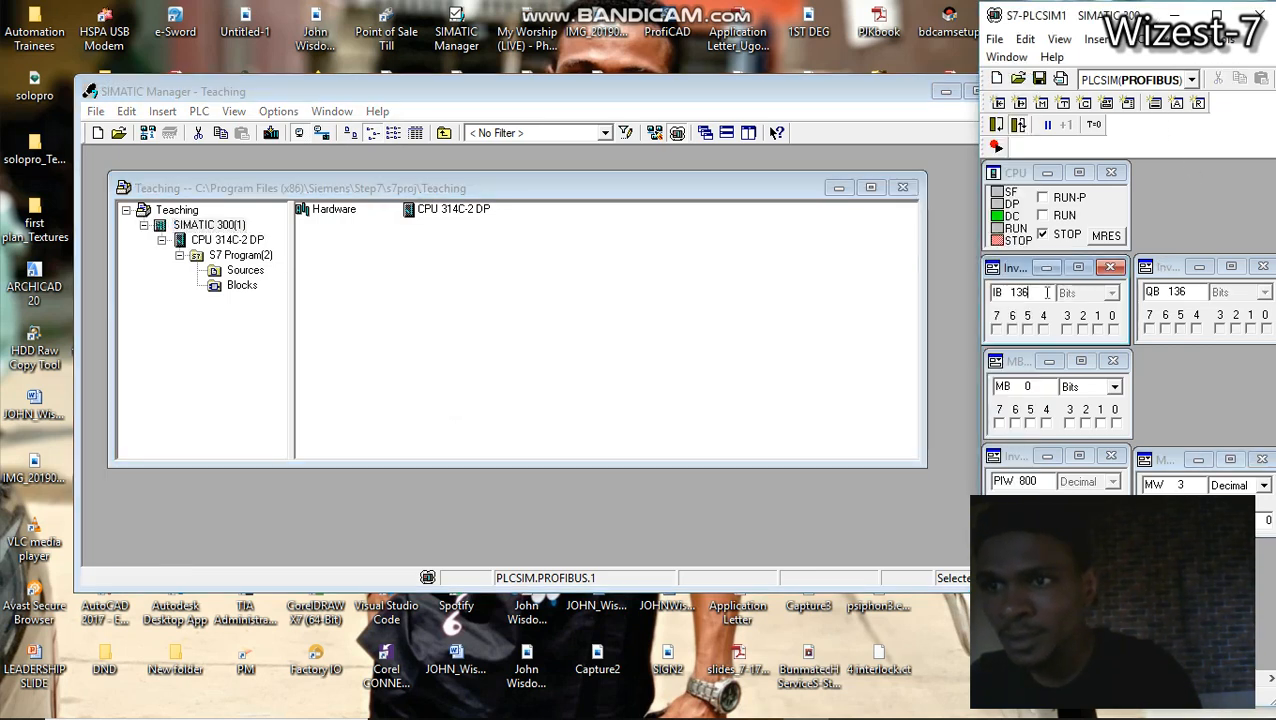
{"action": "left_click", "coordinate": [1110, 268]}
{"action": "left_click", "coordinate": [1262, 266]}
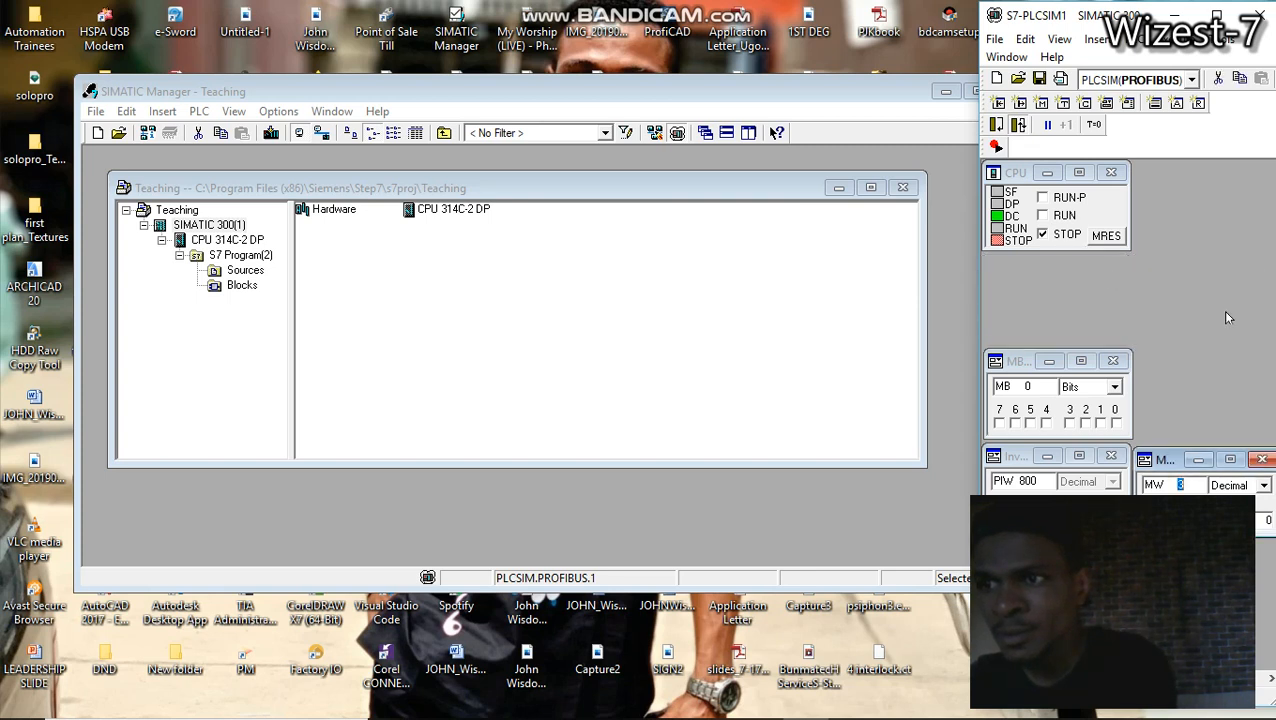
{"action": "left_click", "coordinate": [1114, 362]}
{"action": "left_click", "coordinate": [1111, 456]}
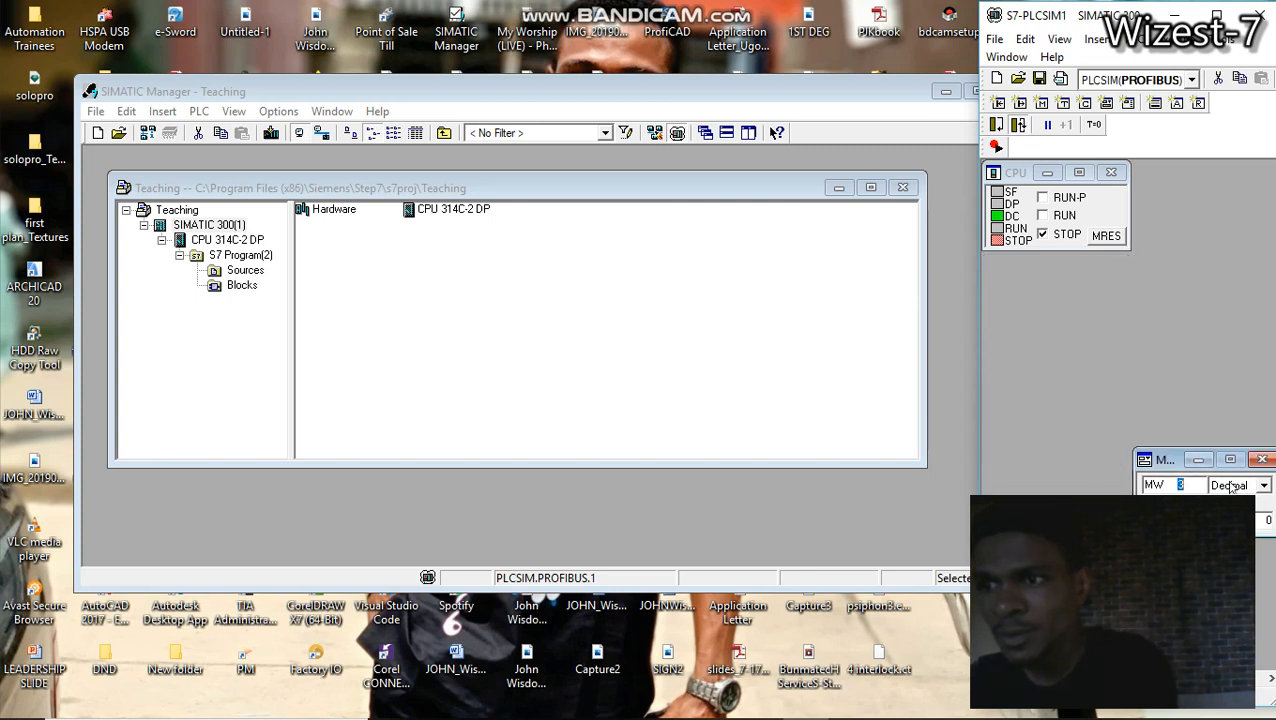
{"action": "left_click", "coordinate": [1262, 459]}
Insert an input variable window for IB 0 and an output variable window for QB 0 in the simulator.
{"action": "left_click", "coordinate": [1099, 40]}
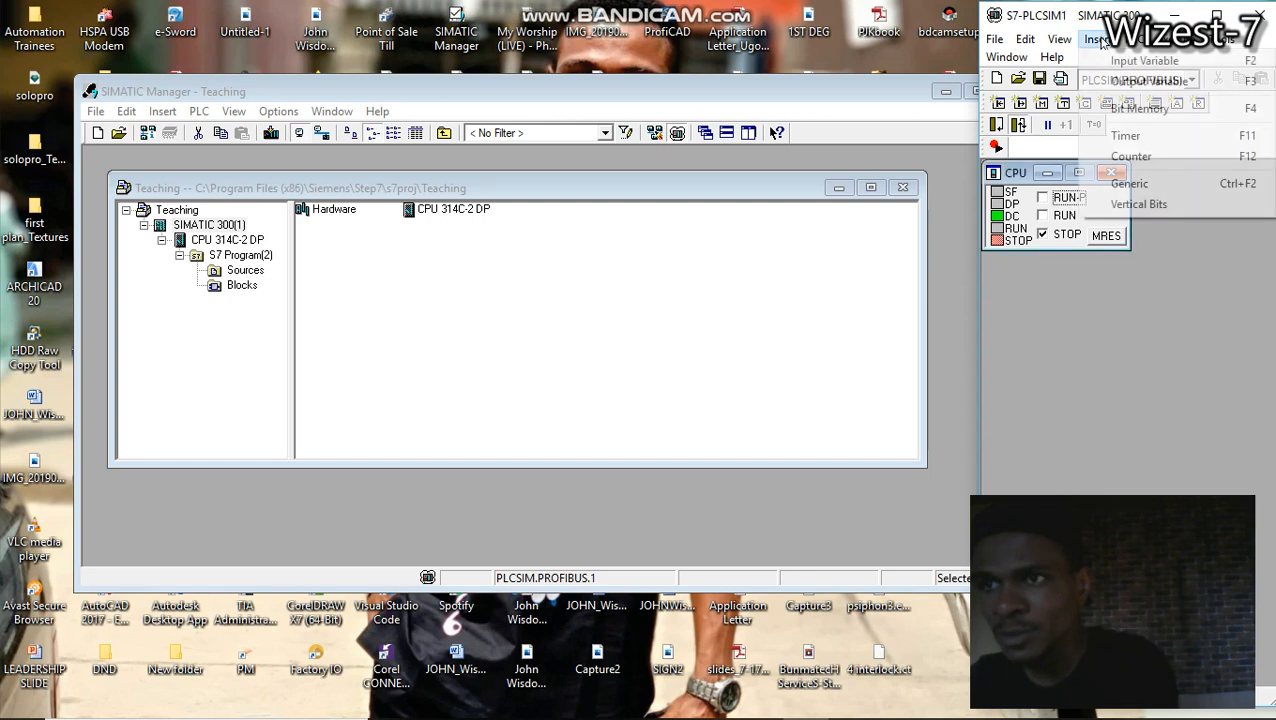
{"action": "left_click", "coordinate": [1142, 60]}
{"action": "left_click", "coordinate": [1097, 40]}
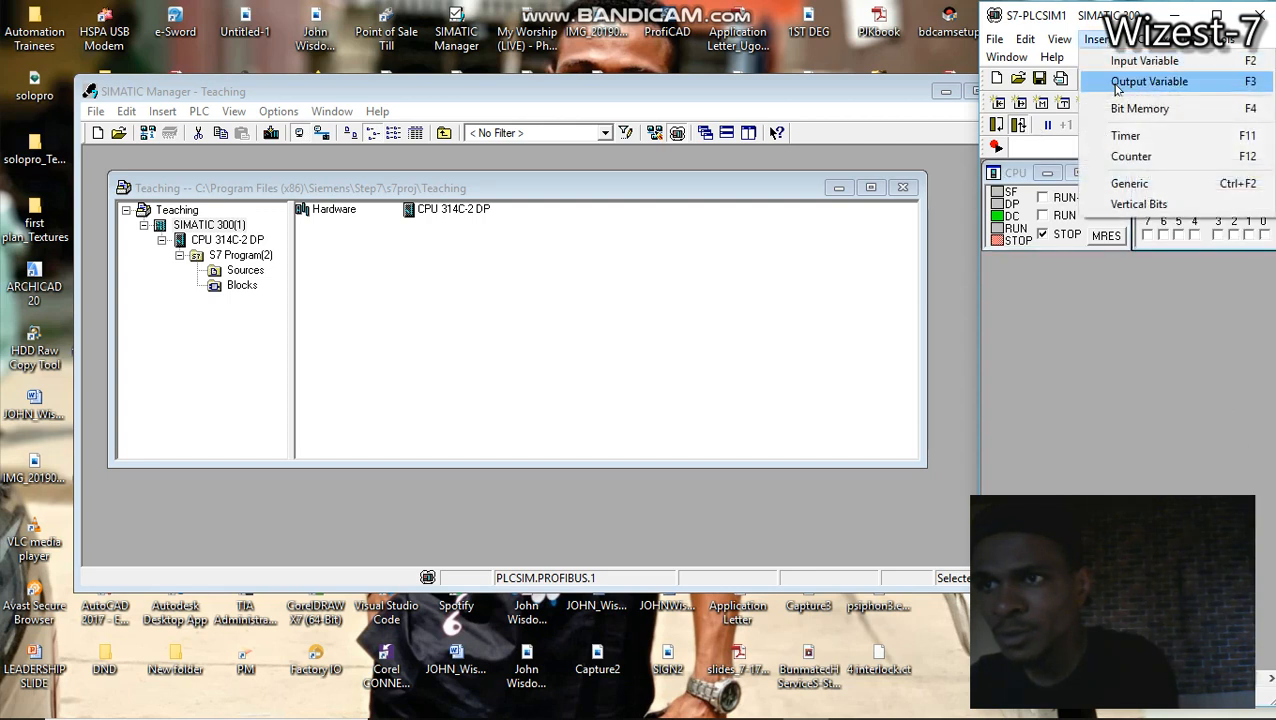
{"action": "left_click", "coordinate": [1117, 86]}
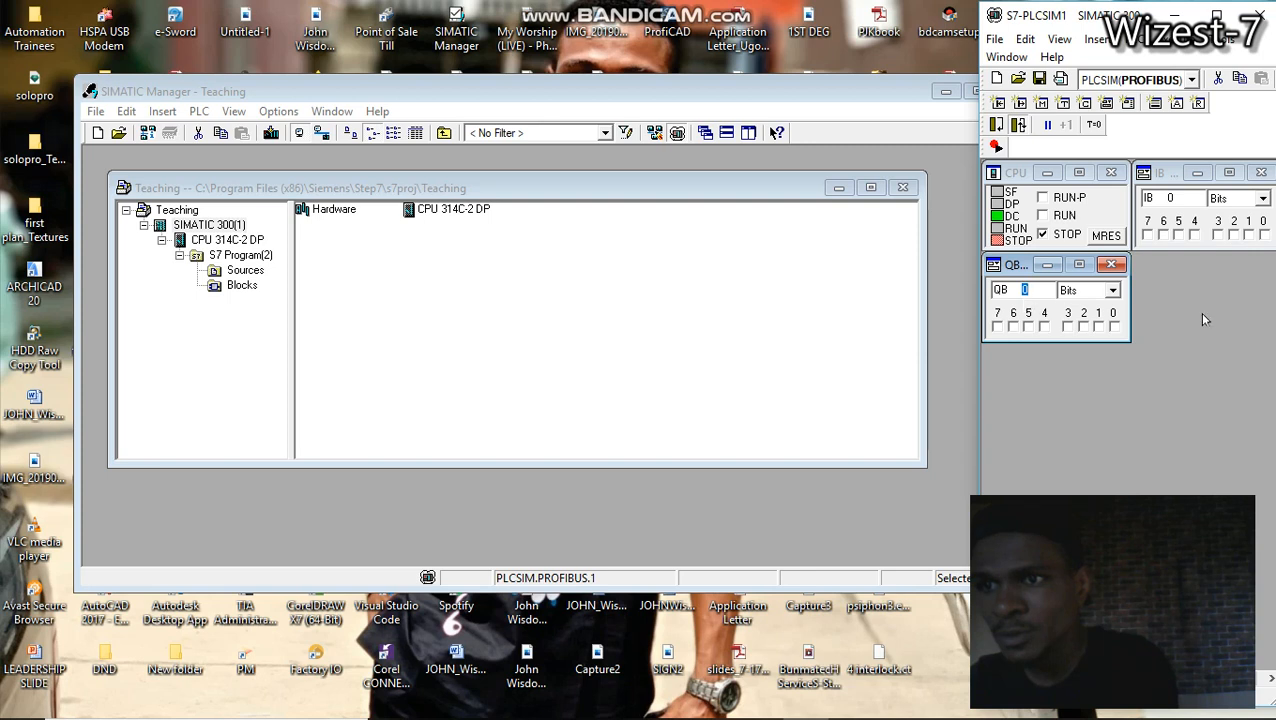
Set the simulated CPU to RUN-P mode and switch back to the Teaching project in SIMATIC Manager.
{"action": "left_click", "coordinate": [1080, 199]}
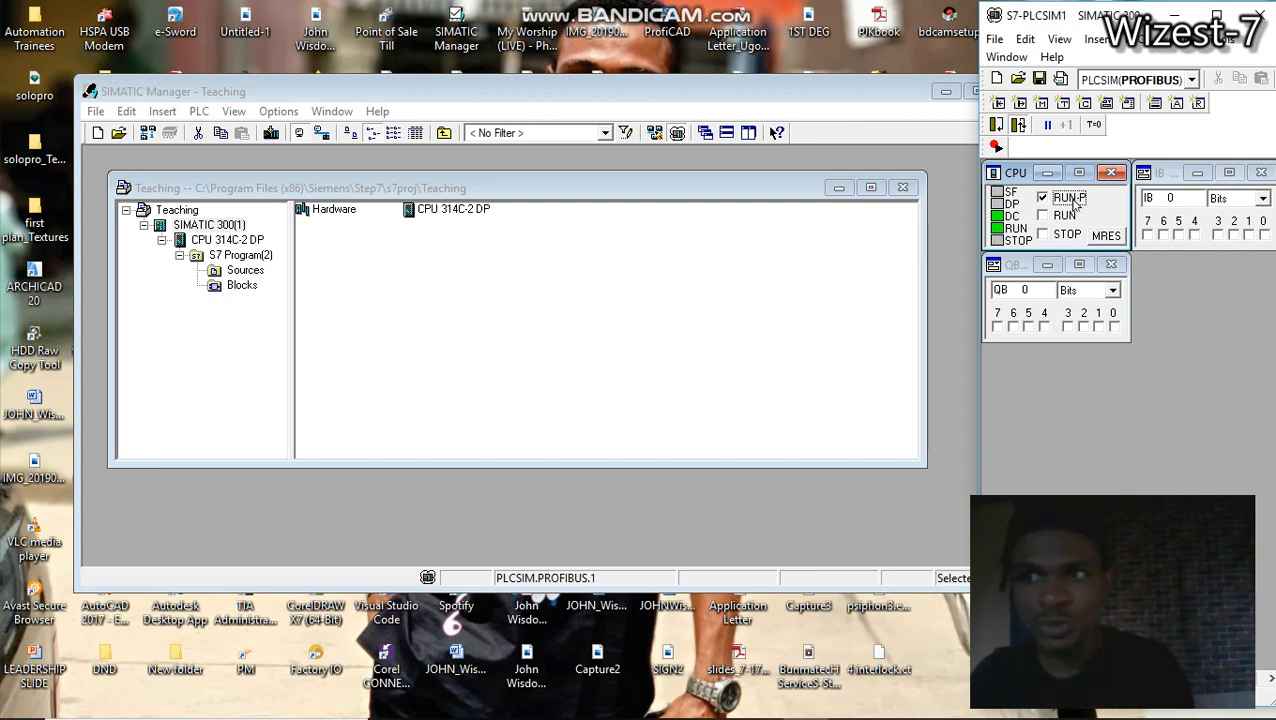
{"action": "left_click", "coordinate": [510, 248]}
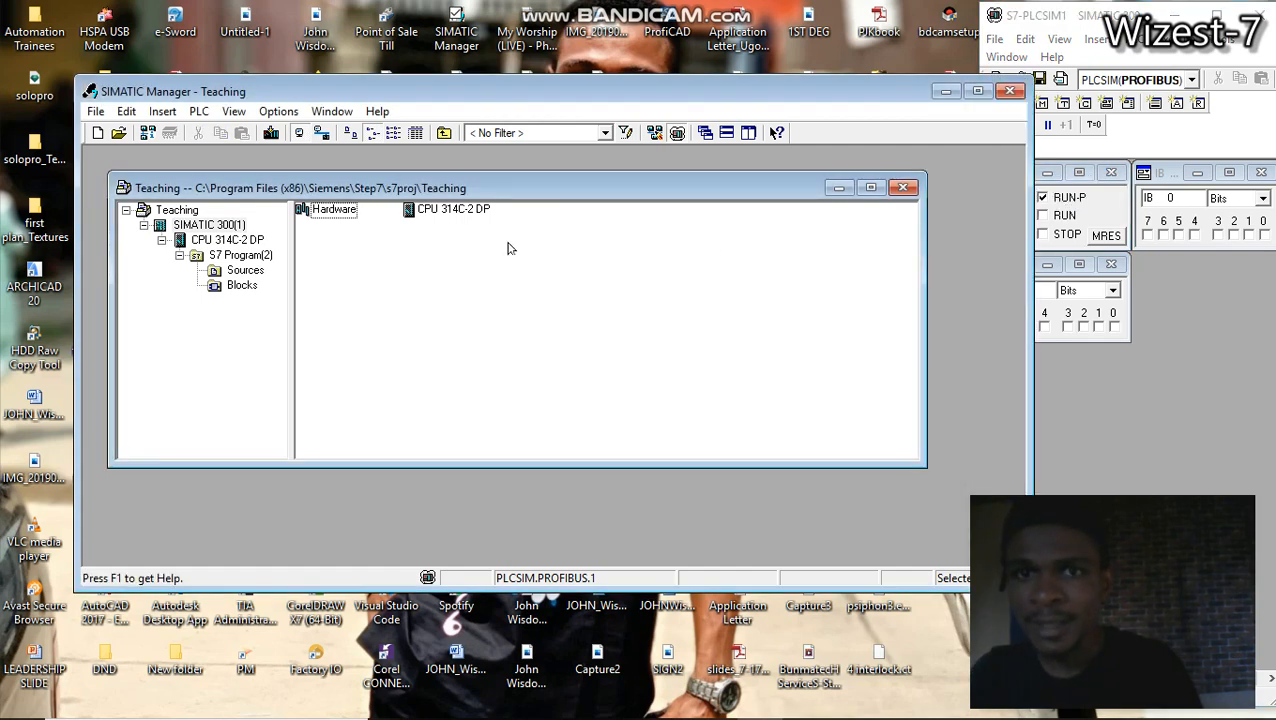